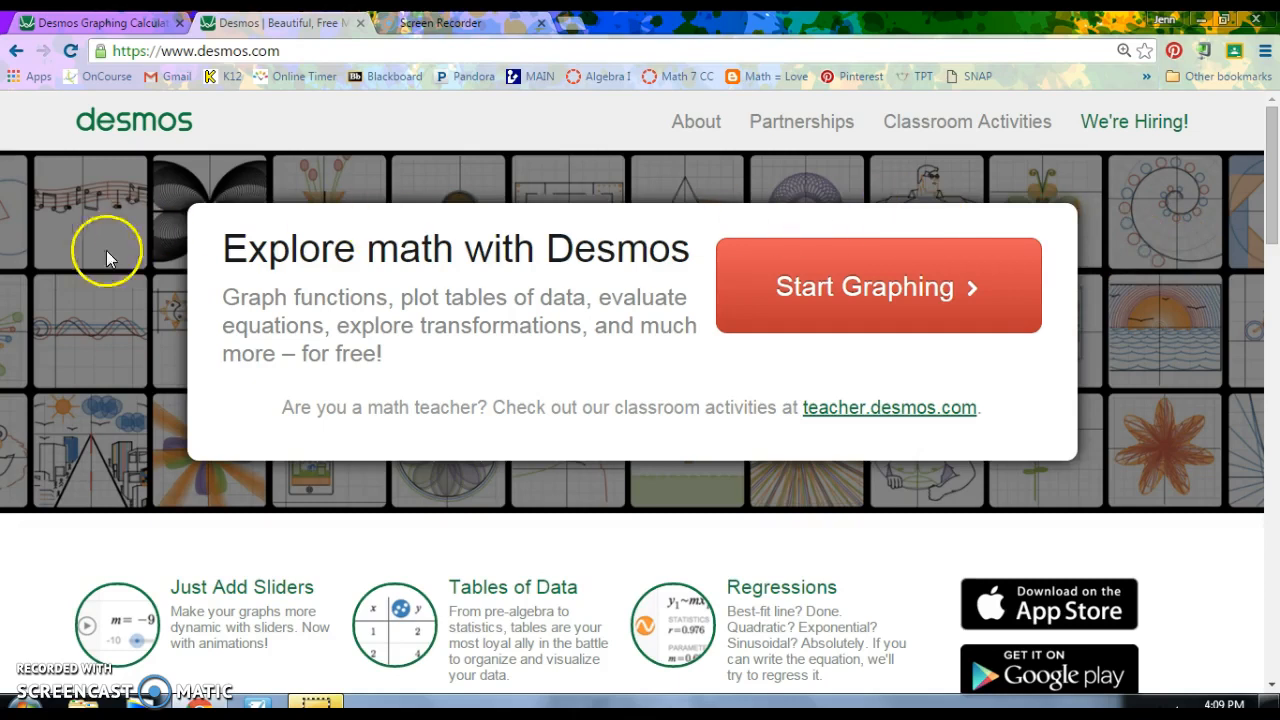
Start a new graph in the graphing calculator and enter y = 4 as the first expression.
click(922, 292)
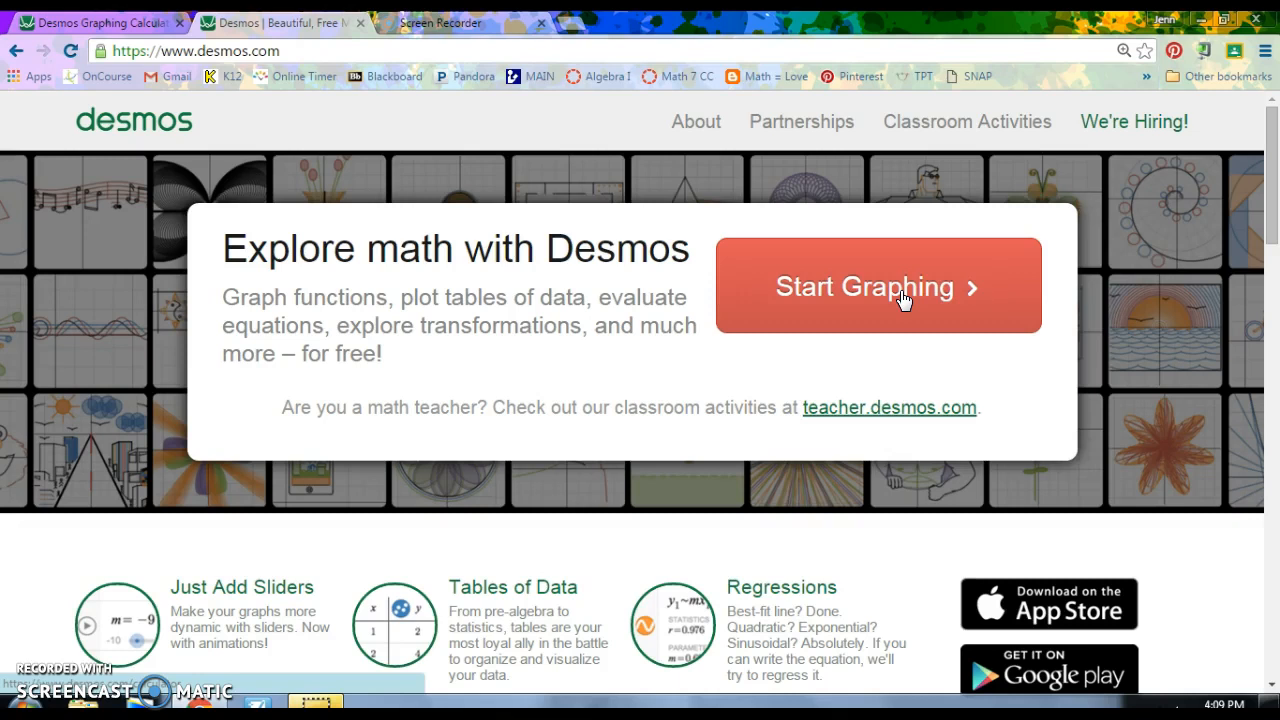
click(903, 298)
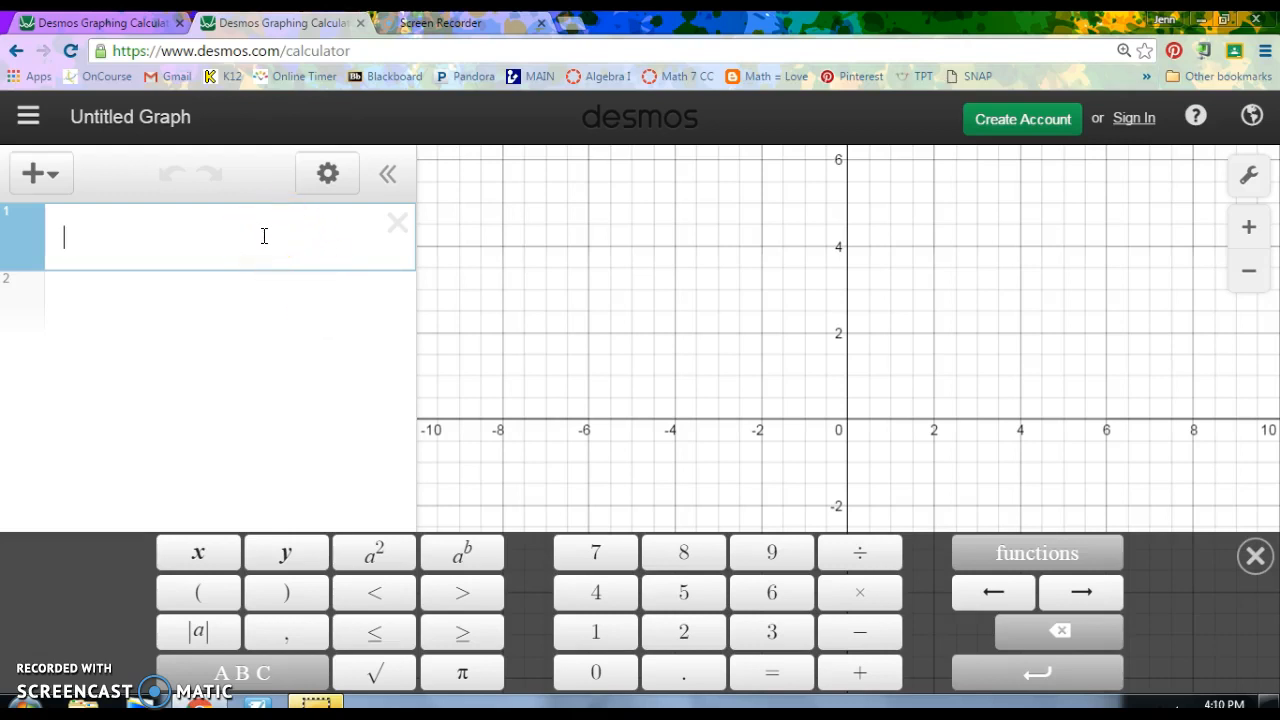
click(264, 257)
text(y = 4)
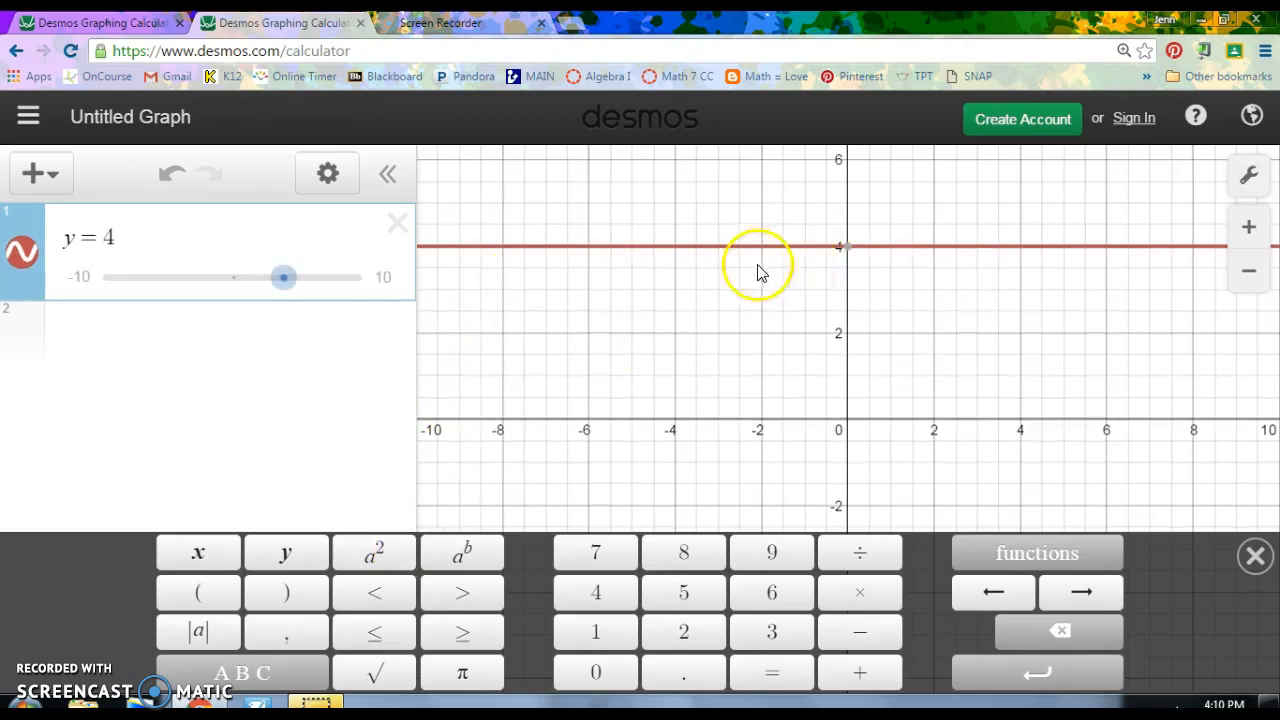
Restrict the horizontal line y = 4 to the domain −2 ≤ x ≤ 2.
click(275, 674)
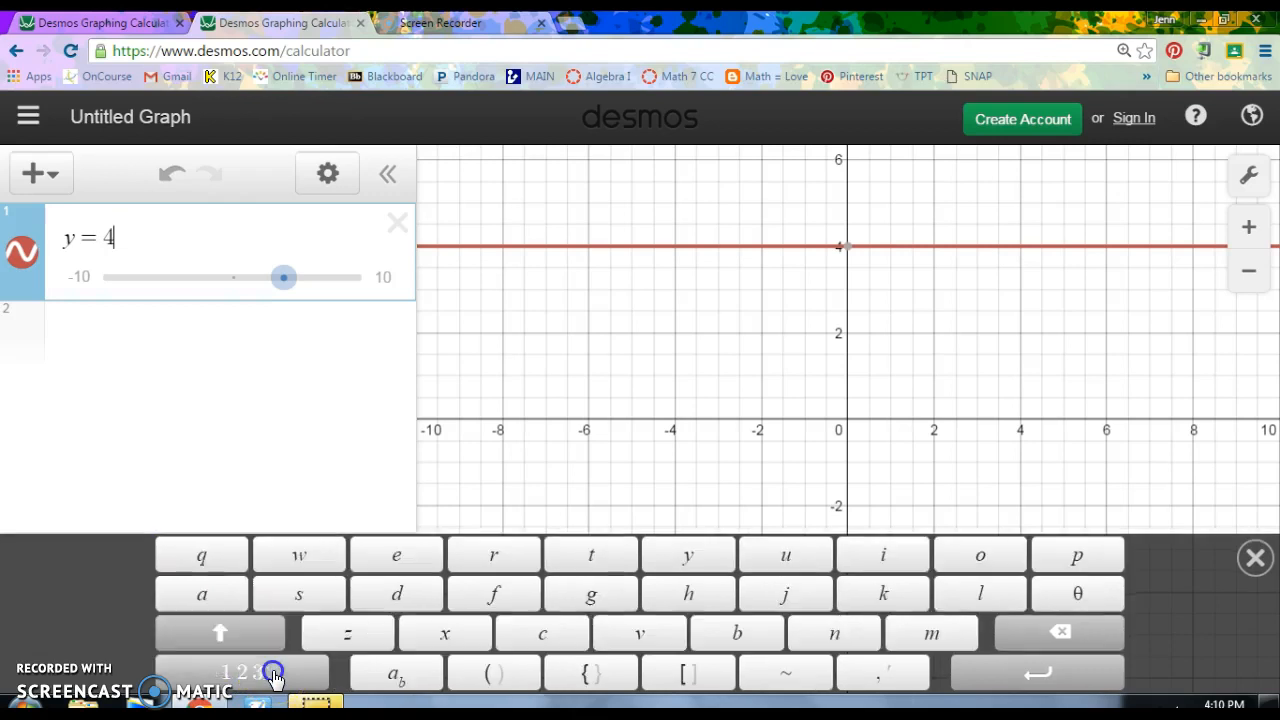
click(605, 680)
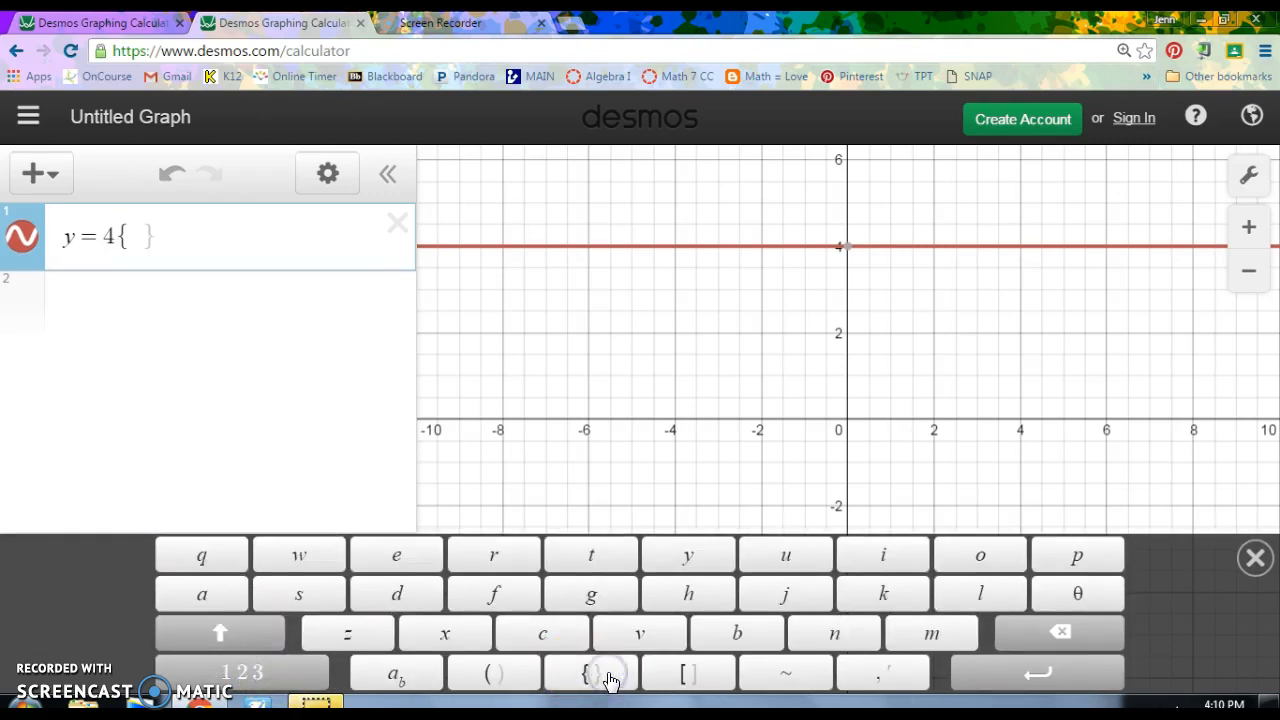
text(-2)
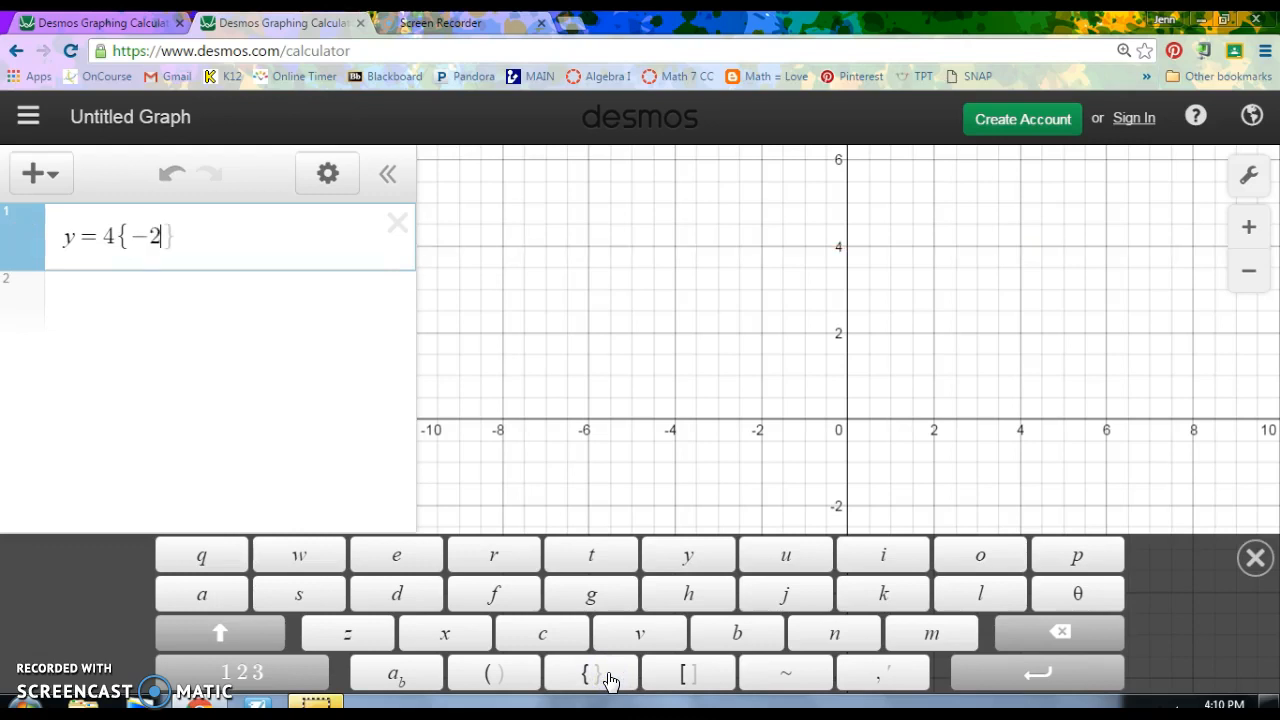
click(320, 680)
click(357, 629)
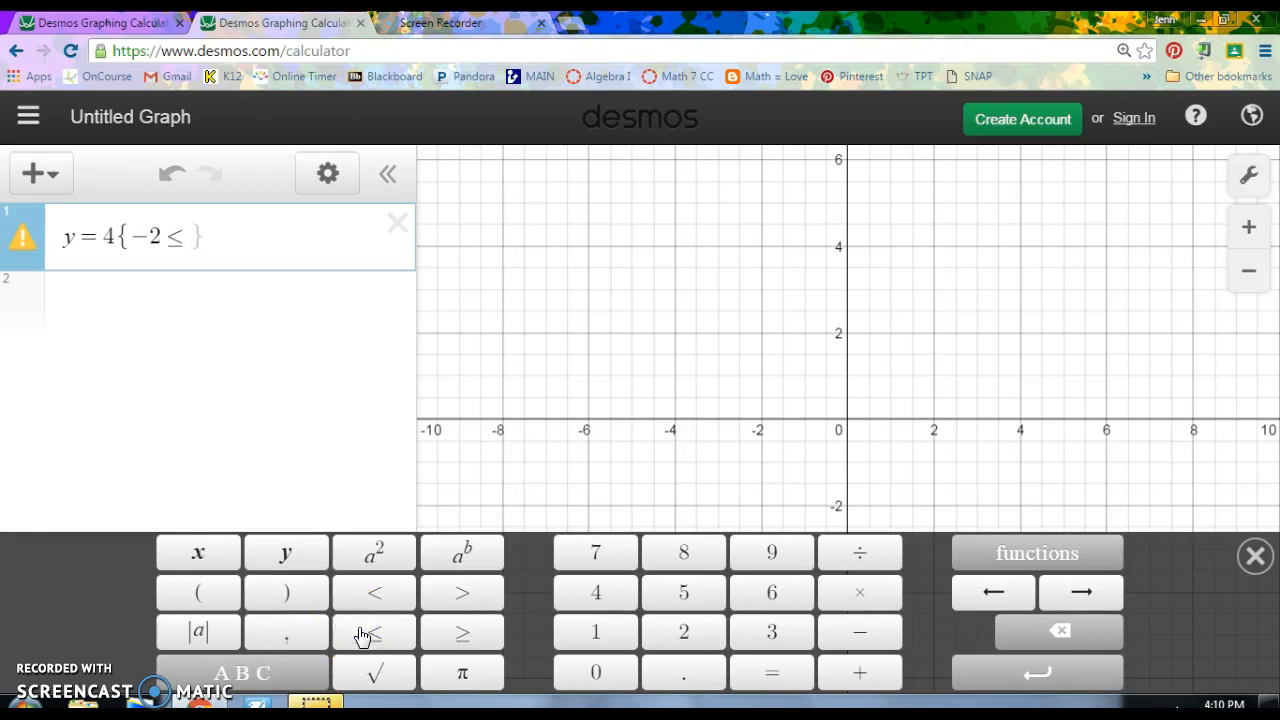
text(x)
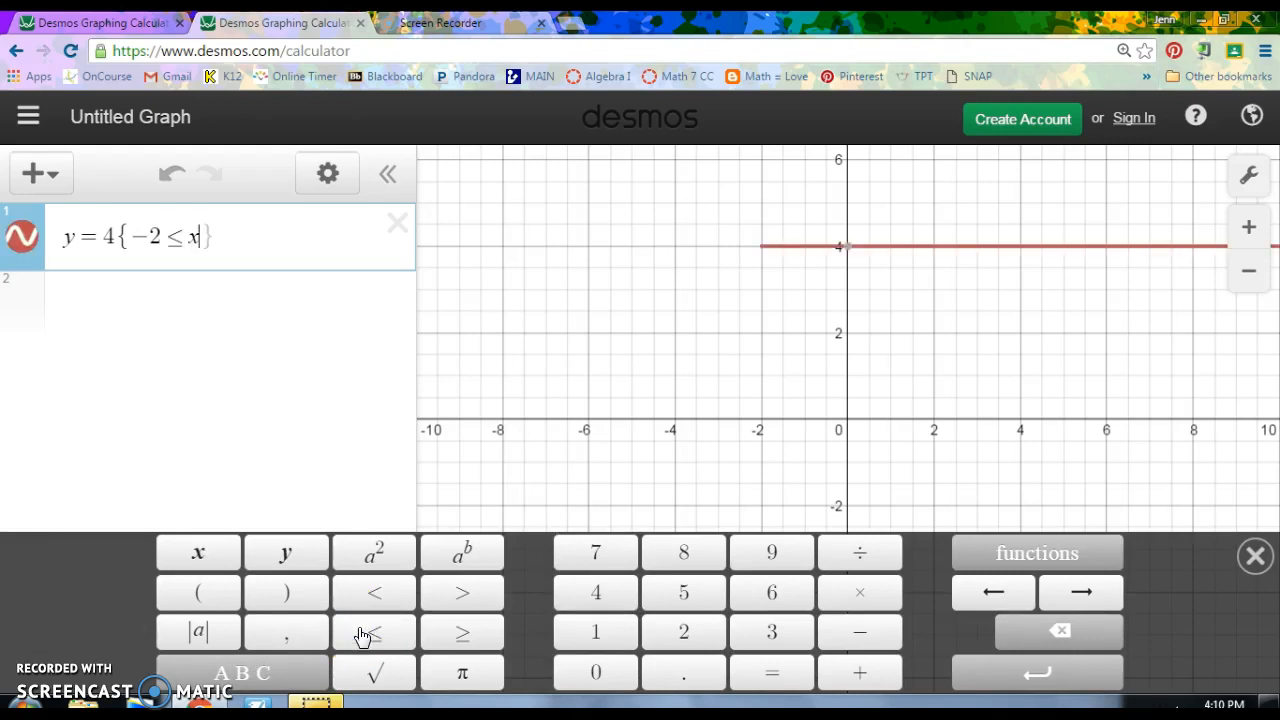
click(362, 633)
text(2)
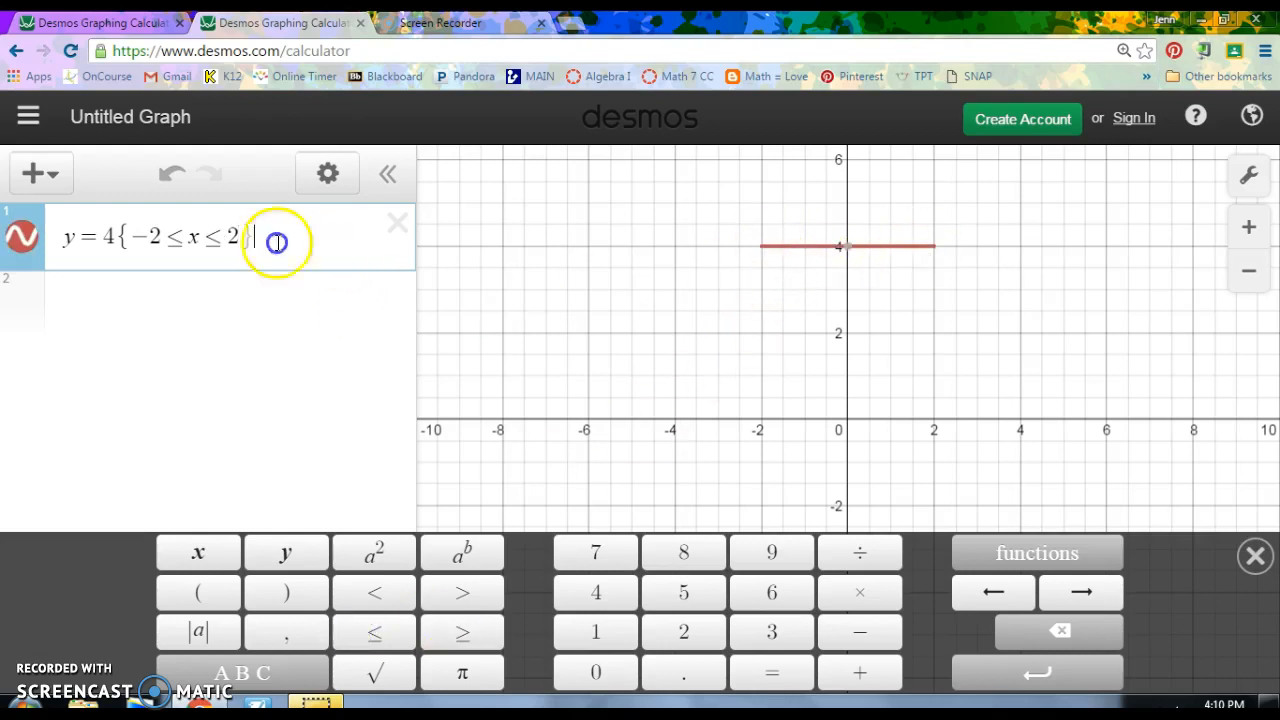
Copy the first expression into the second line and change it to y = −4{−2 ≤ x ≤ 2}.
drag(277, 240, 40, 228)
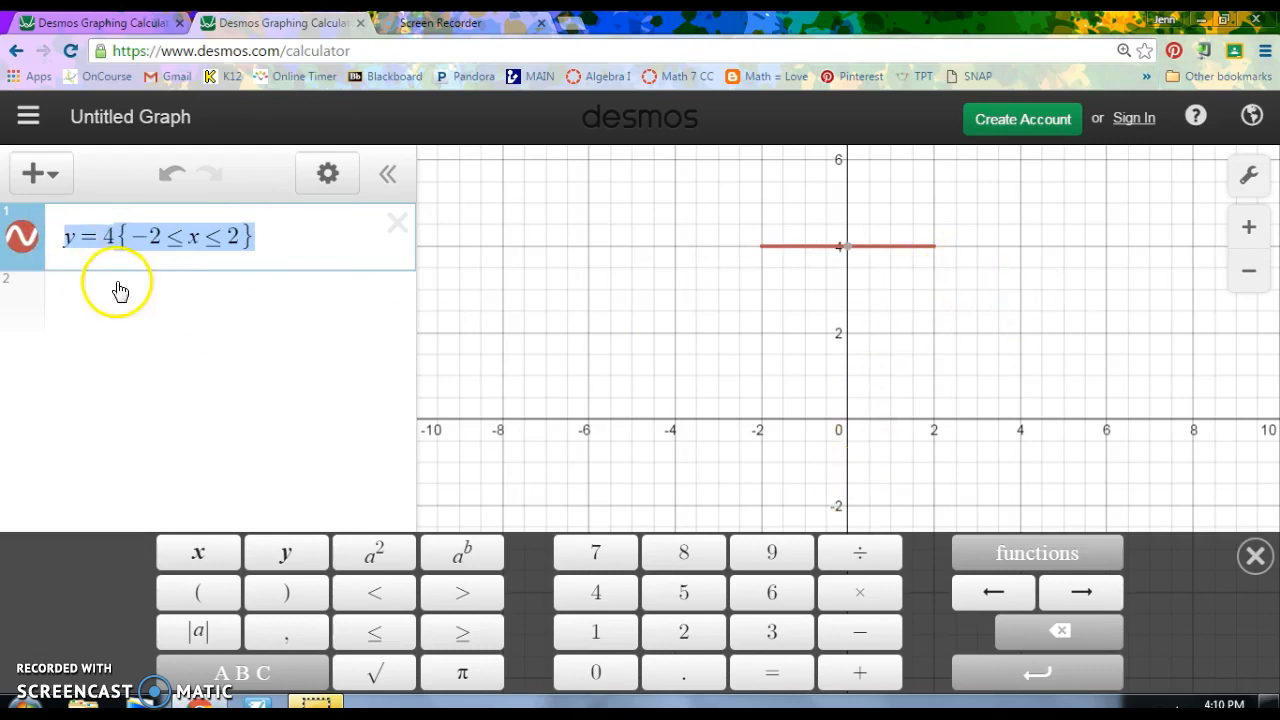
click(97, 310)
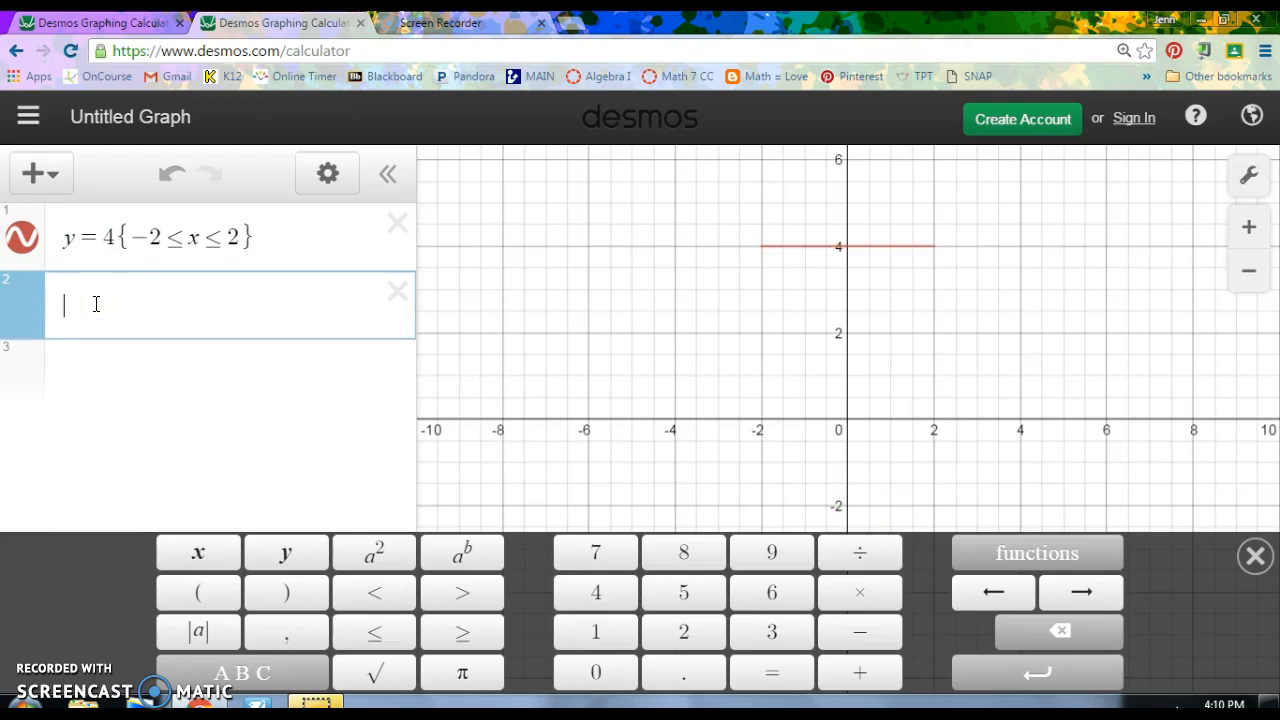
text(y=4{-2≤x≤2})
click(108, 304)
text(-)
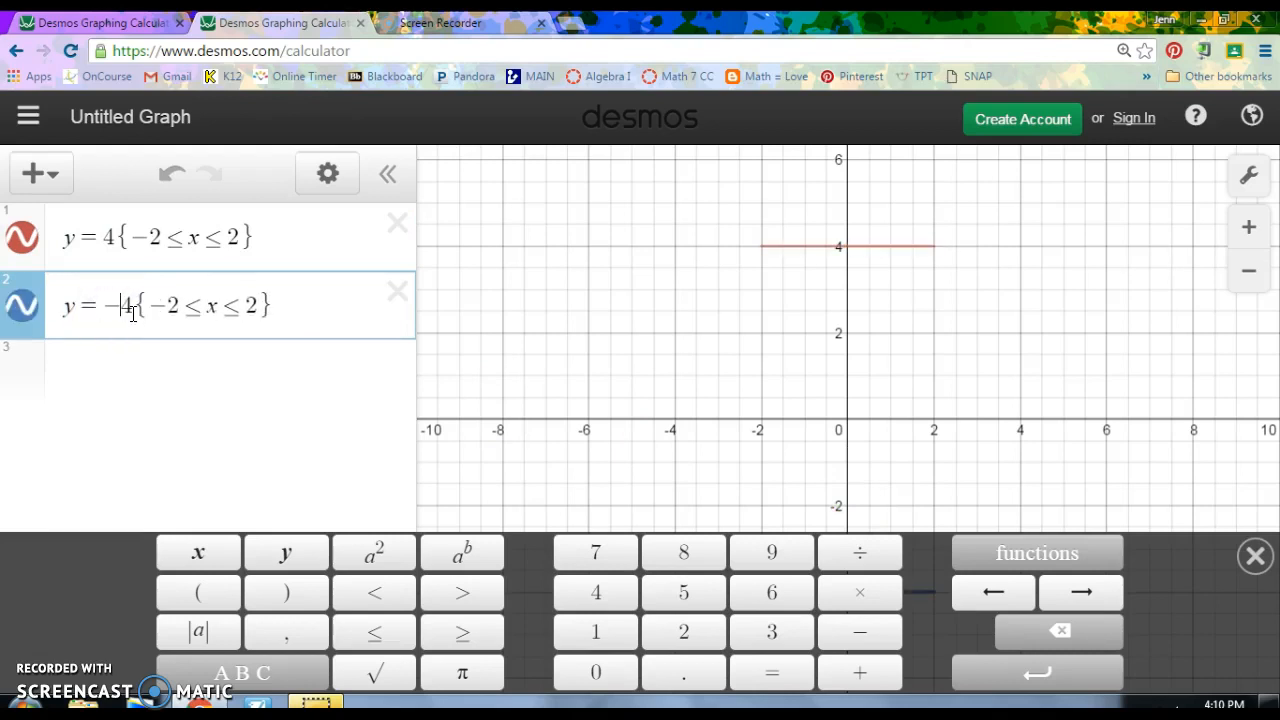
click(352, 323)
Graph the vertical line x = 2 as the third expression.
scroll(667, 334, down, 1)
scroll(795, 414, down, 1)
scroll(837, 474, down, 1)
drag(837, 474, 812, 422)
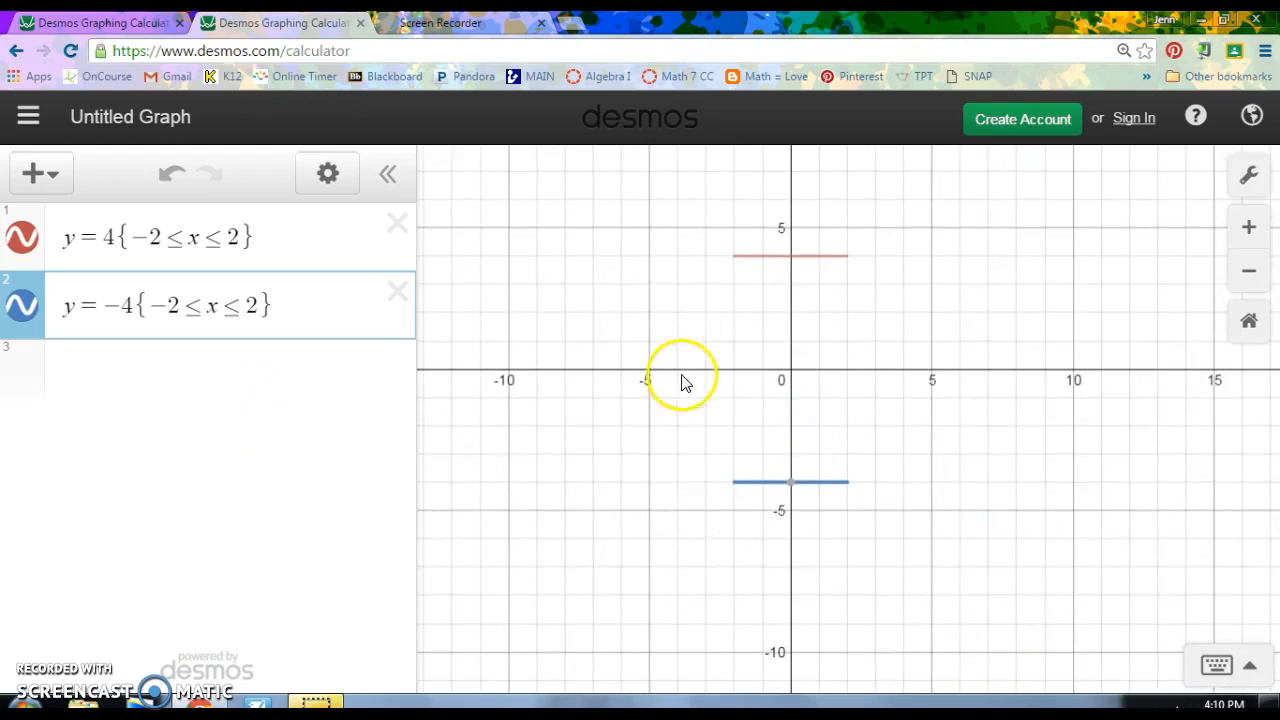
drag(682, 380, 668, 424)
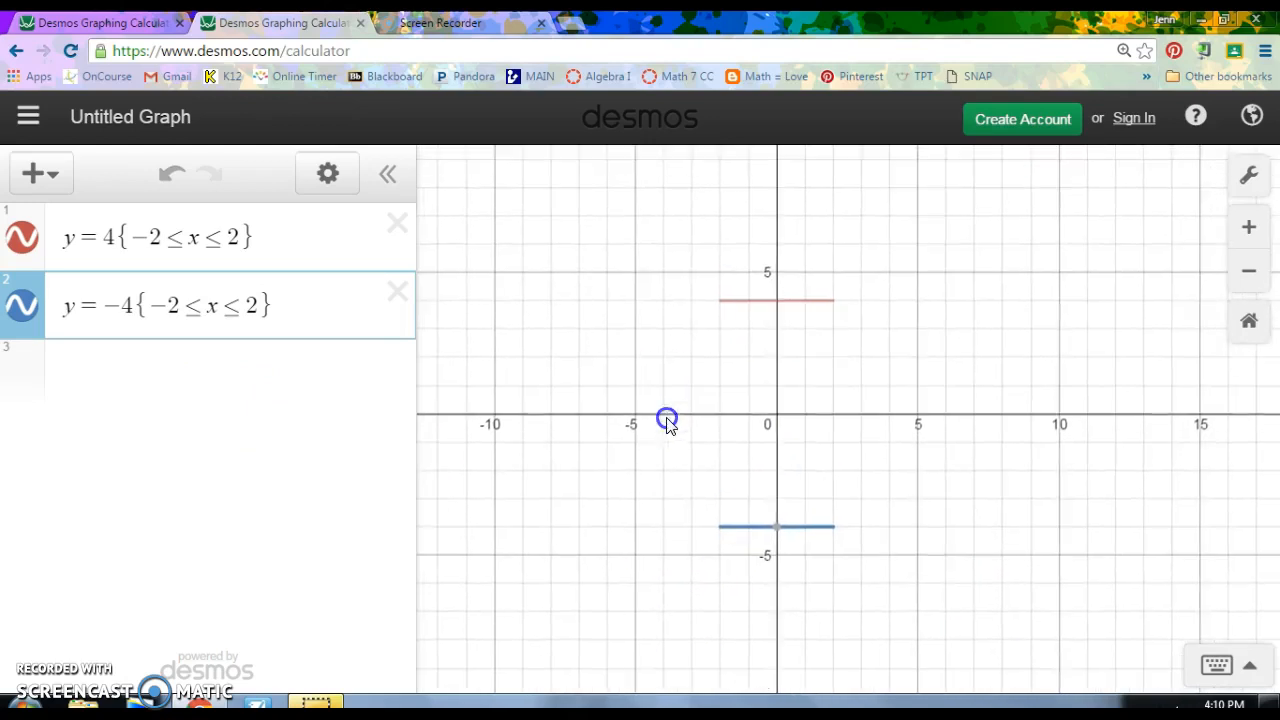
click(109, 368)
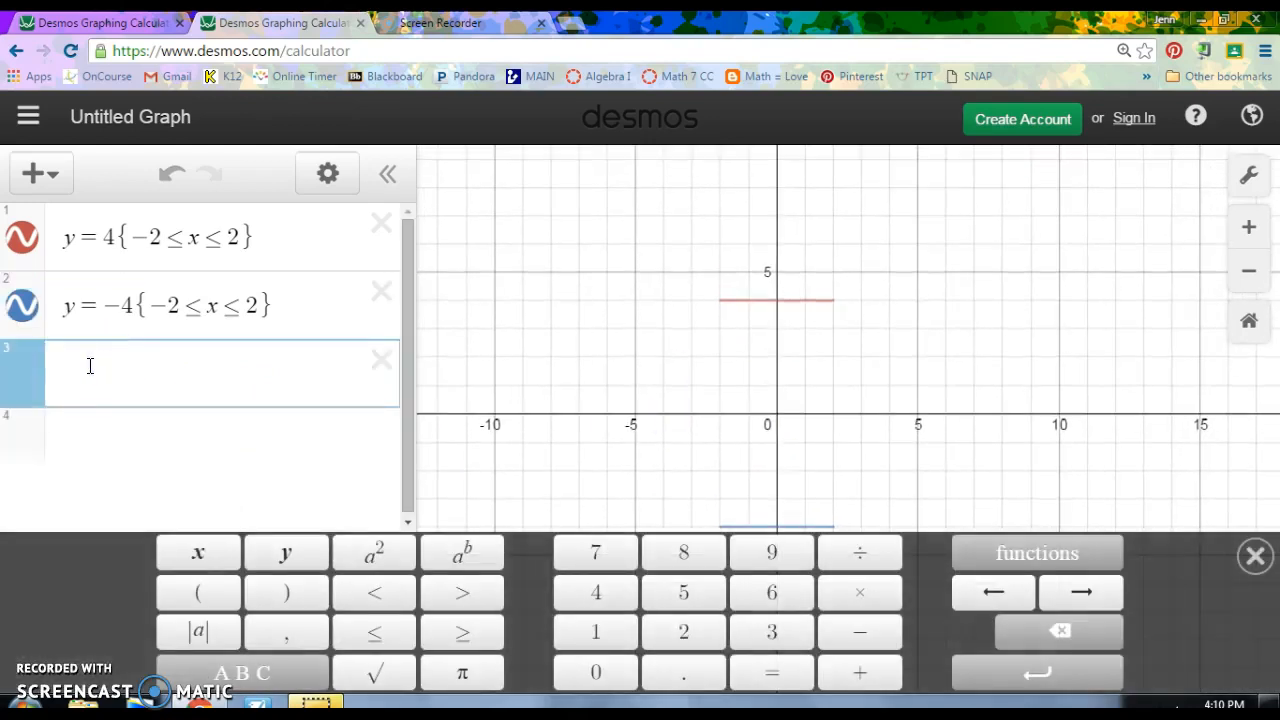
text(x = )
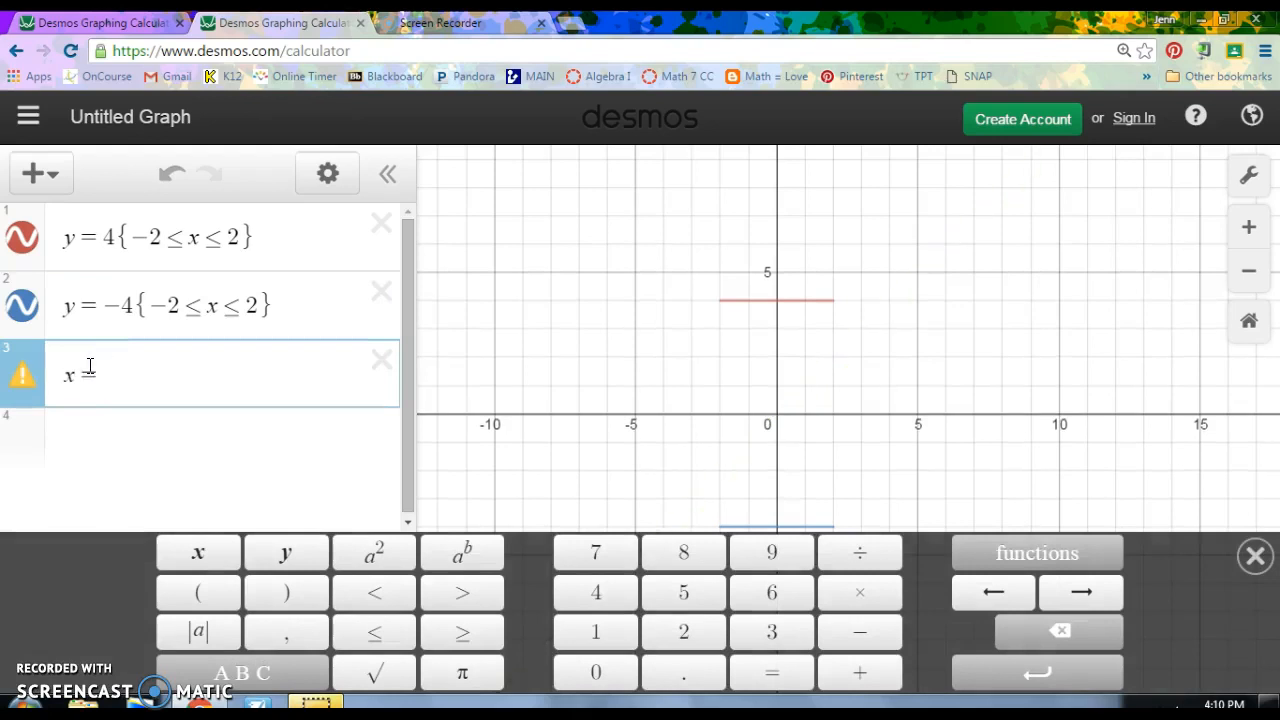
text(2)
Restrict the vertical line x = 2 to the range −4 ≤ y ≤ 4.
click(273, 675)
click(600, 675)
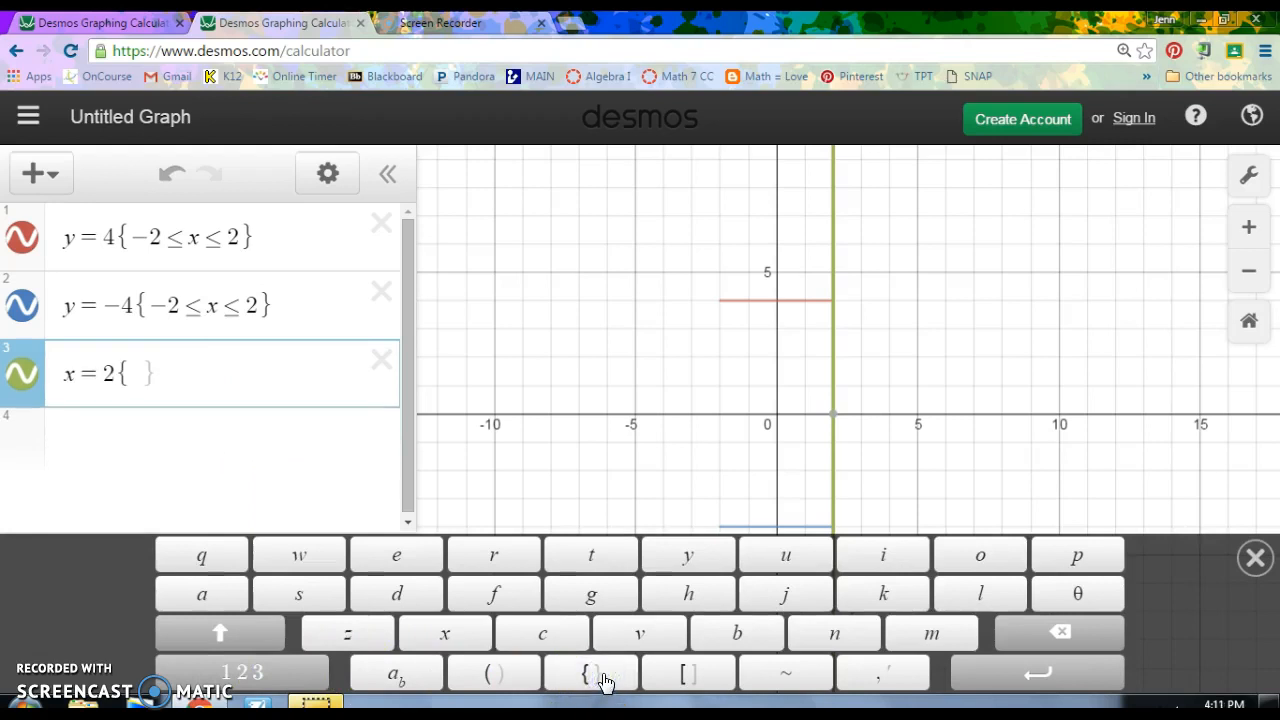
text(-4)
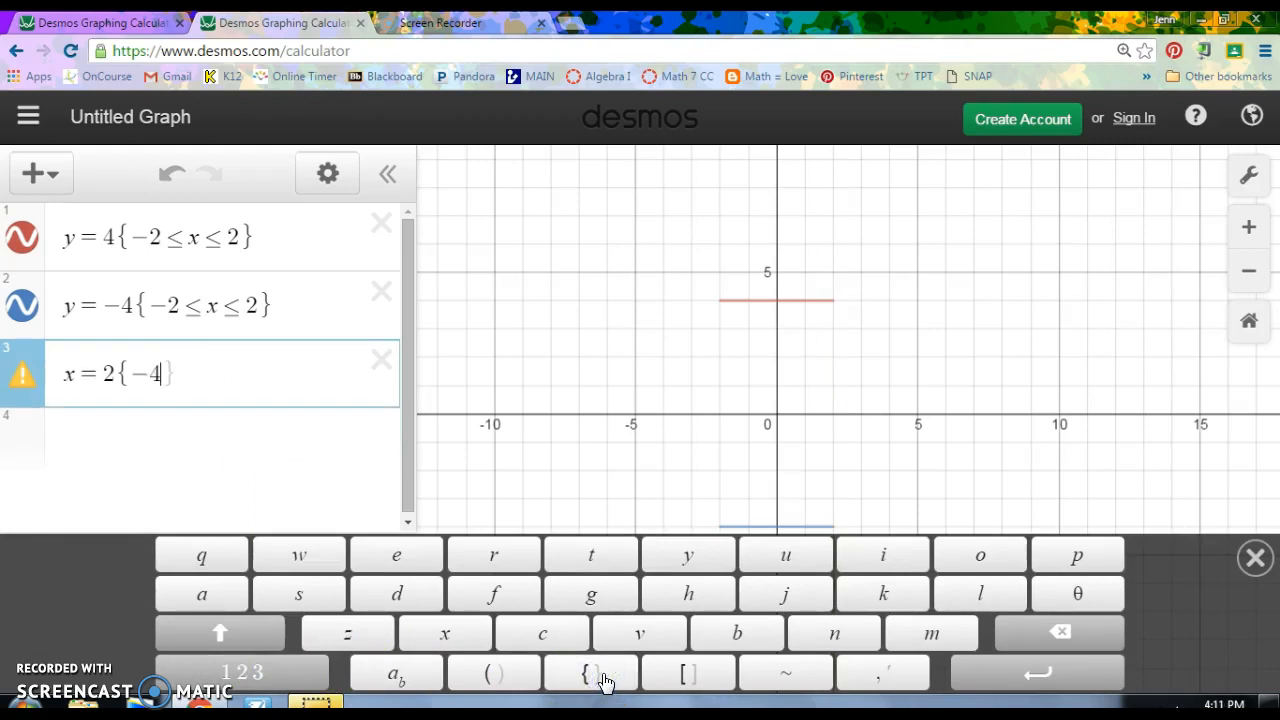
click(305, 673)
click(392, 634)
text(y)
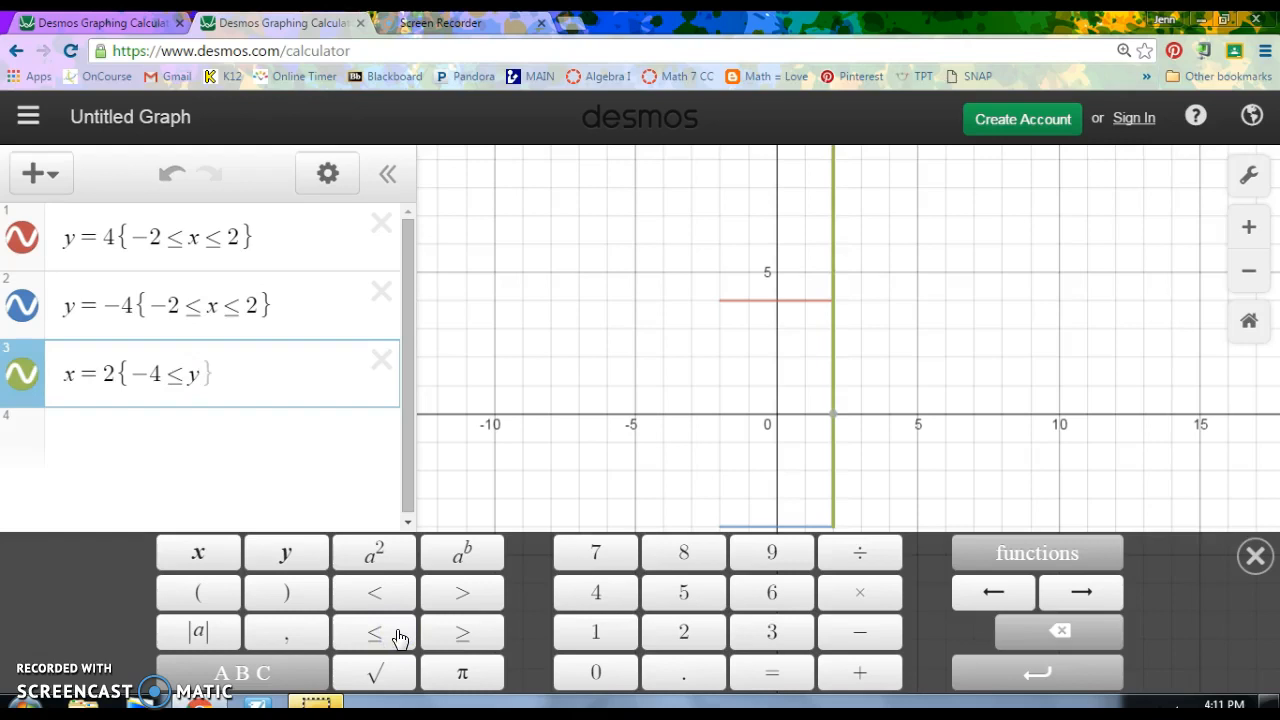
click(397, 634)
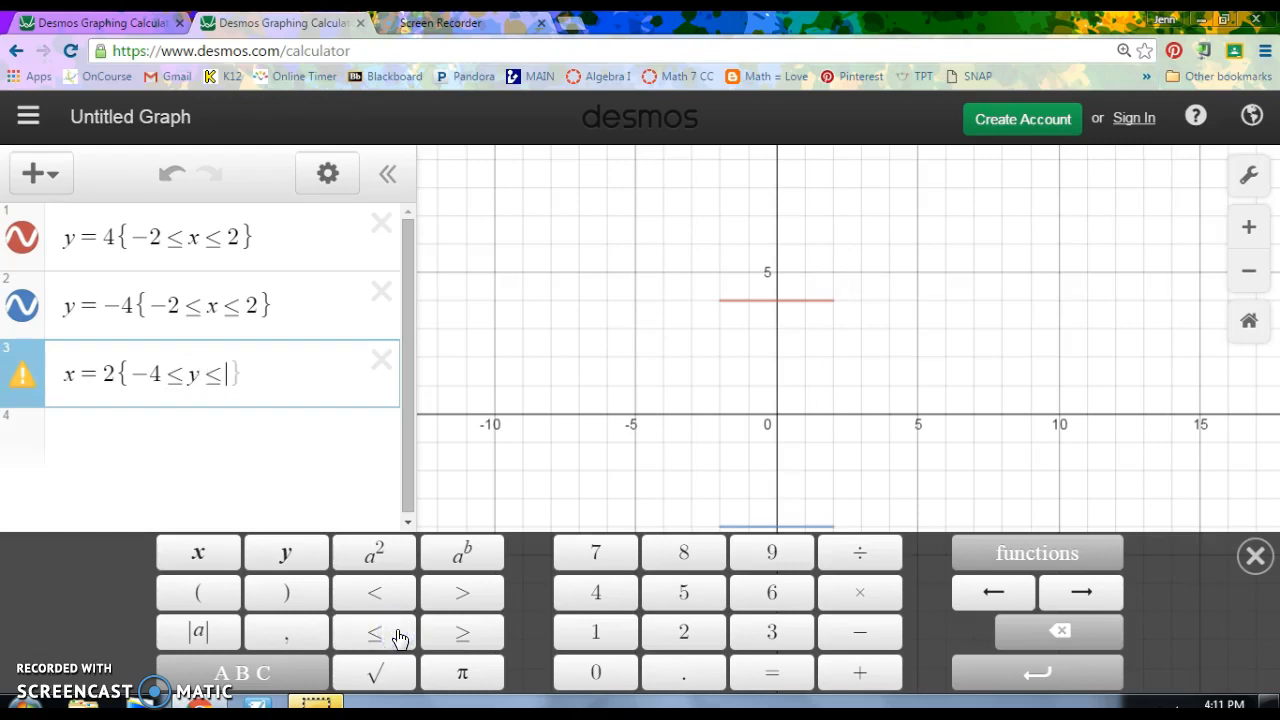
text(4)
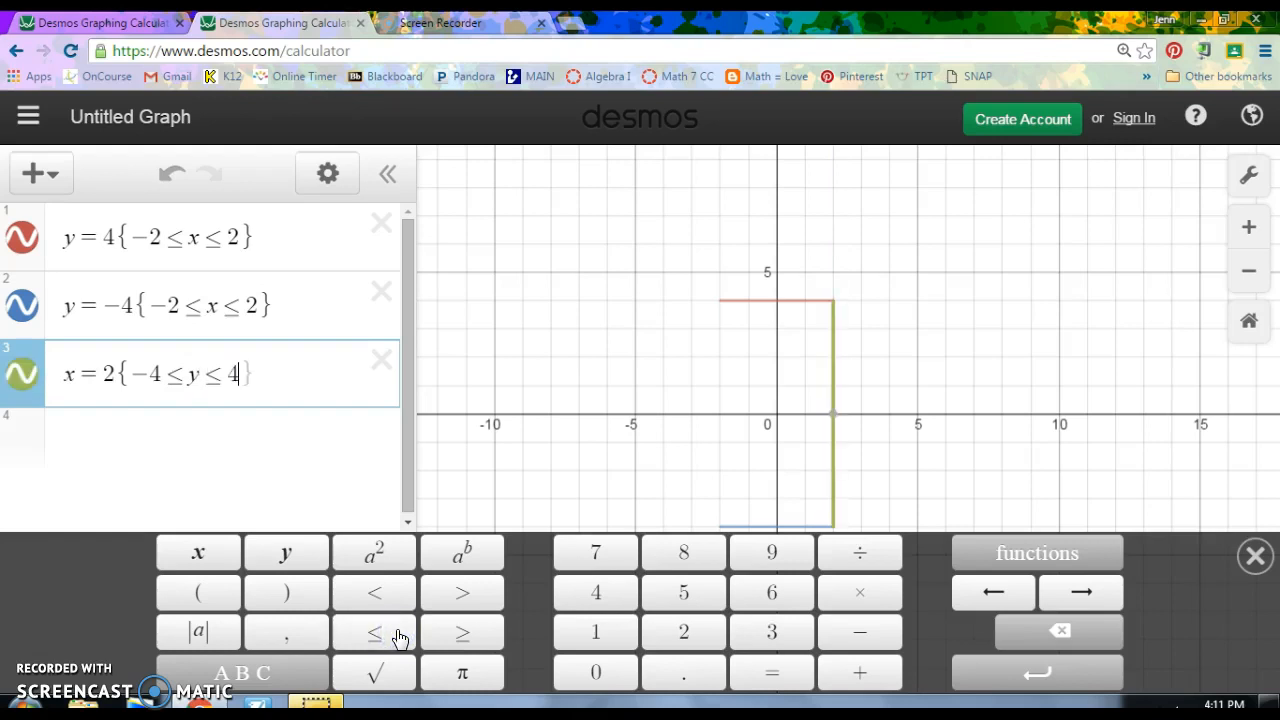
Copy the third expression into the fourth line and change it to x = −2{−4 ≤ y ≤ 4}.
click(80, 369)
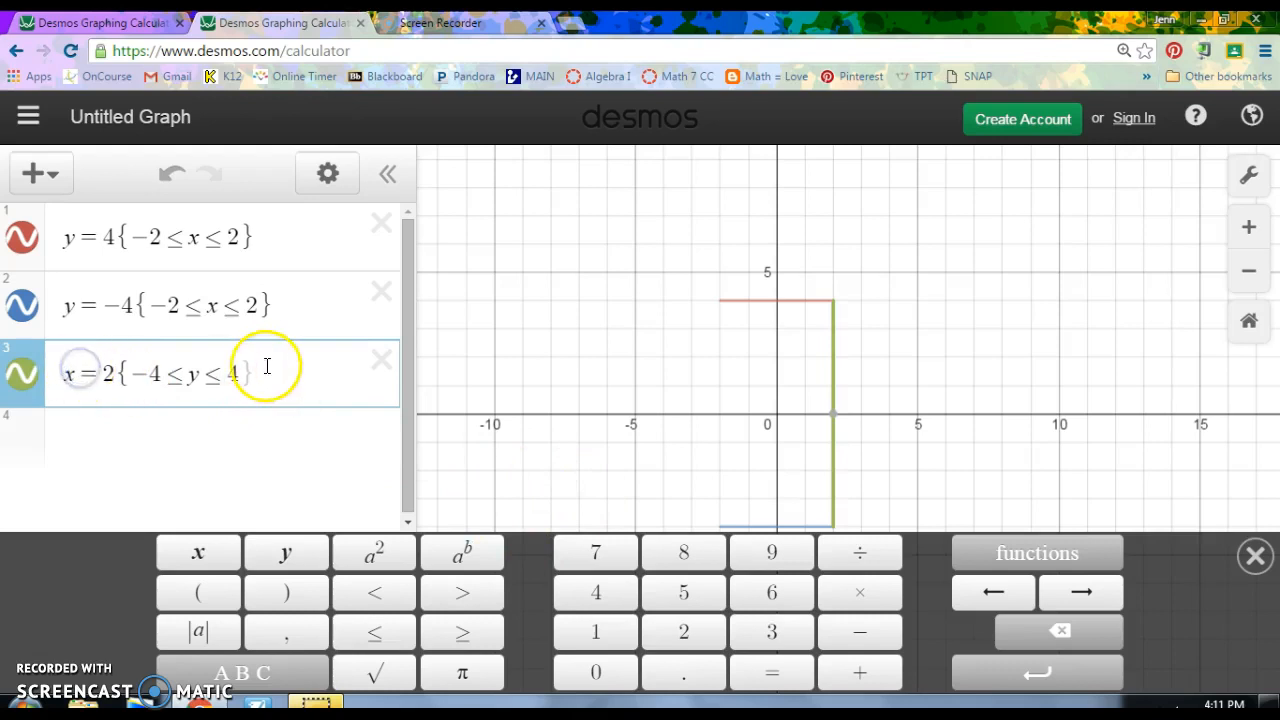
drag(266, 368, 30, 380)
click(86, 471)
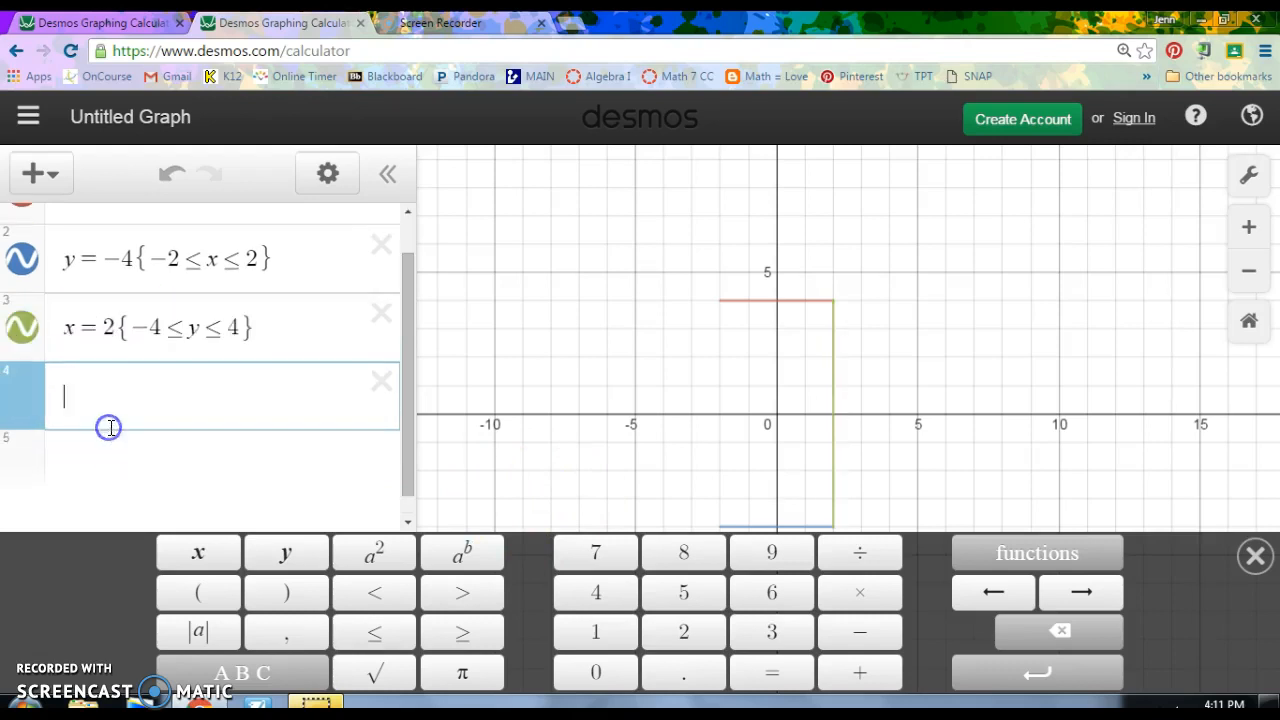
text(x=2{−4≤y≤4})
click(248, 415)
click(105, 393)
text(-)
click(568, 365)
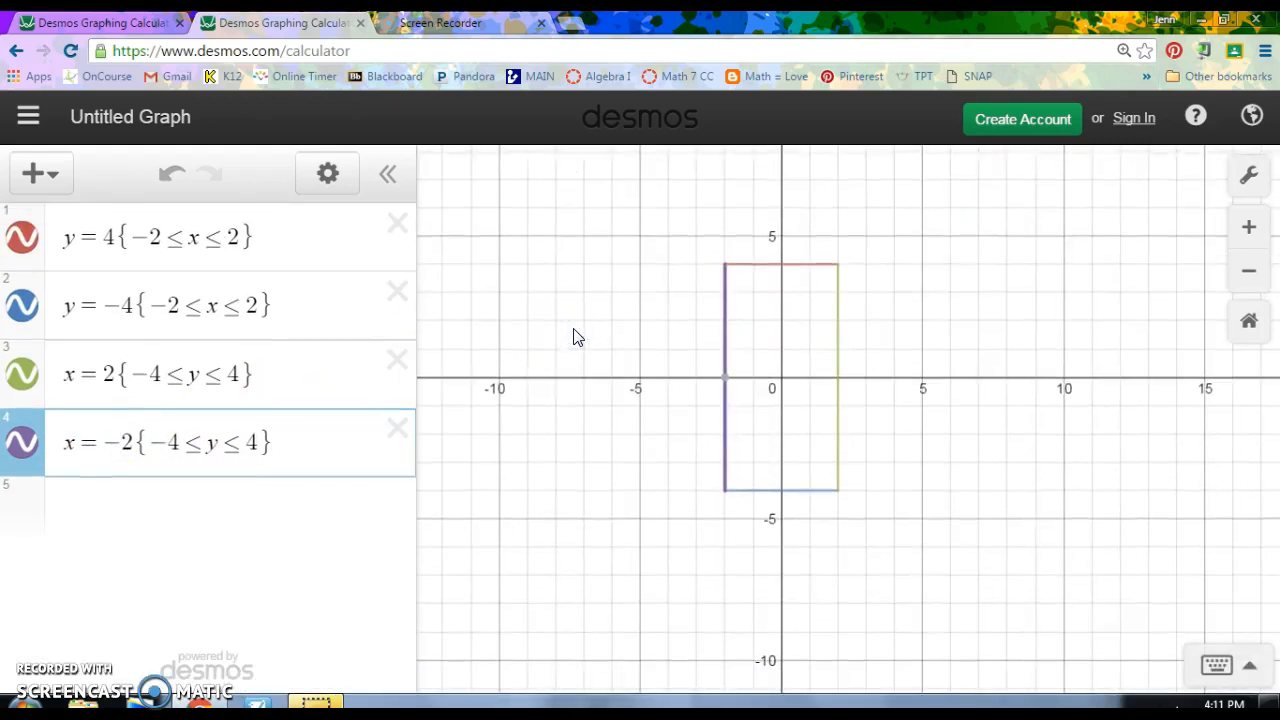
Graph the sloped line y = 1/2x + 5 as the fifth expression, leaving the sixth line empty.
click(606, 363)
drag(634, 331, 611, 357)
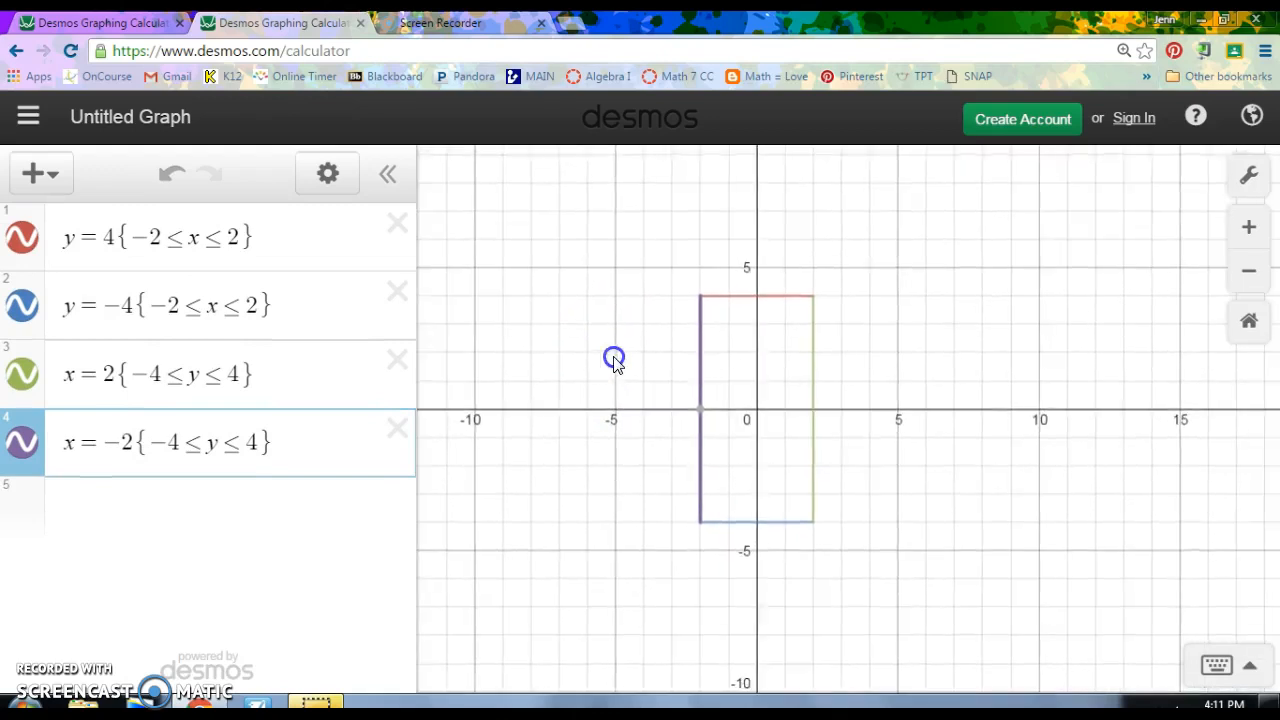
click(163, 517)
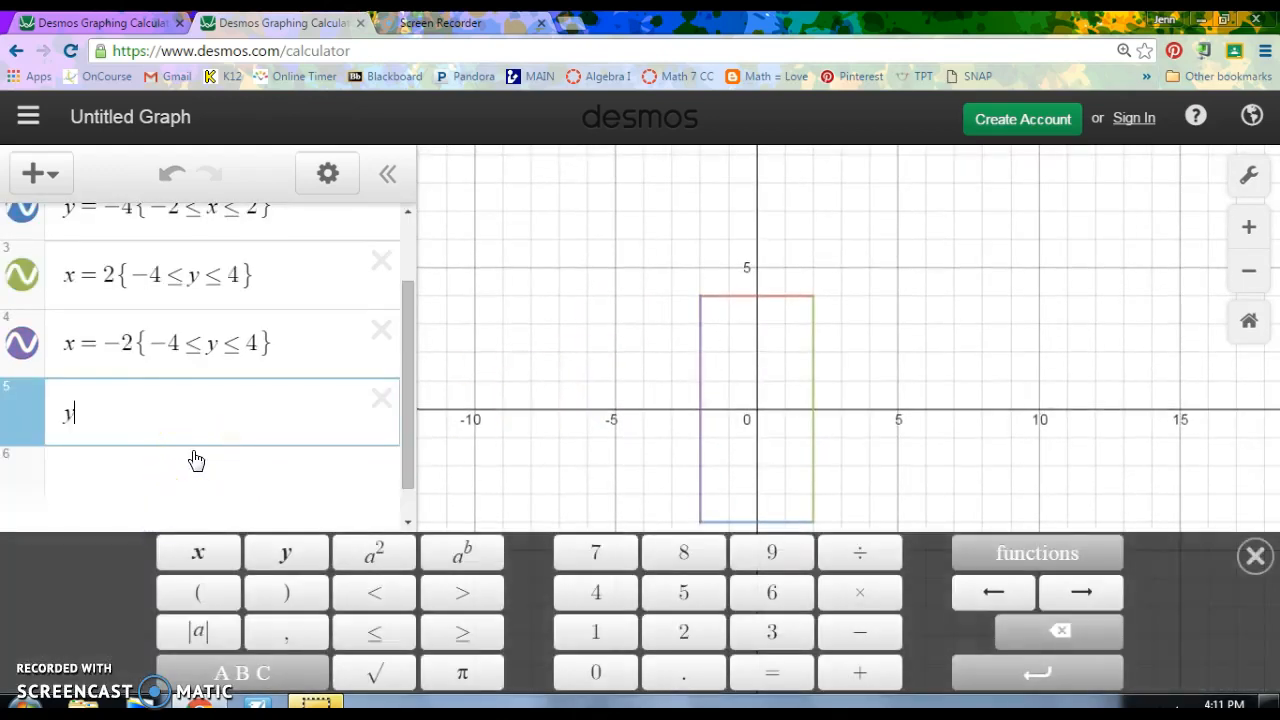
text(y)
click(196, 460)
text(=)
click(161, 381)
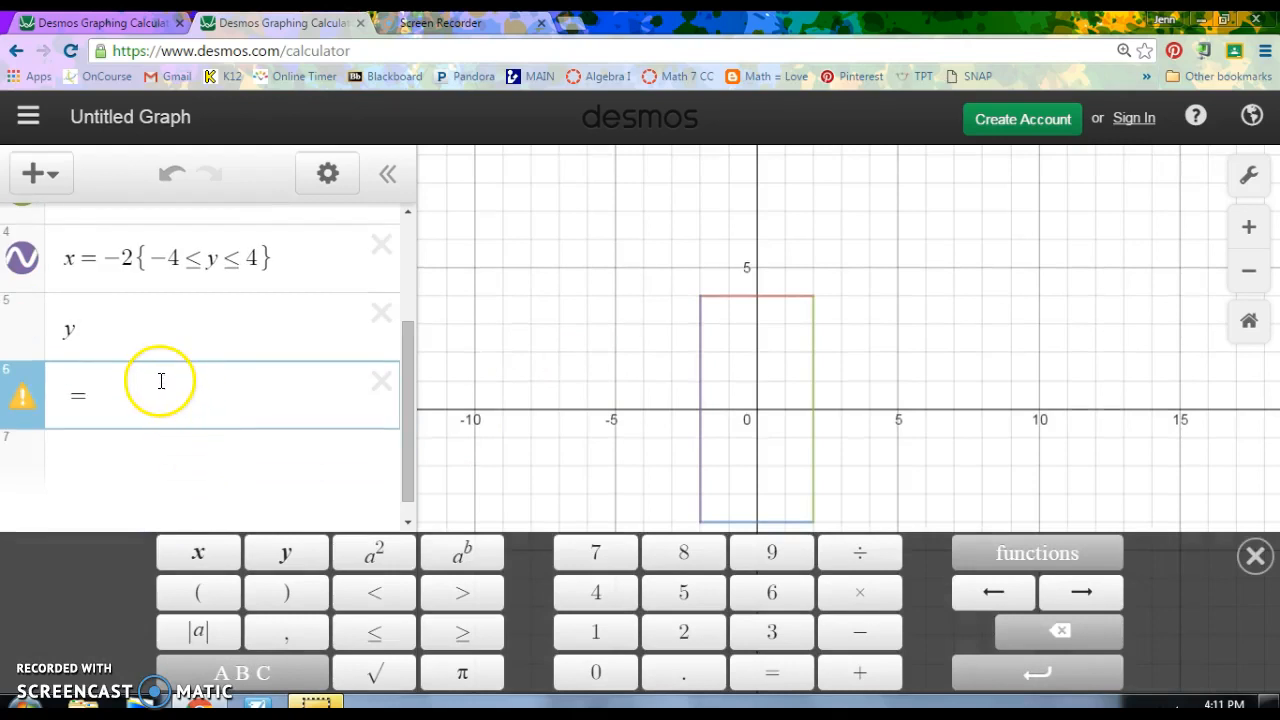
click(129, 343)
text(=)
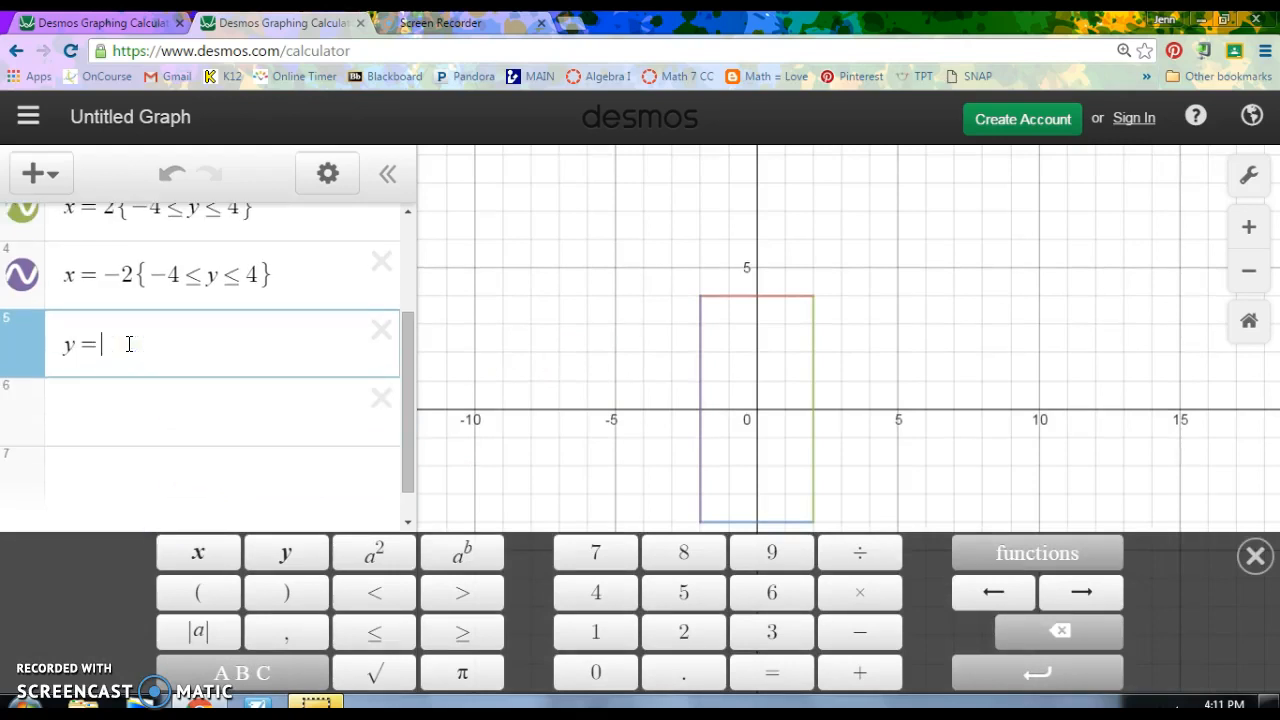
text(1/2)
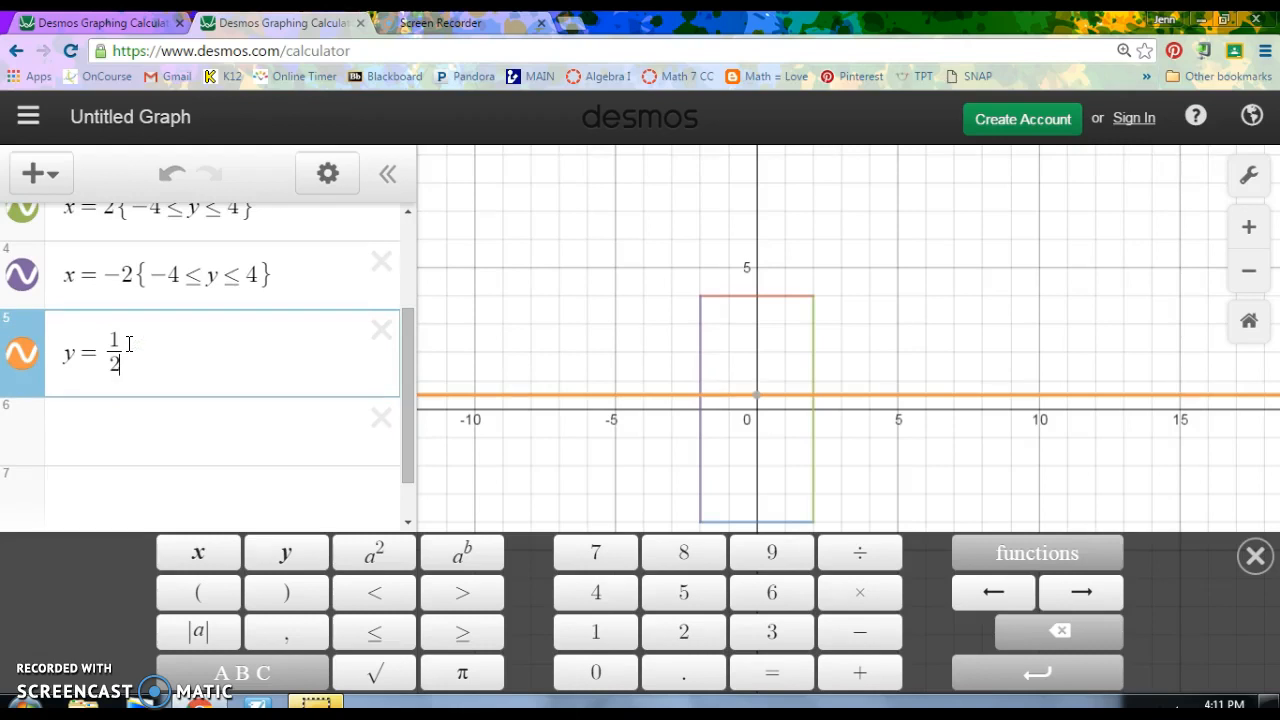
key(Right)
text(x )
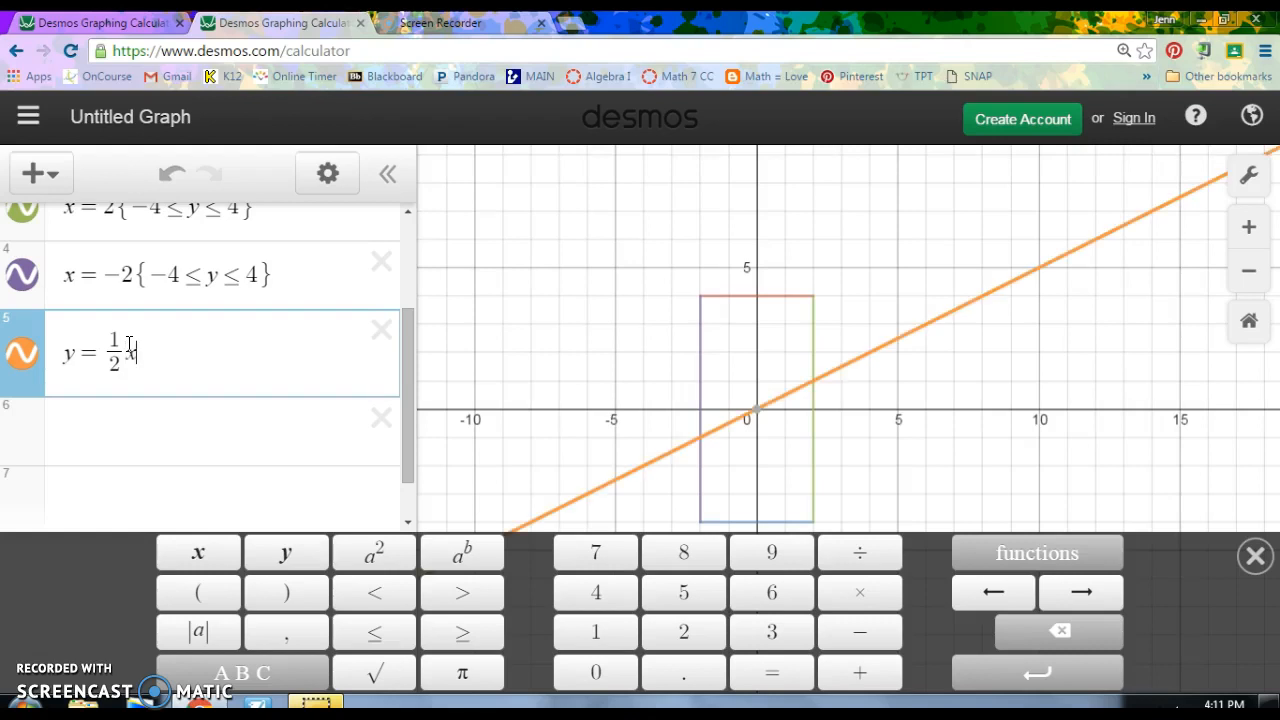
text(+ 5)
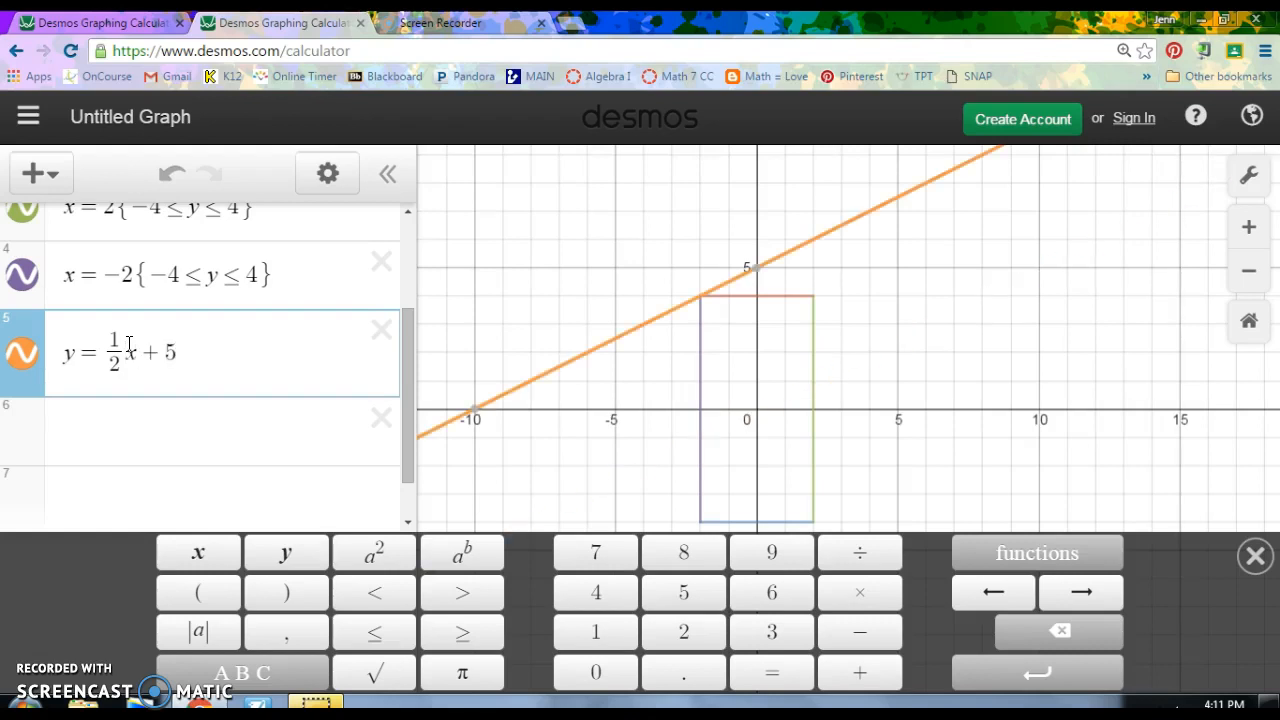
Restrict the sloped line y = 1/2x + 5 in the fifth expression to the domain −2 ≤ x ≤ 0.
click(242, 672)
click(587, 672)
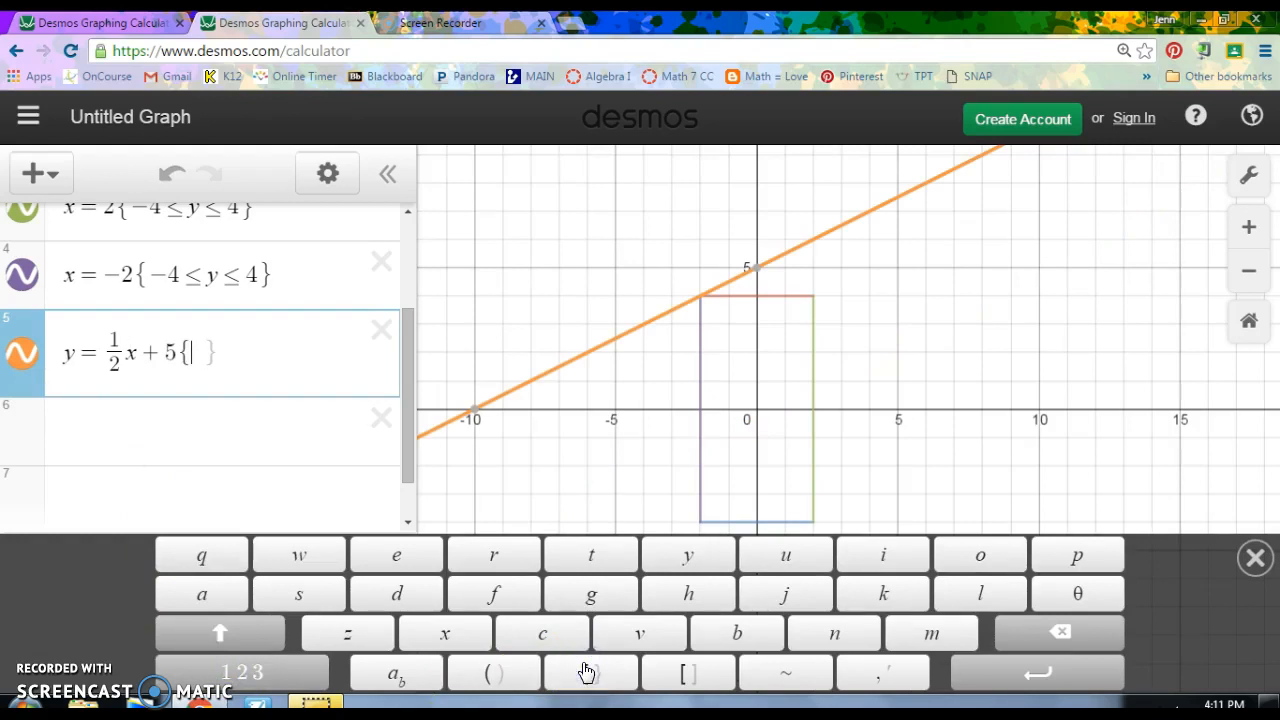
text(-)
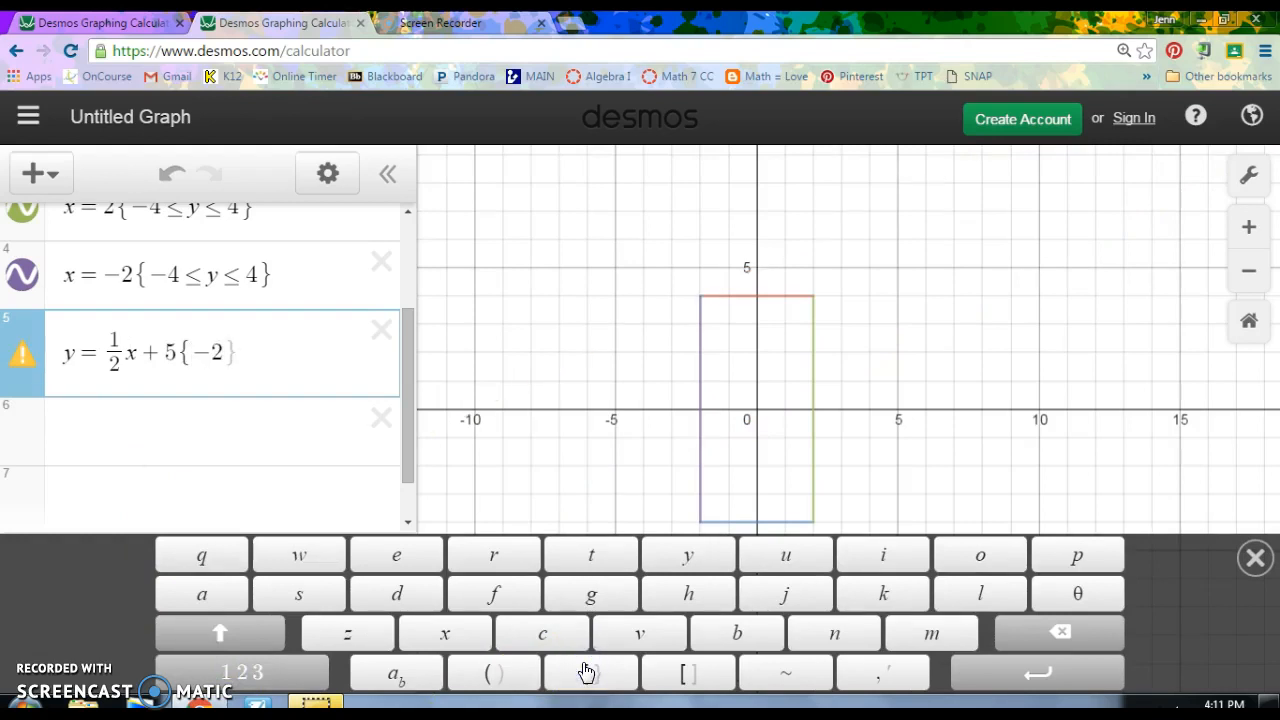
text(2)
click(300, 675)
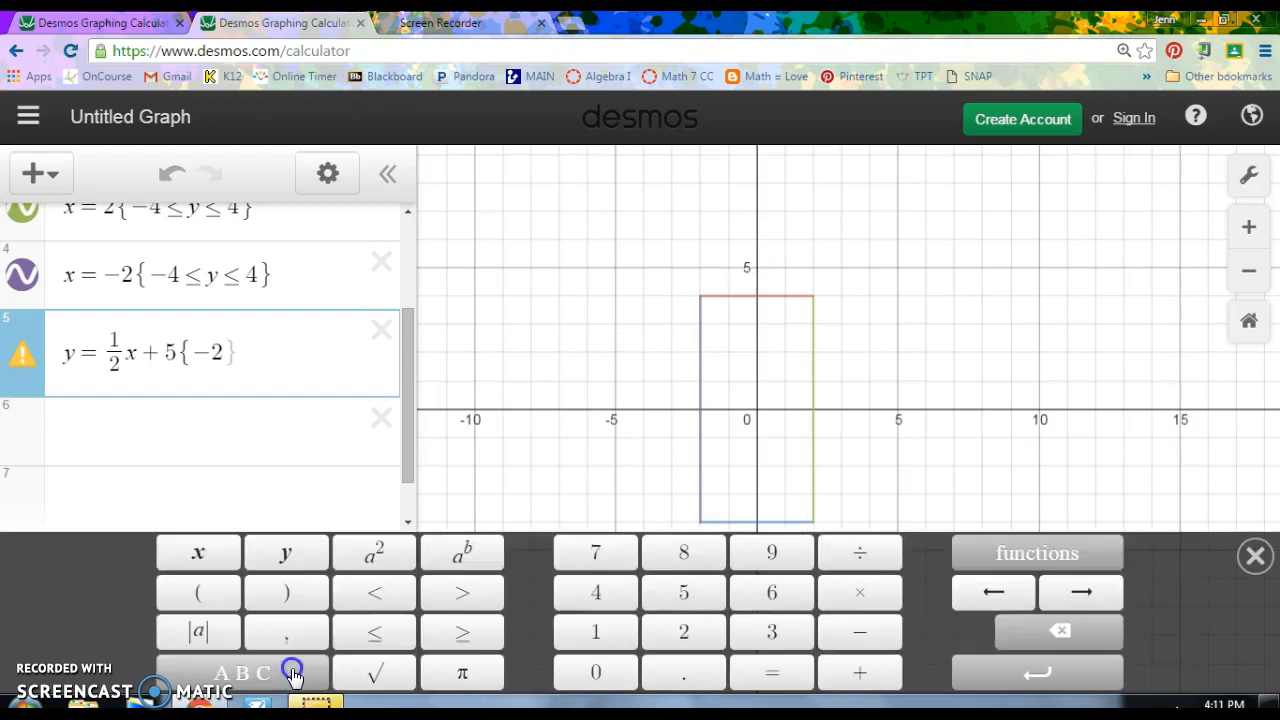
click(370, 632)
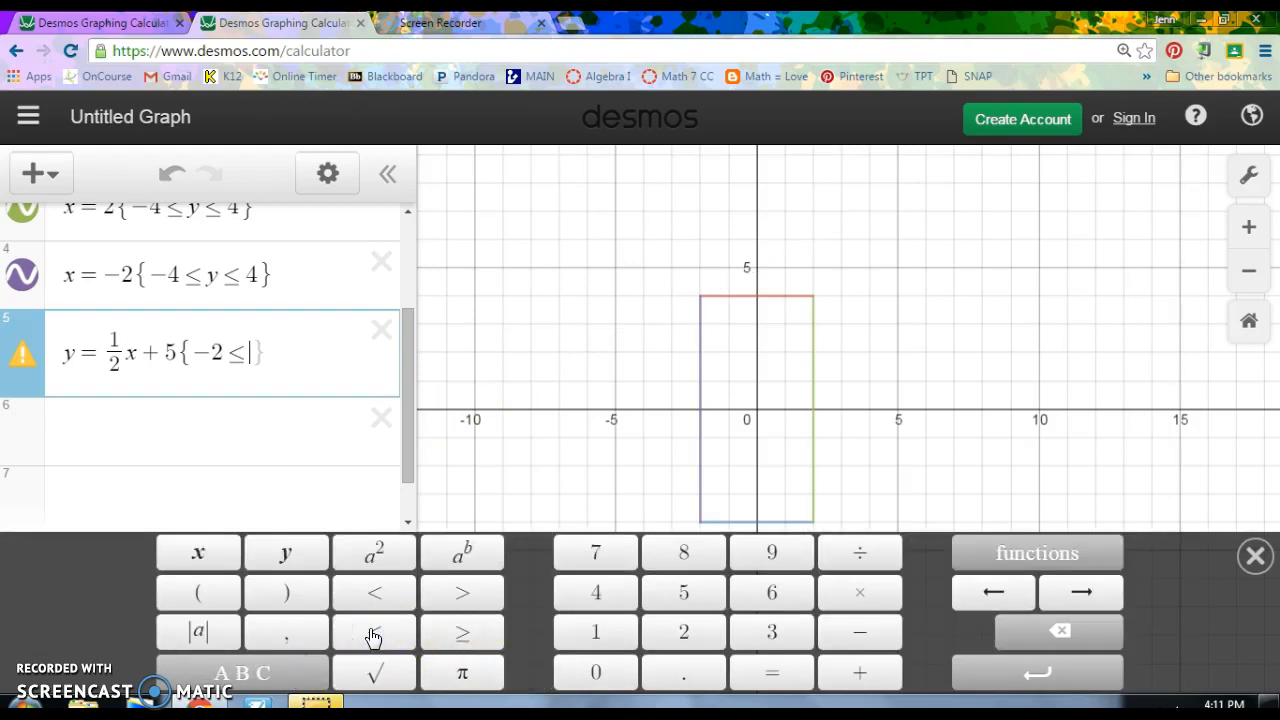
text(x)
click(372, 634)
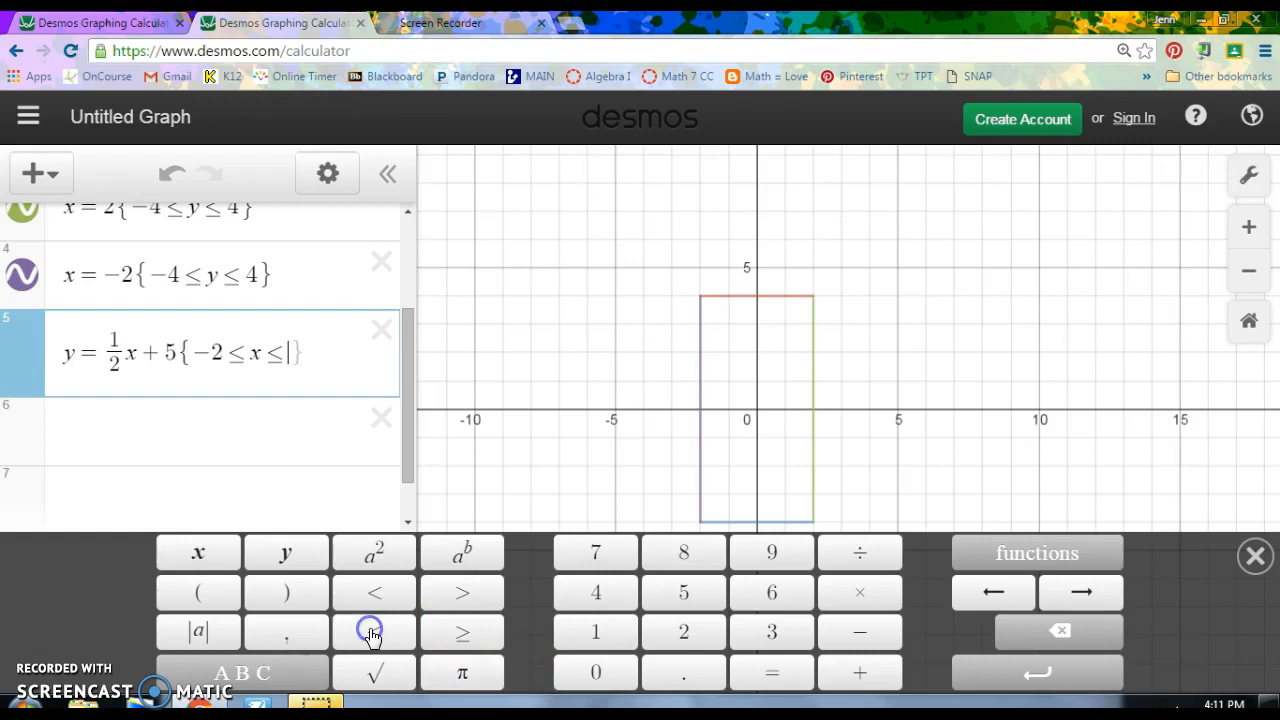
text(0)
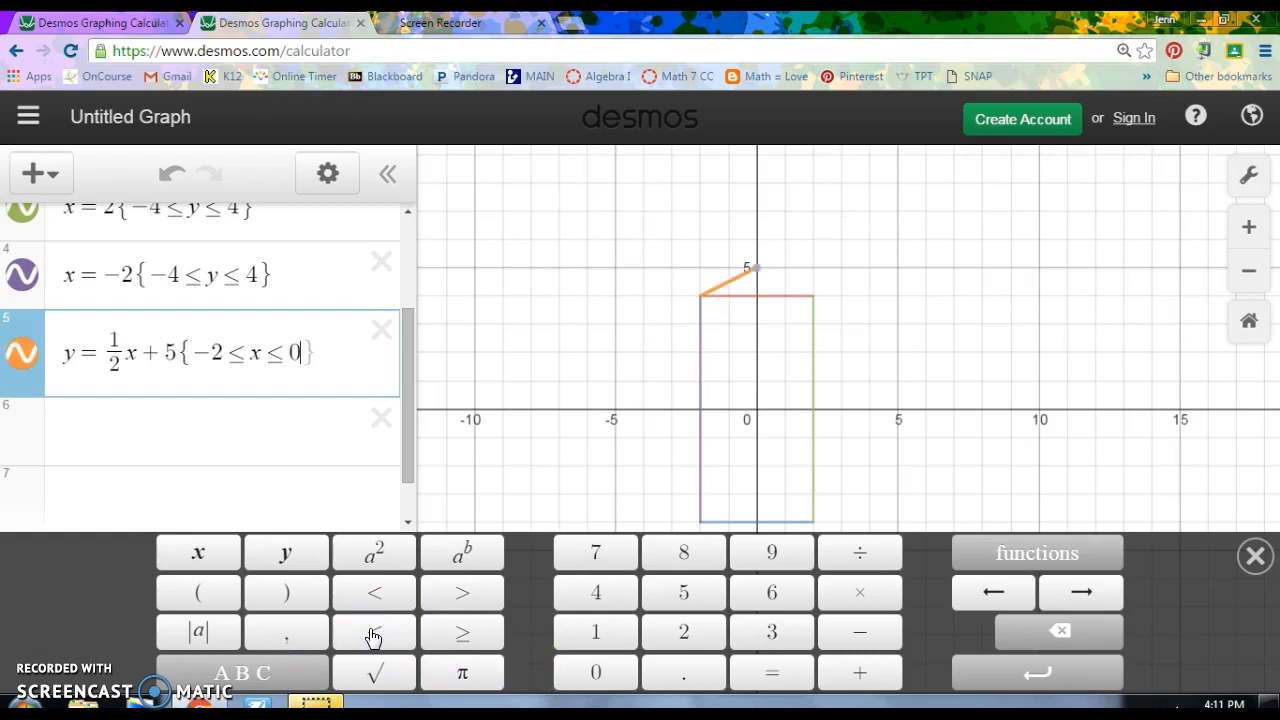
mouse_move(757, 272)
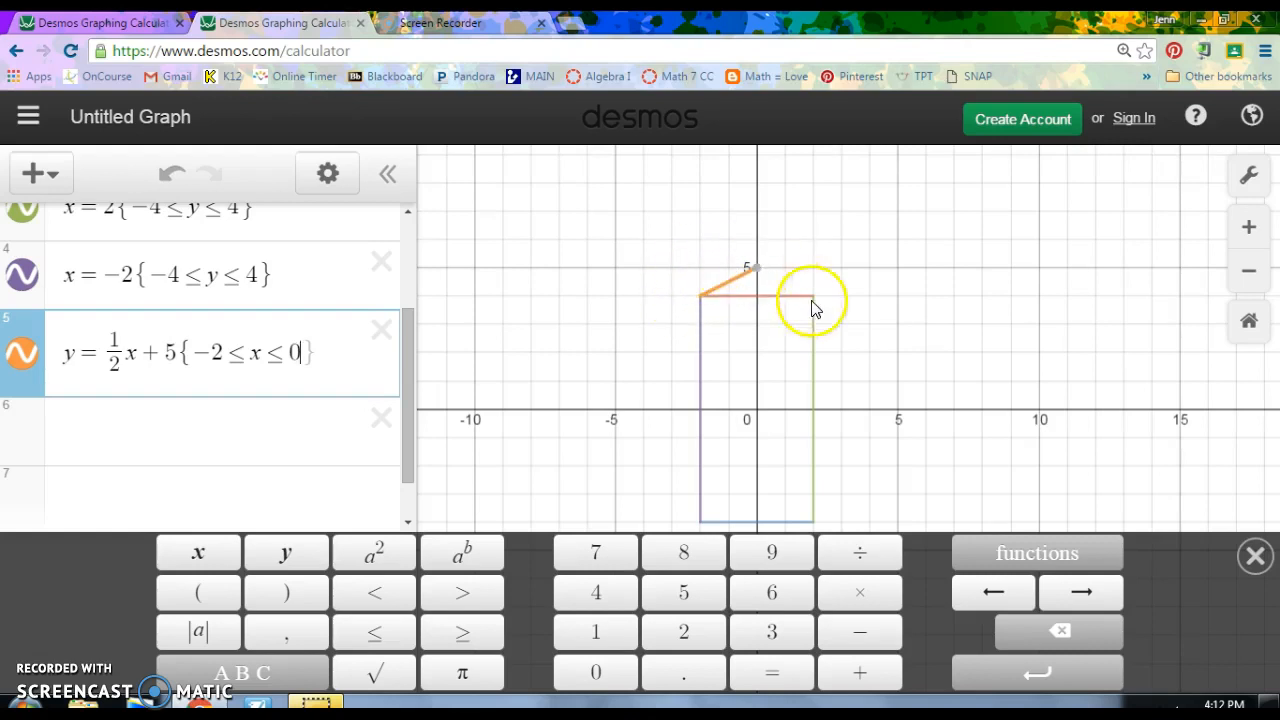
click(120, 440)
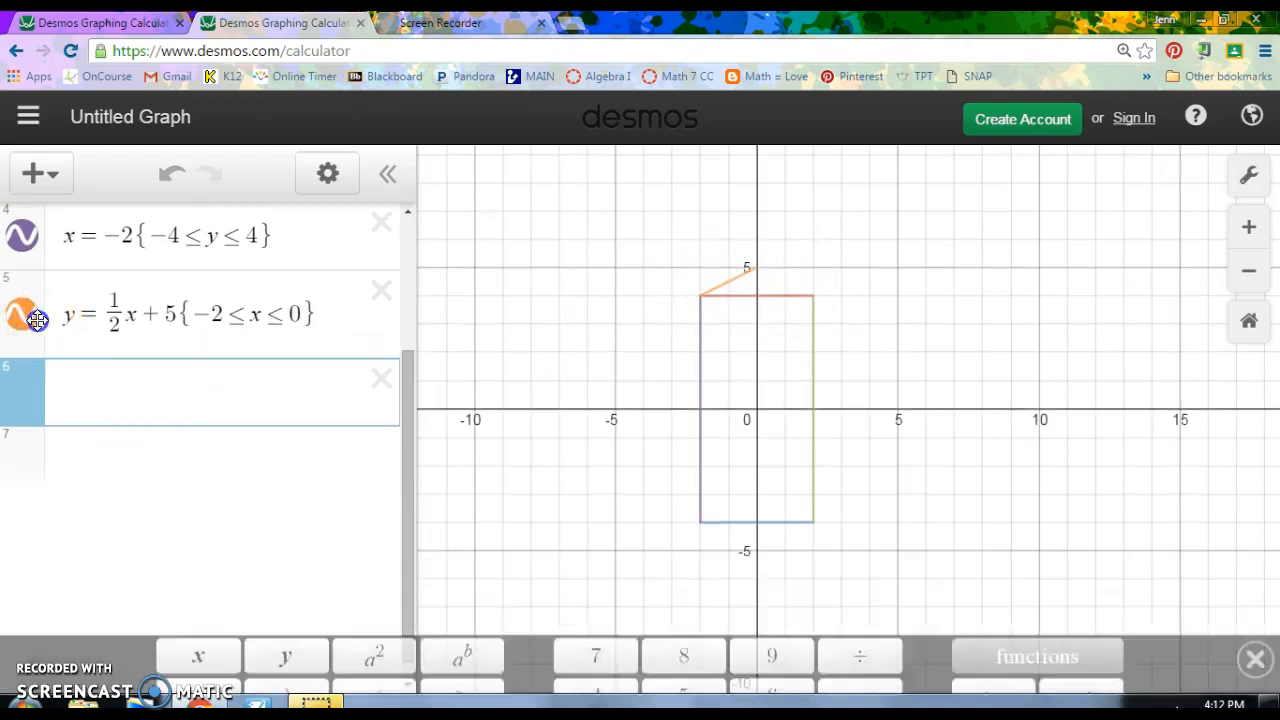
click(77, 432)
click(32, 374)
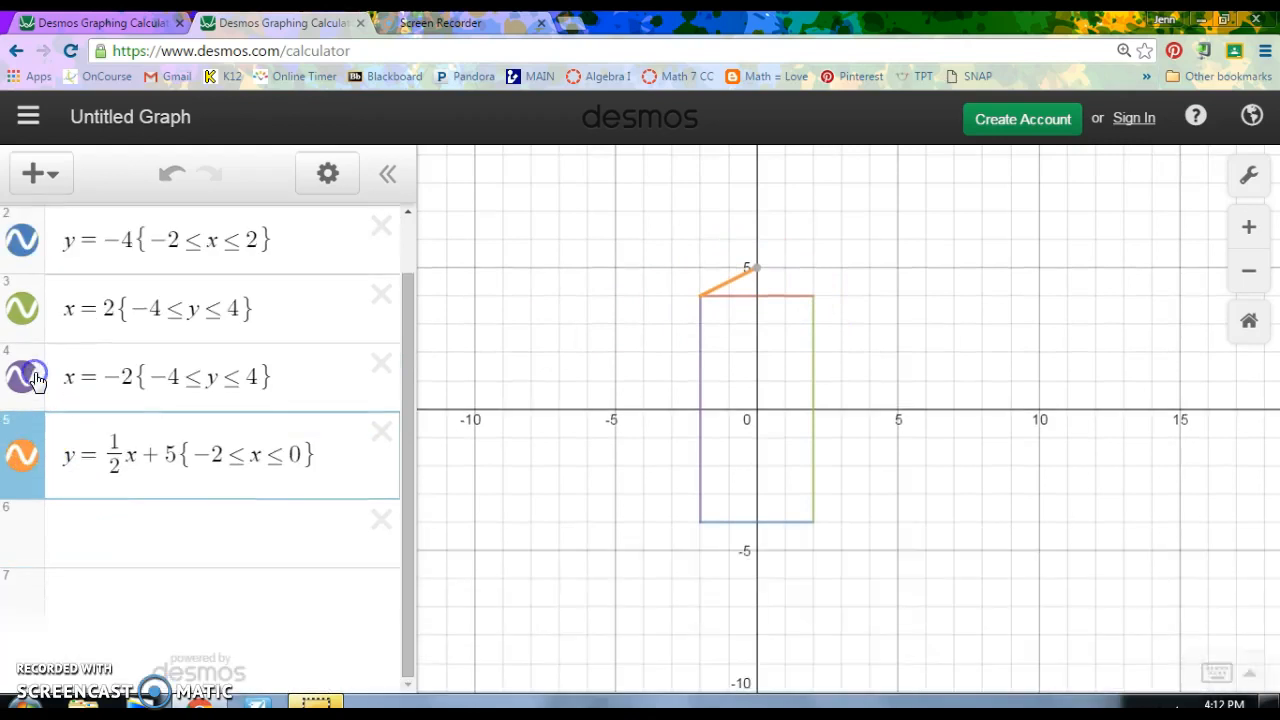
click(76, 526)
text(x=2{-4≤y≤4})
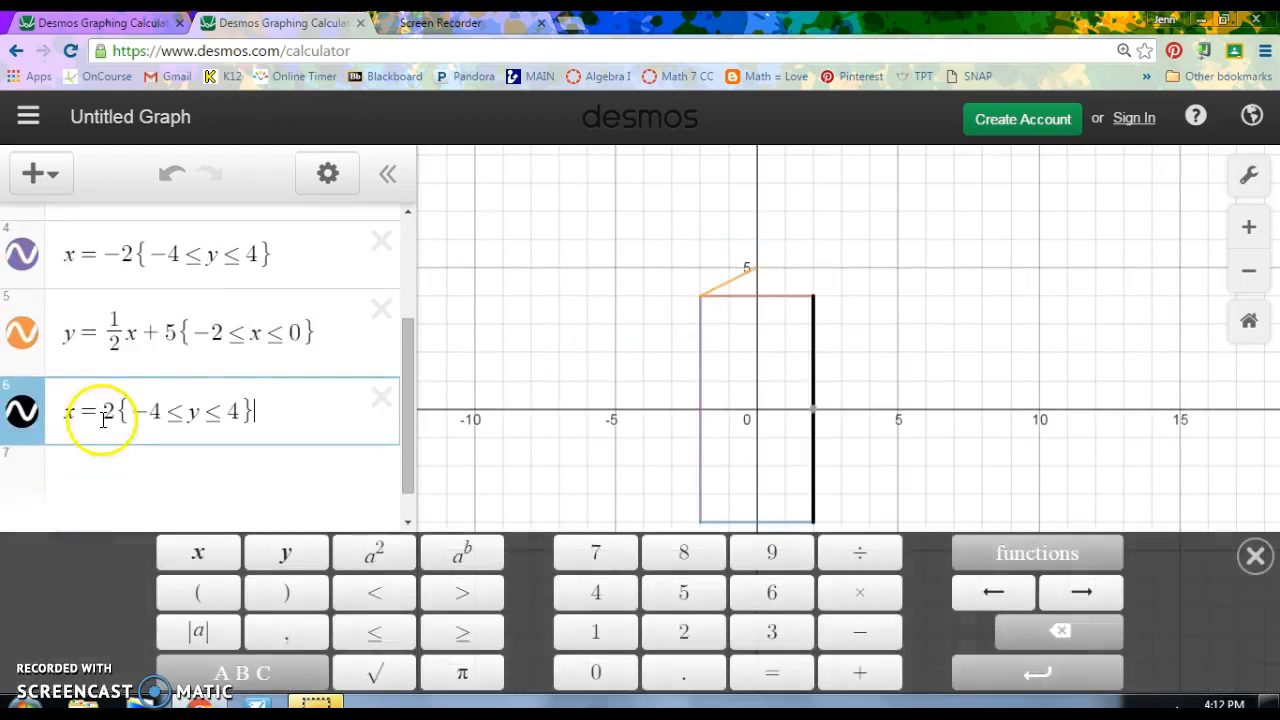
drag(264, 410, 64, 411)
key(BackSpace)
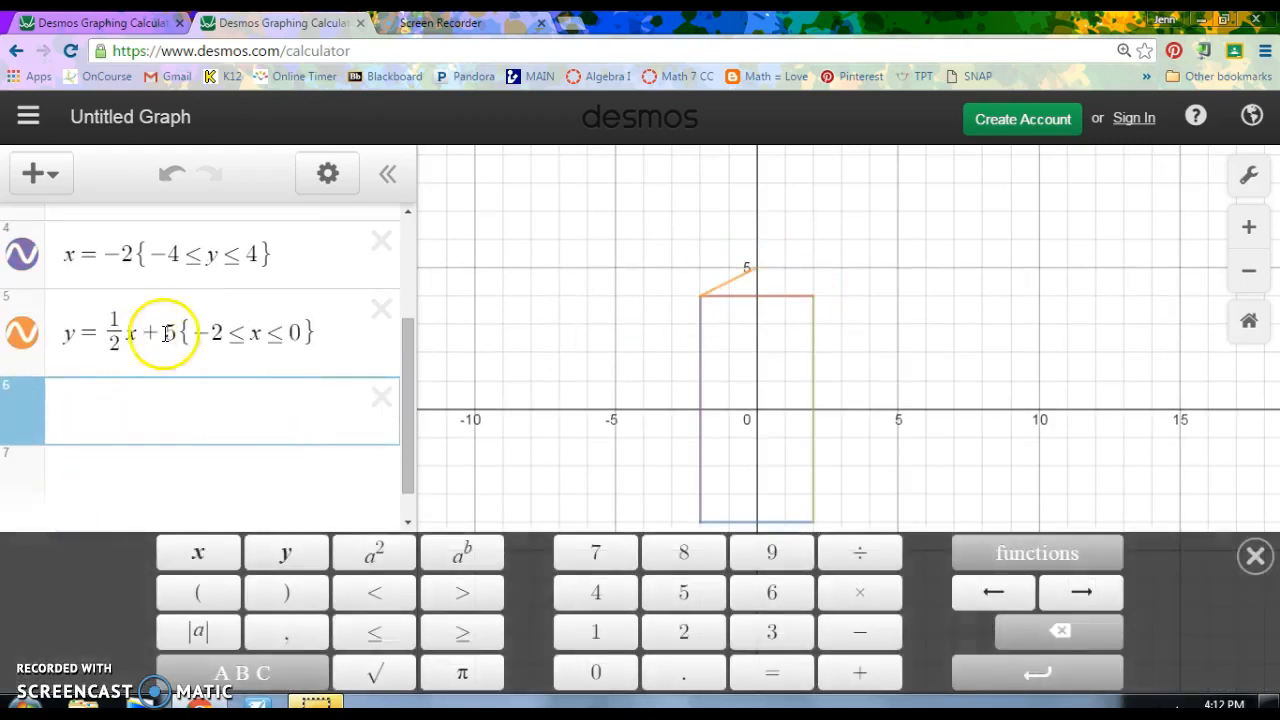
Copy the fifth expression into the sixth line and make its slope negative, with −2 as the denominator.
drag(300, 334, 67, 335)
key(ctrl+c)
click(103, 414)
key(ctrl+v)
click(115, 395)
text(-)
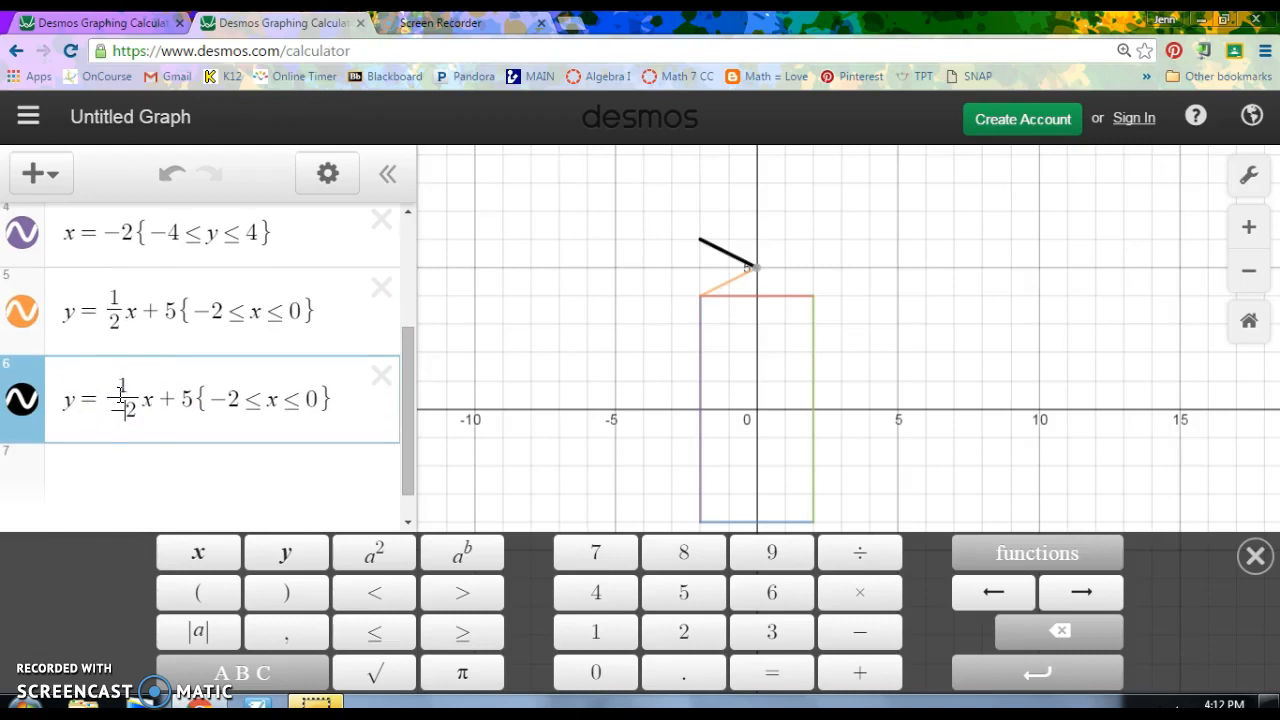
Change the domain restriction of the sixth expression to 0 ≤ x ≤ 2.
click(237, 399)
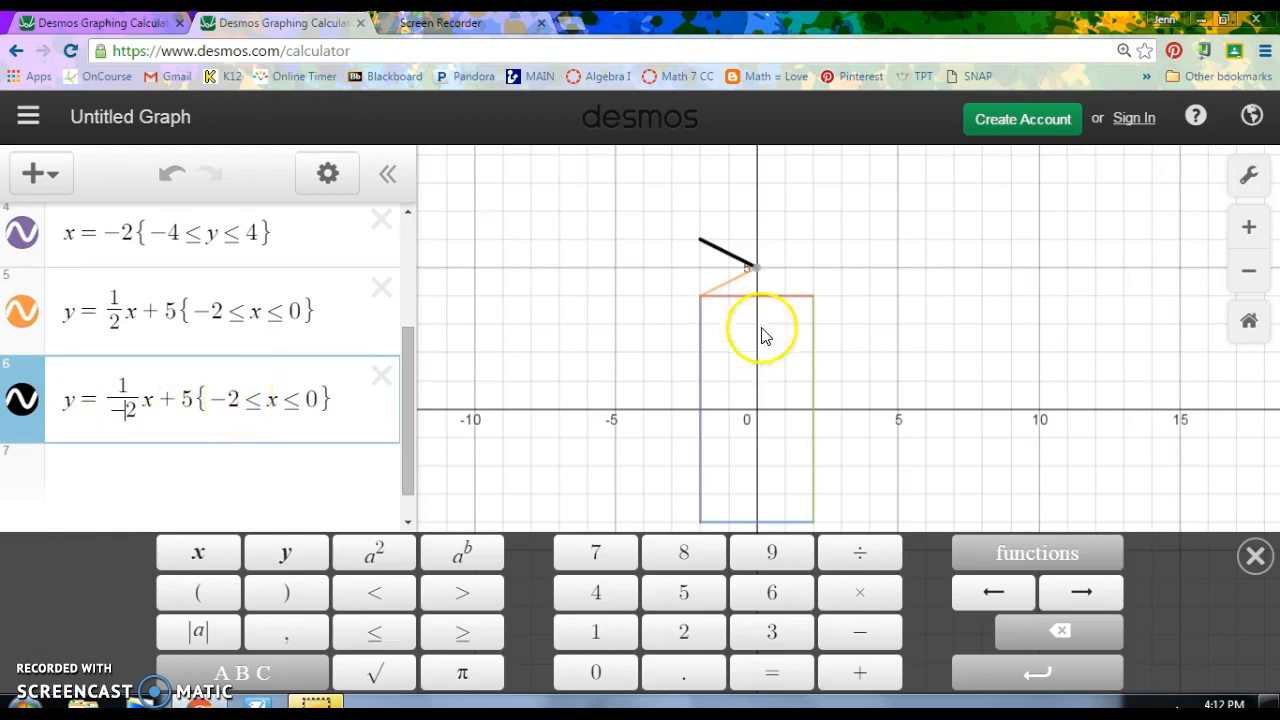
click(755, 276)
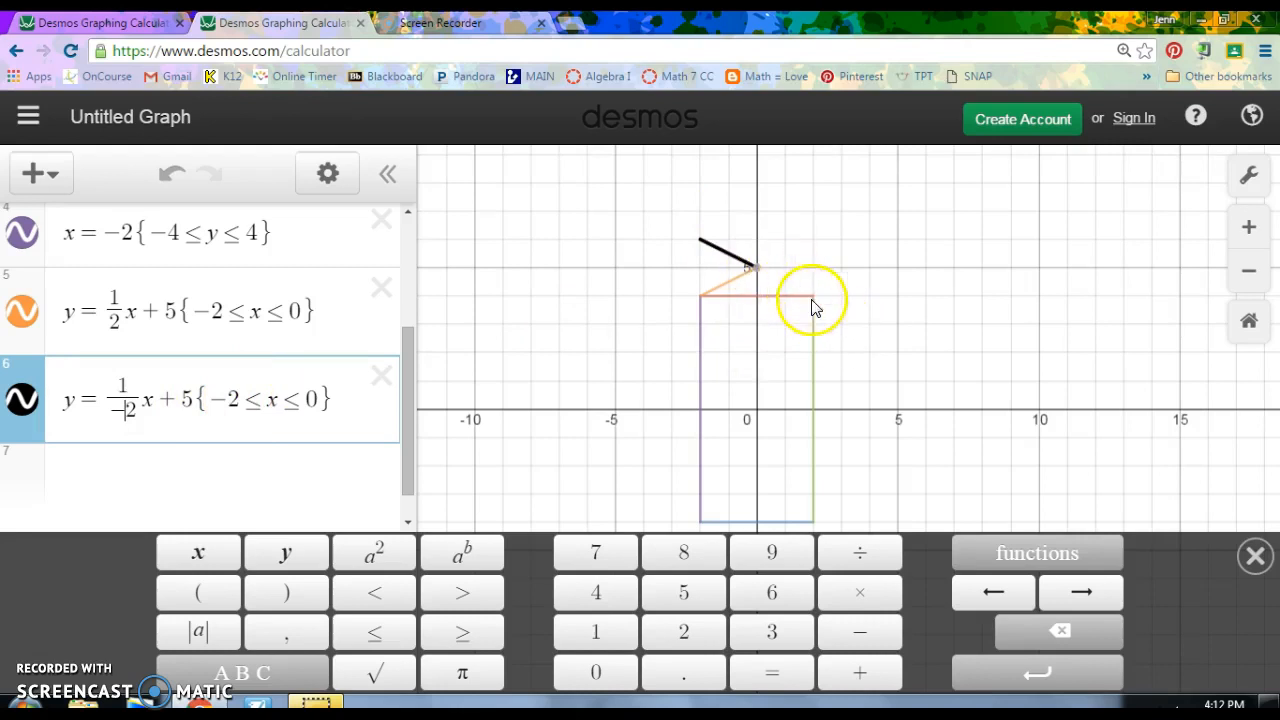
click(229, 402)
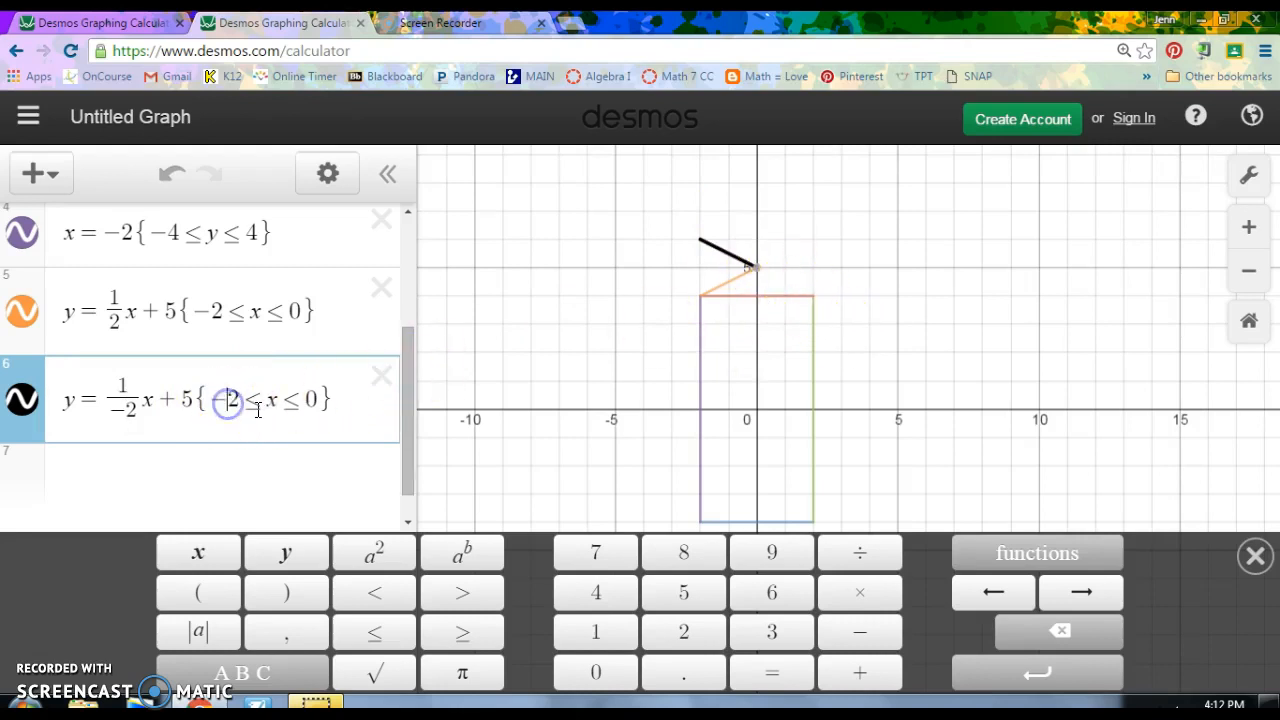
key(BackSpace)
click(222, 401)
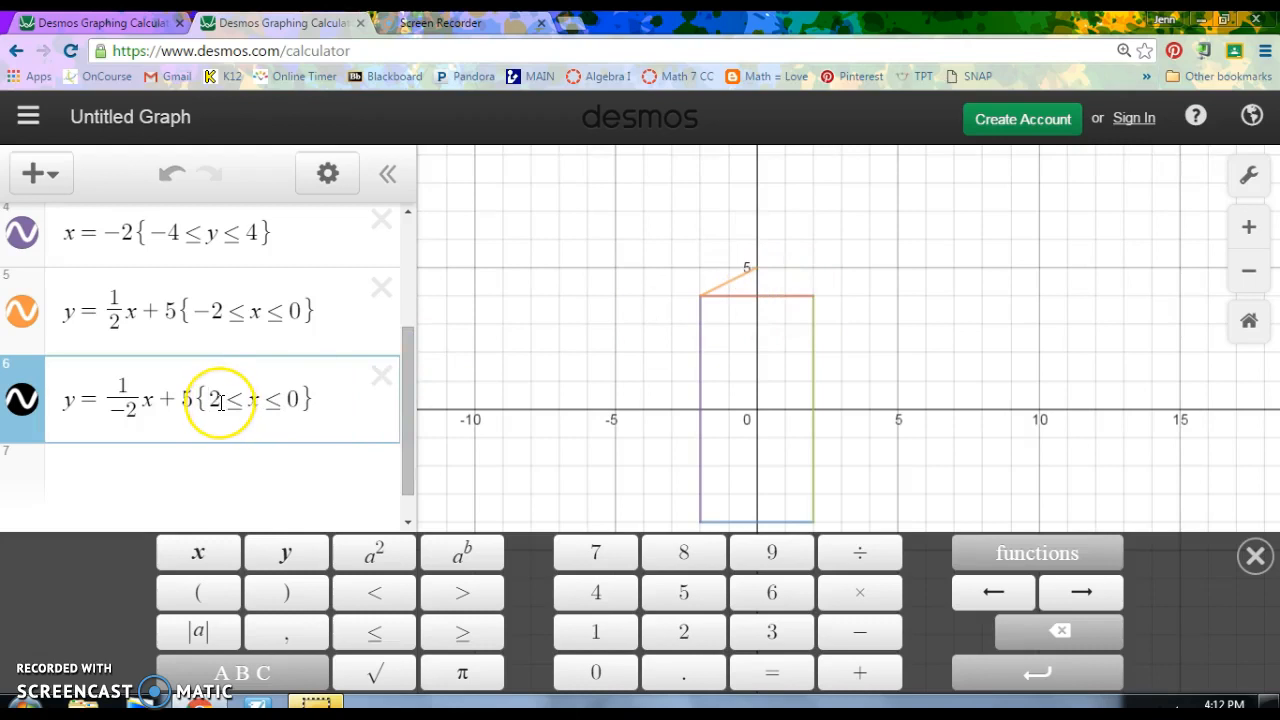
key(BackSpace)
text(0)
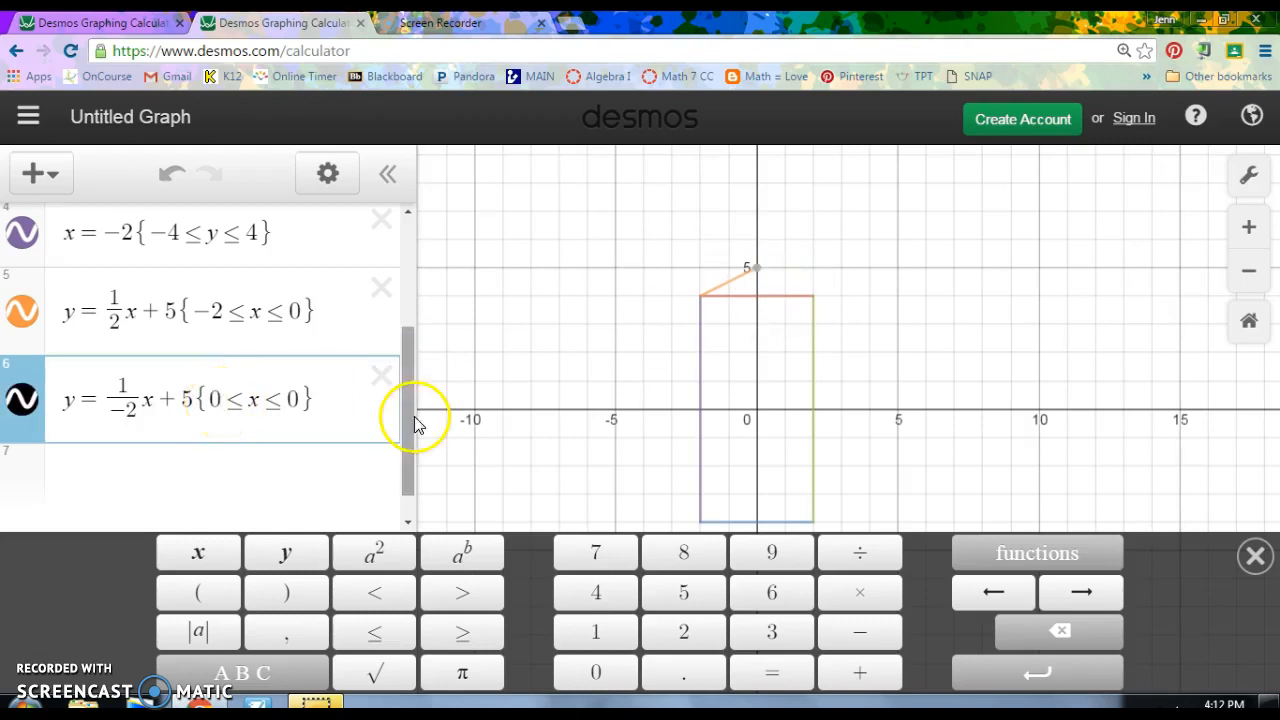
double_click(291, 401)
text(2)
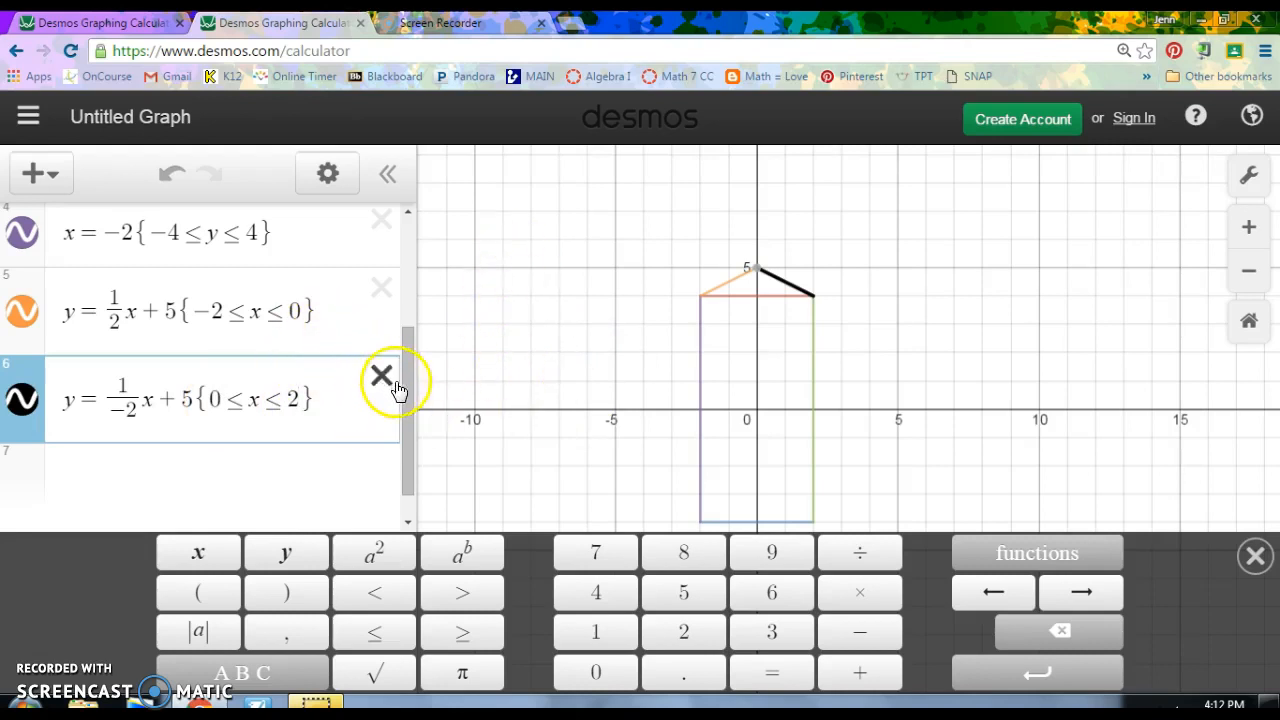
Turn the first expression into the inequality y < 4{−2 ≤ x ≤ 2} to shade the region below it.
drag(404, 389, 392, 274)
click(94, 237)
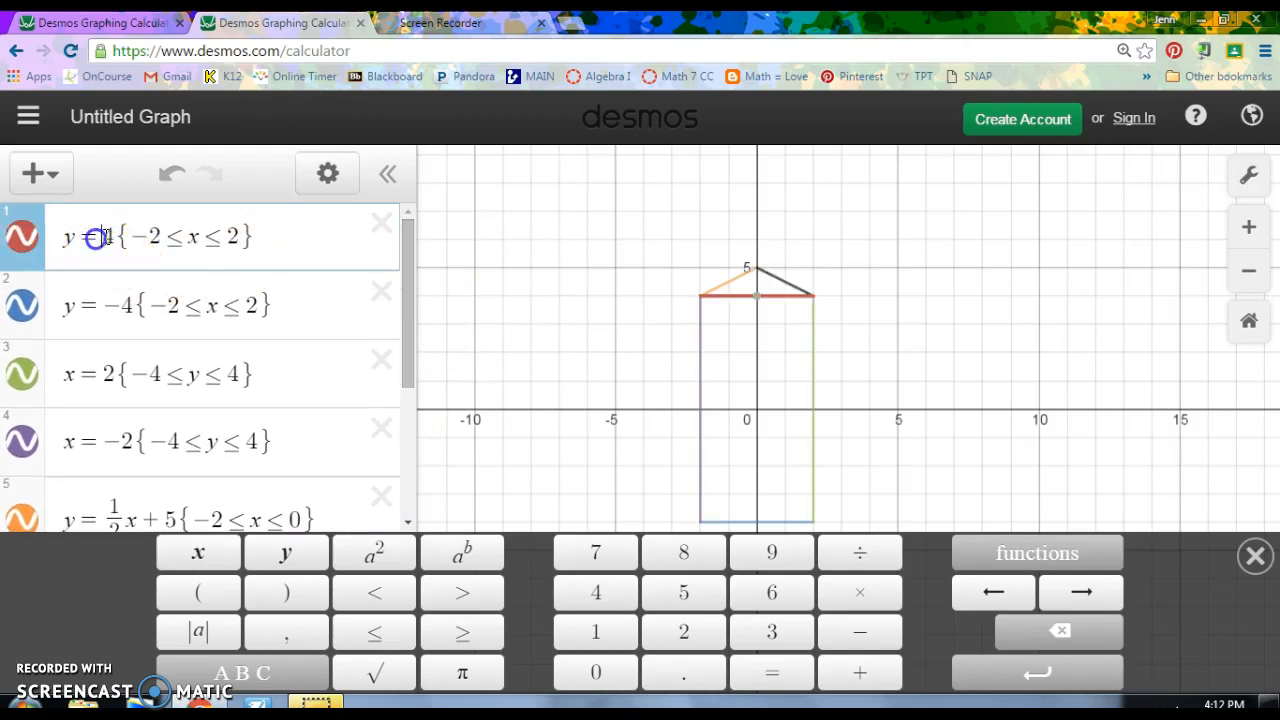
key(BackSpace)
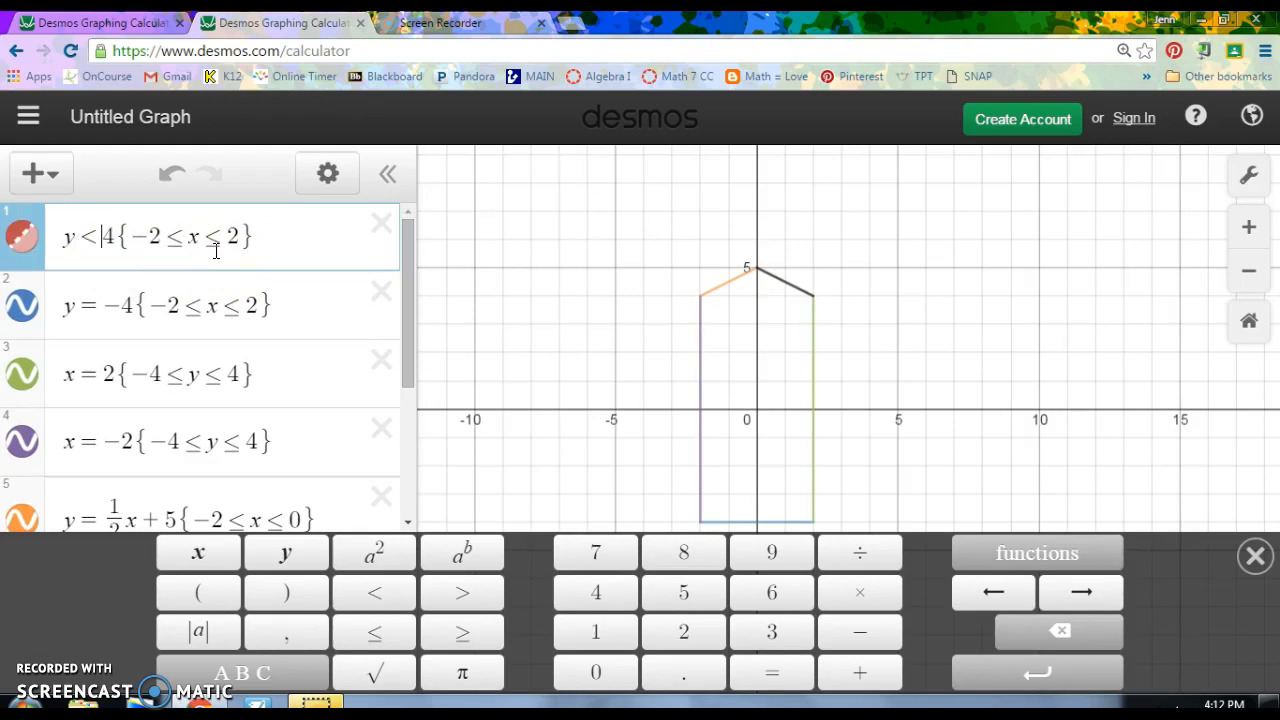
text(<)
scroll(645, 310, down, 3)
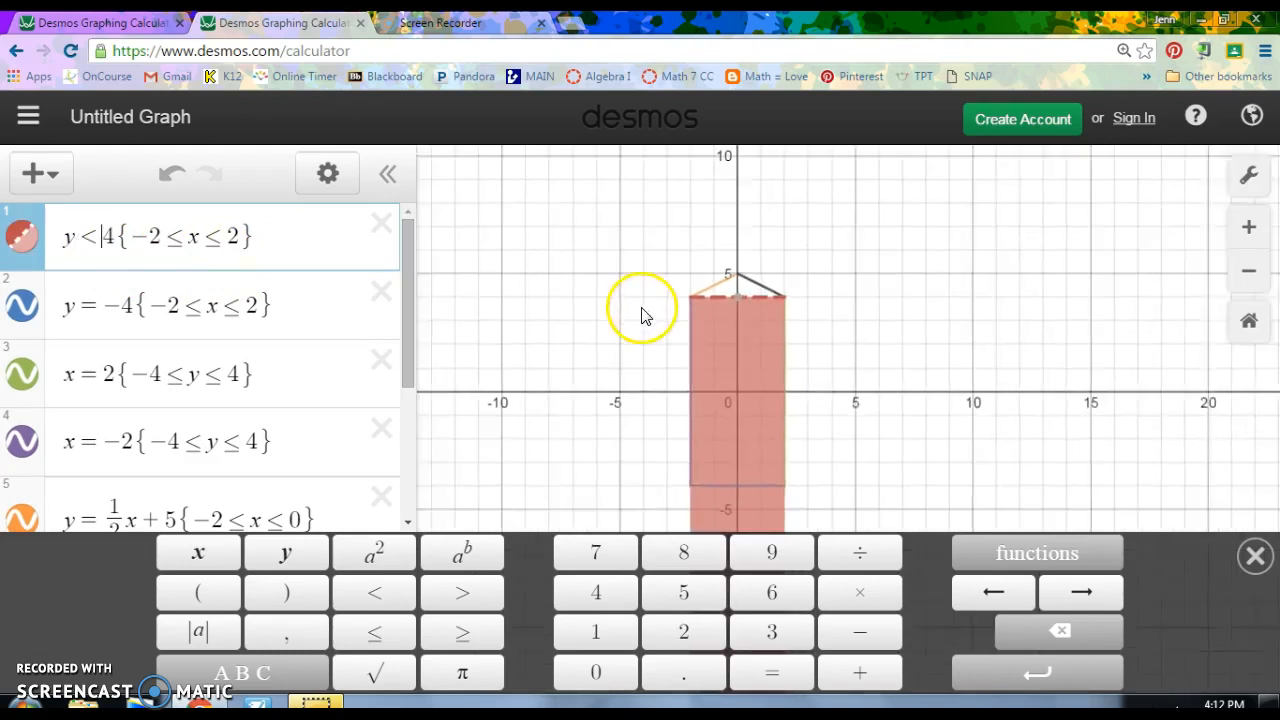
click(820, 397)
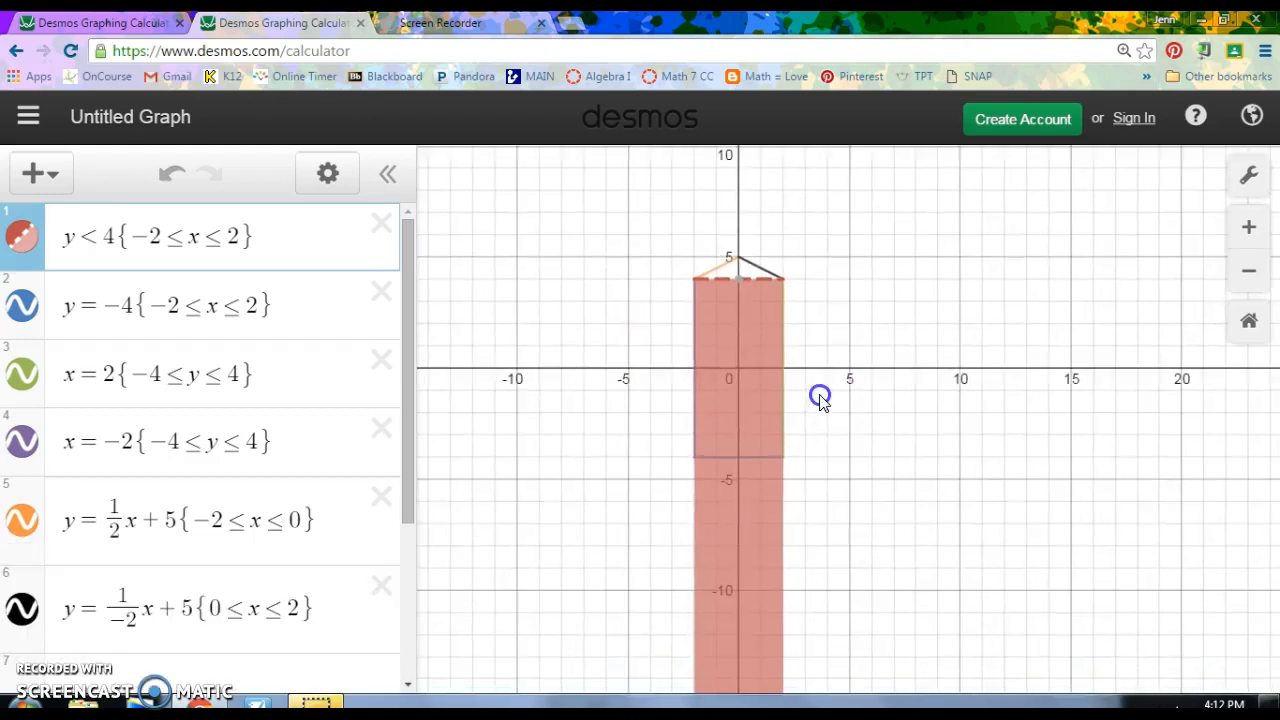
Add a lower bound to the first expression so it reads −4 < y < 4{−2 ≤ x ≤ 2}.
click(66, 236)
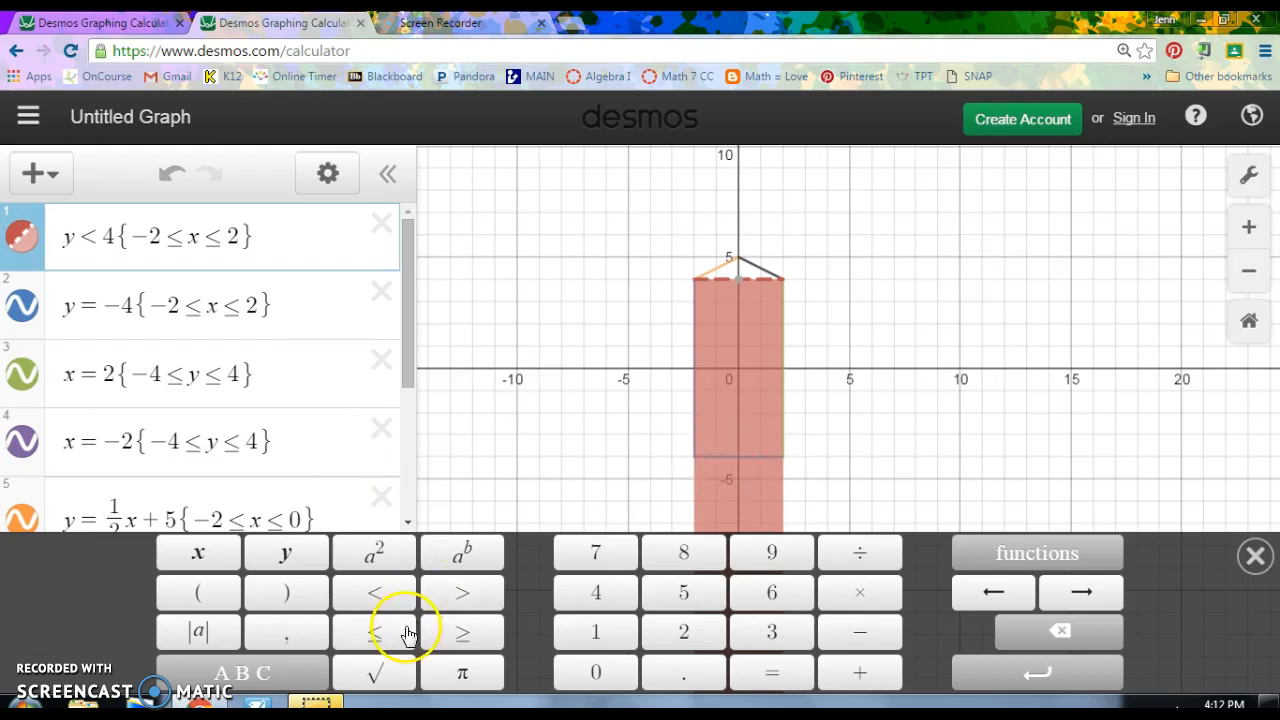
click(388, 590)
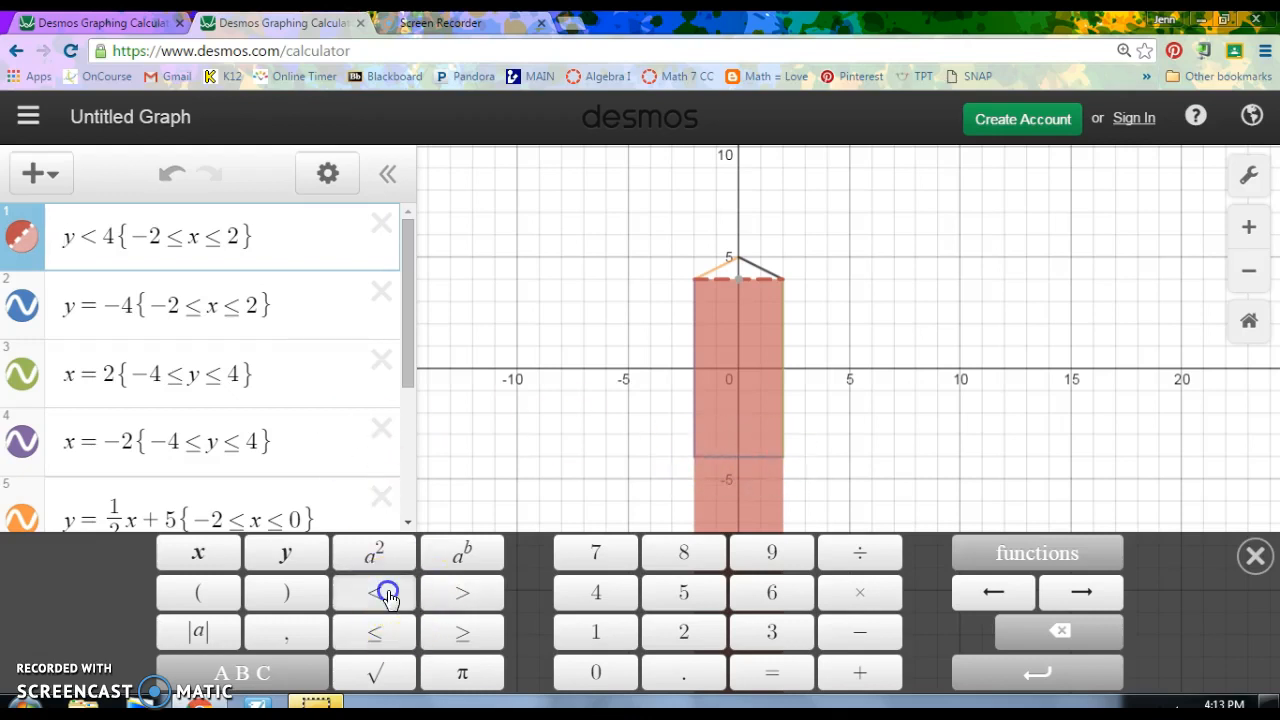
click(68, 237)
text(2)
key(BackSpace)
text(-2)
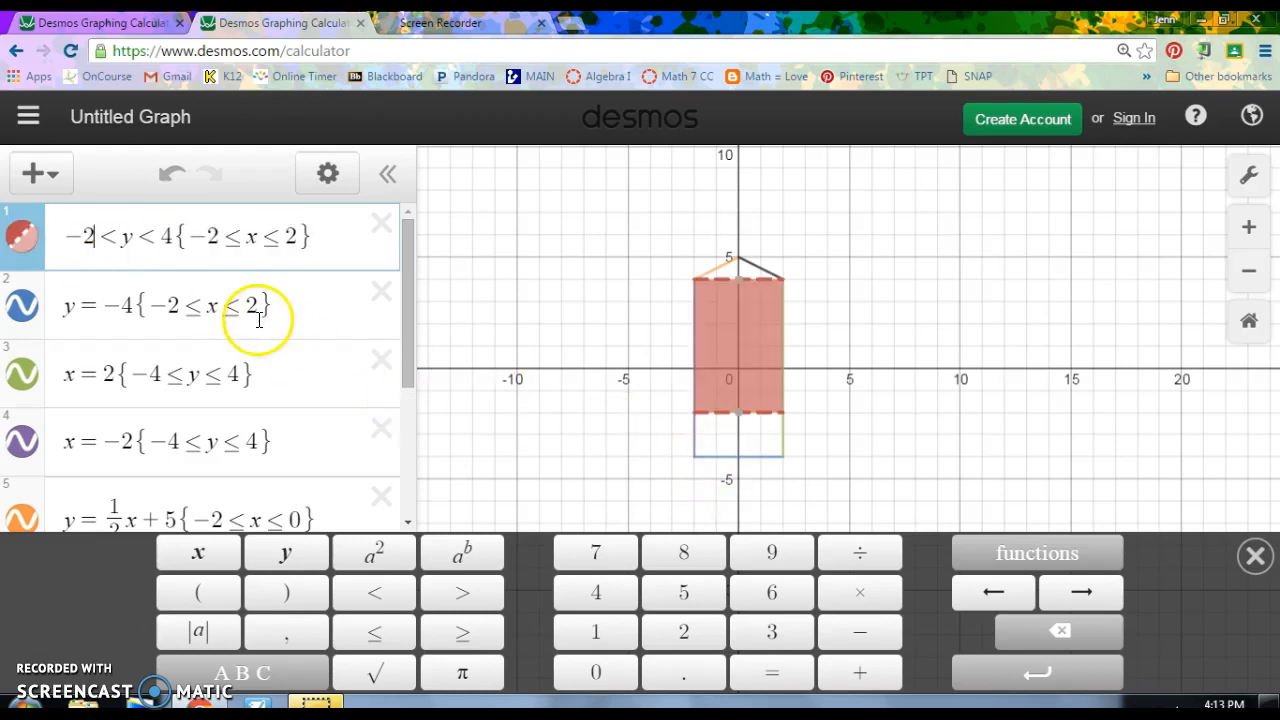
key(BackSpace)
text(4)
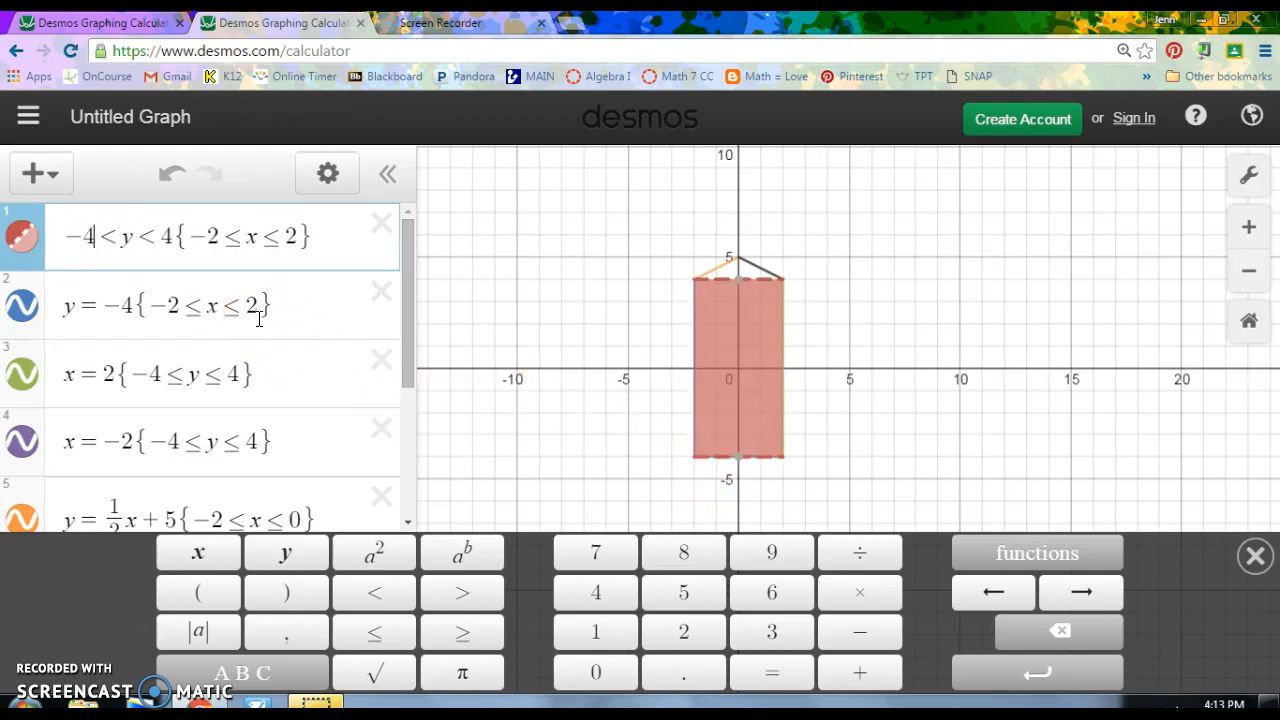
click(725, 393)
Remove the lower bound from the first expression and turn it back into the equation y = 4{−2 ≤ x ≤ 2}.
drag(114, 230, 64, 236)
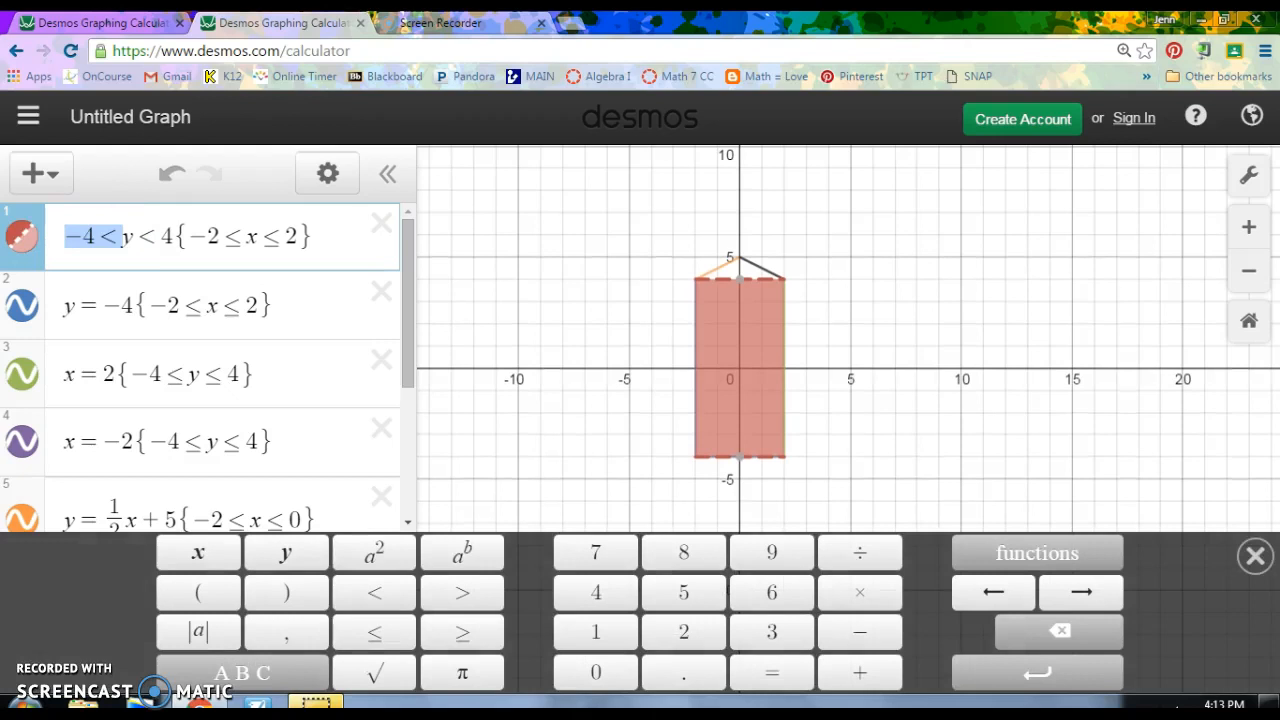
key(BackSpace)
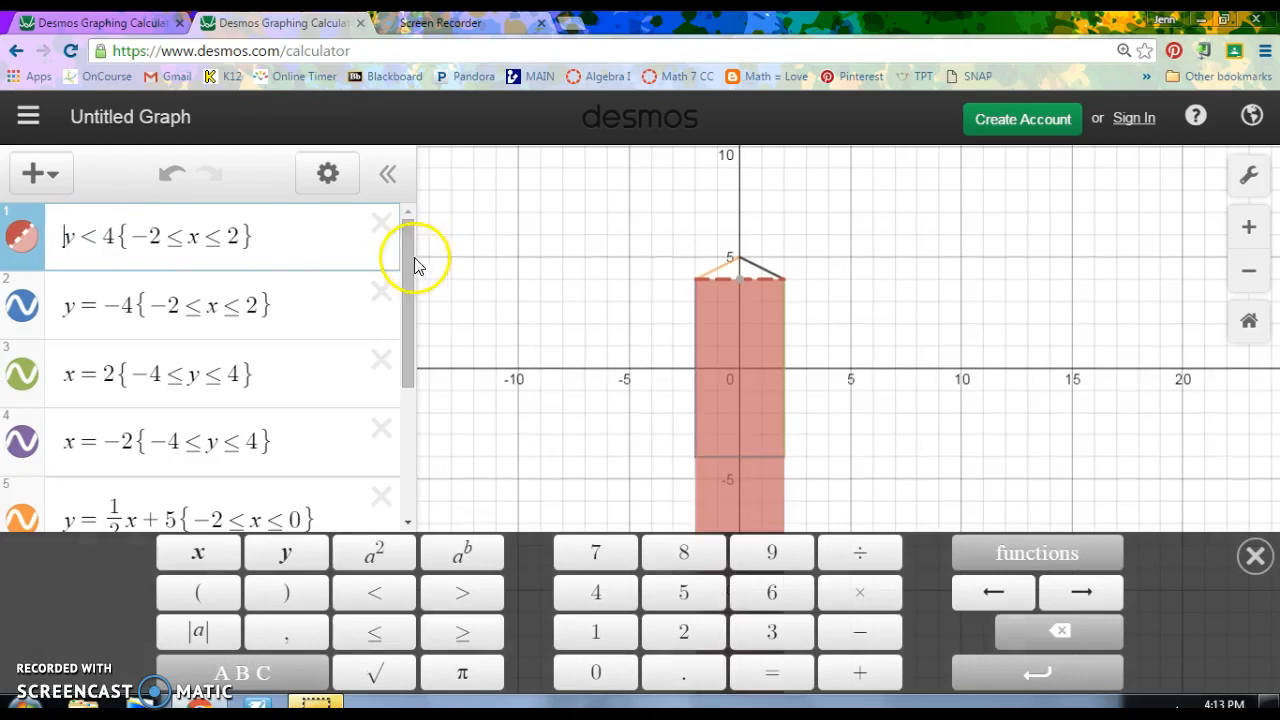
click(87, 241)
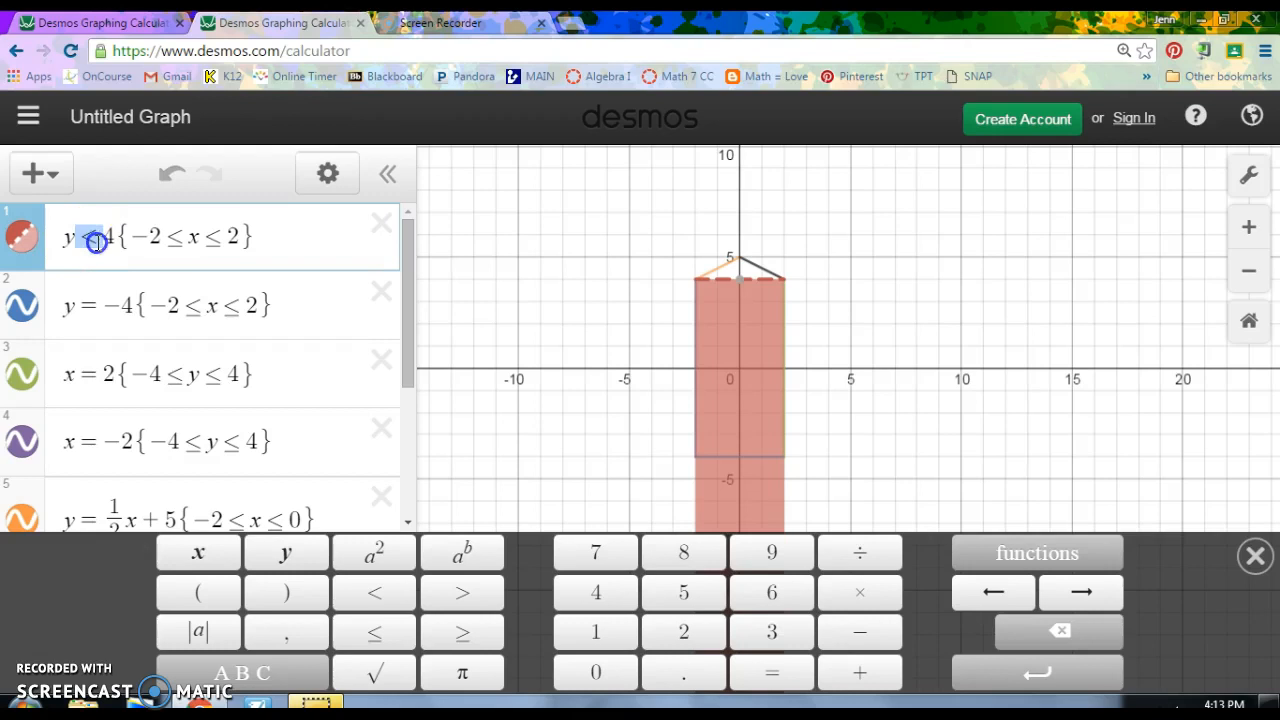
text(=)
Graph the exponential curve y = 2^x as the seventh expression.
drag(405, 349, 409, 449)
click(109, 477)
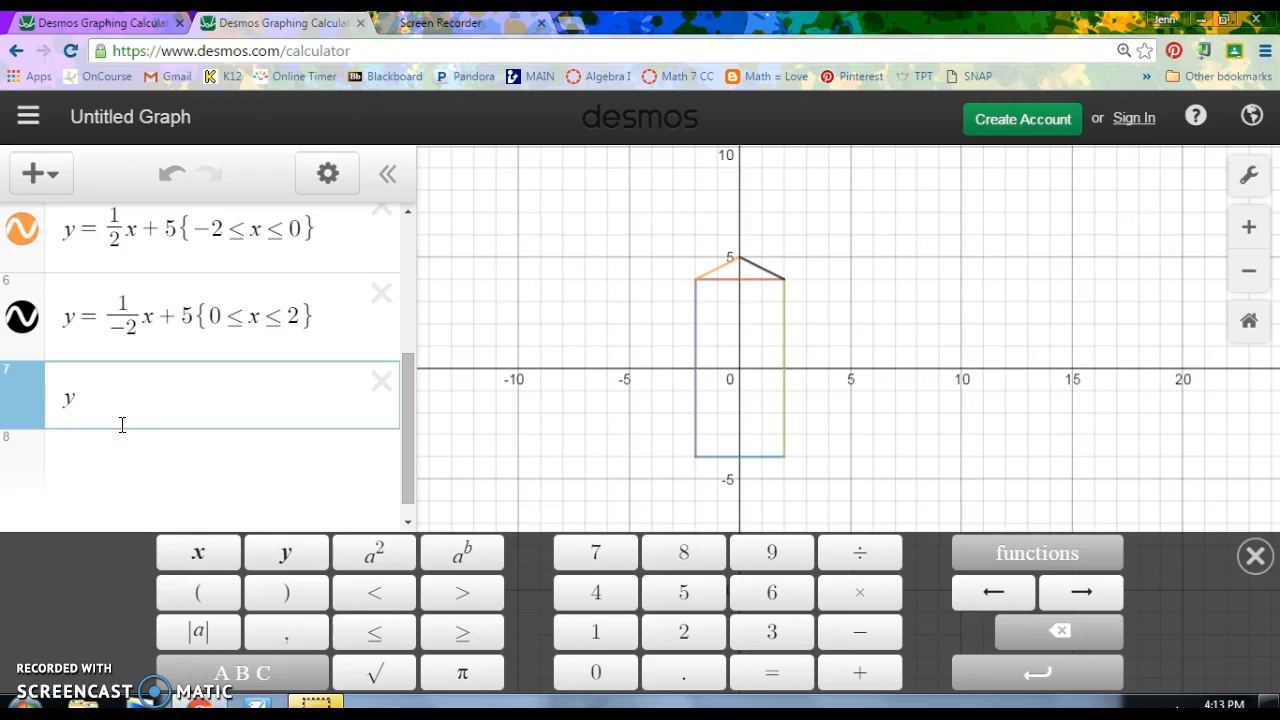
text(y=2)
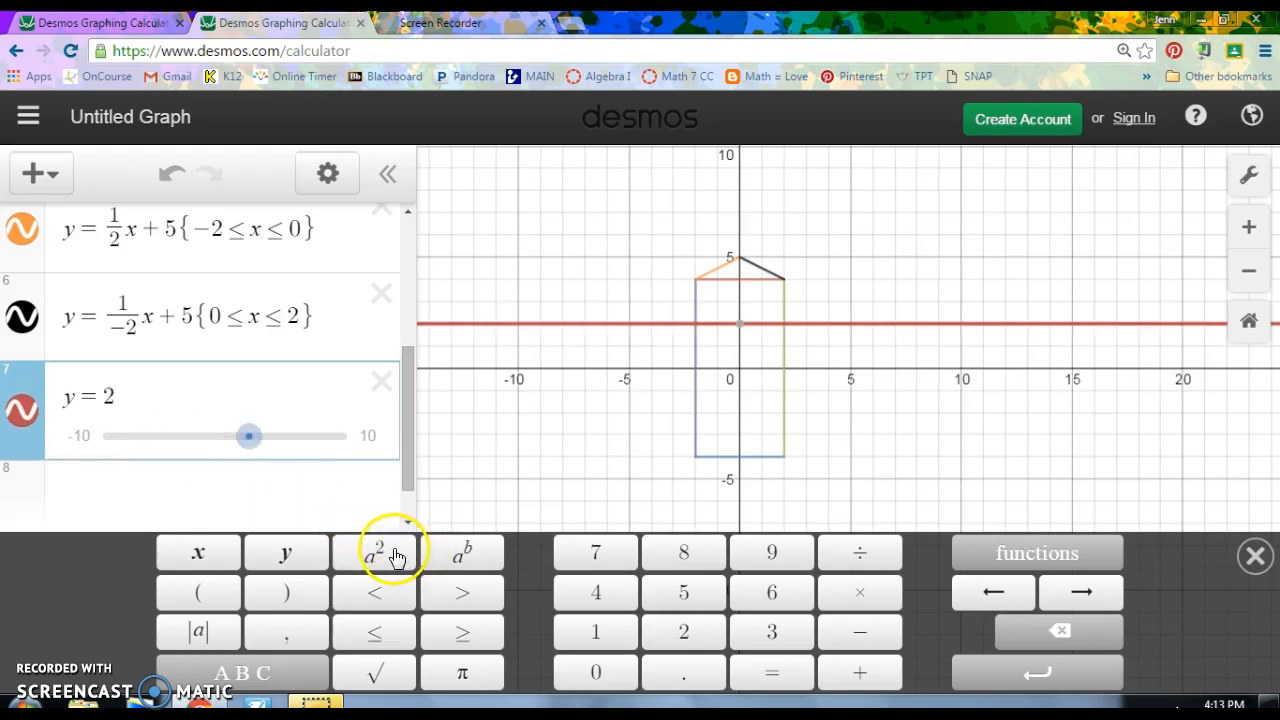
click(457, 563)
text(x)
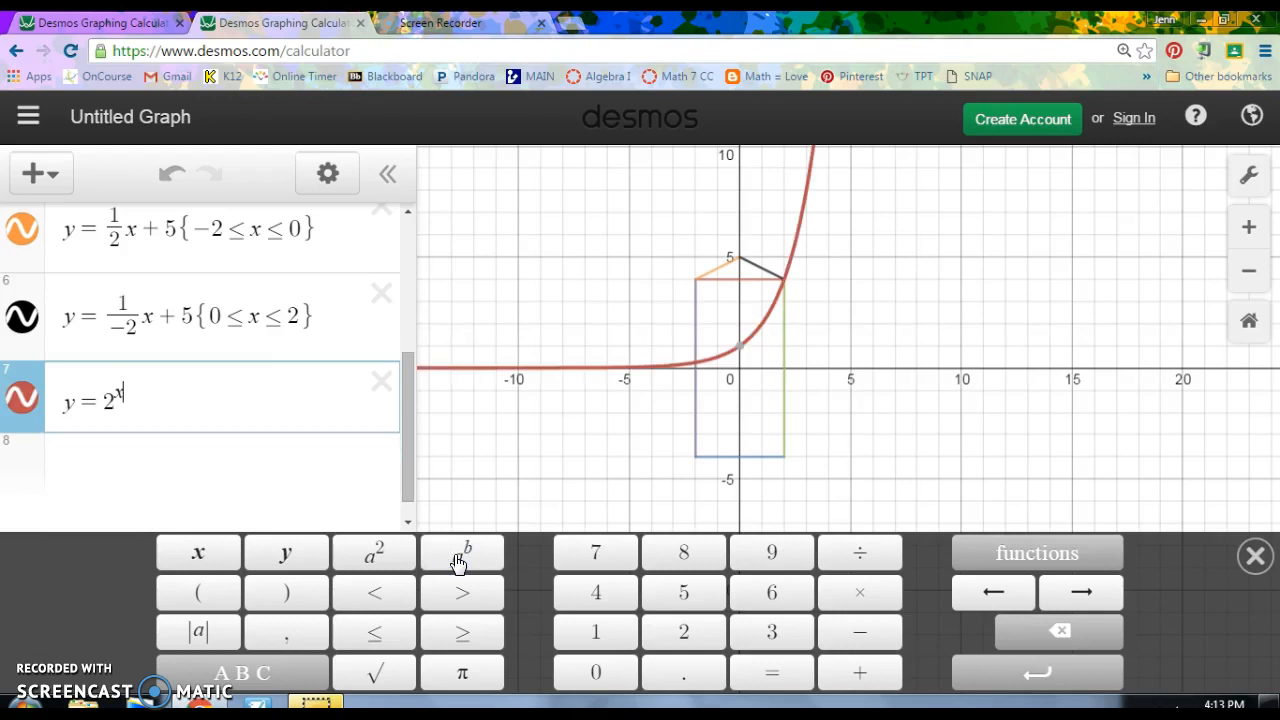
Restrict the seventh expression, y = 2^x, to the domain {2 ≤ x}.
click(217, 401)
click(250, 668)
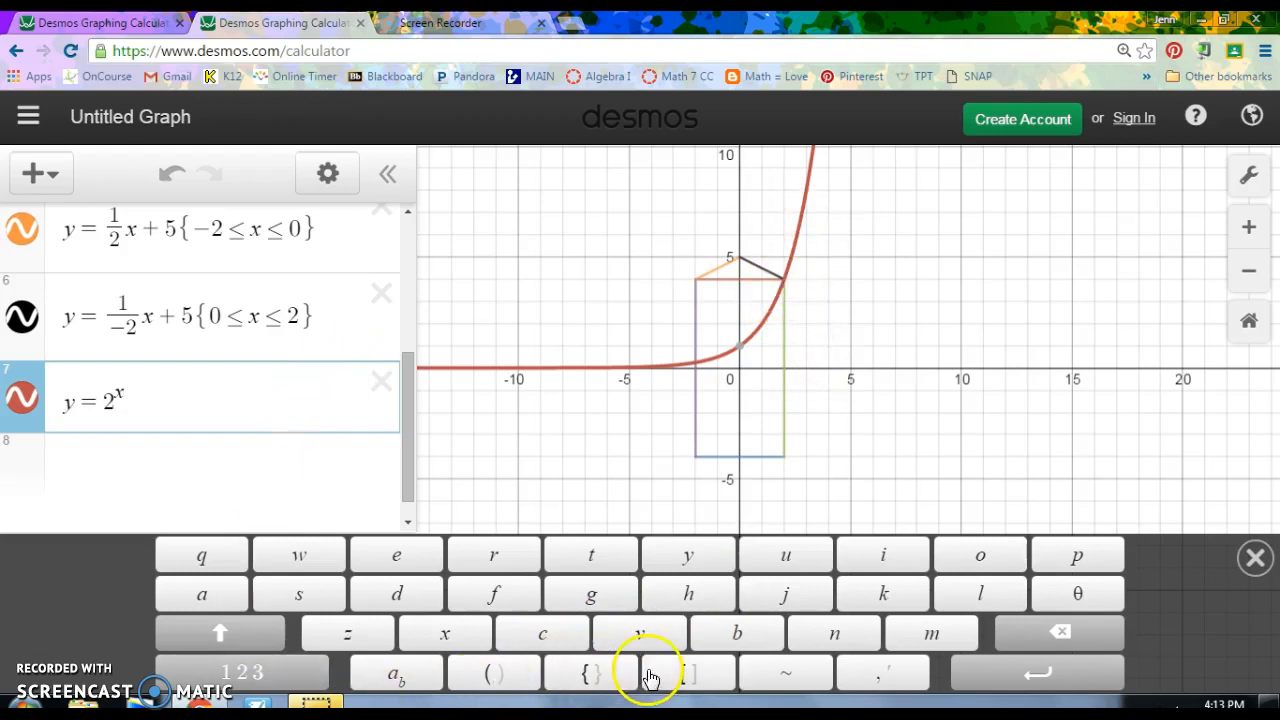
click(566, 672)
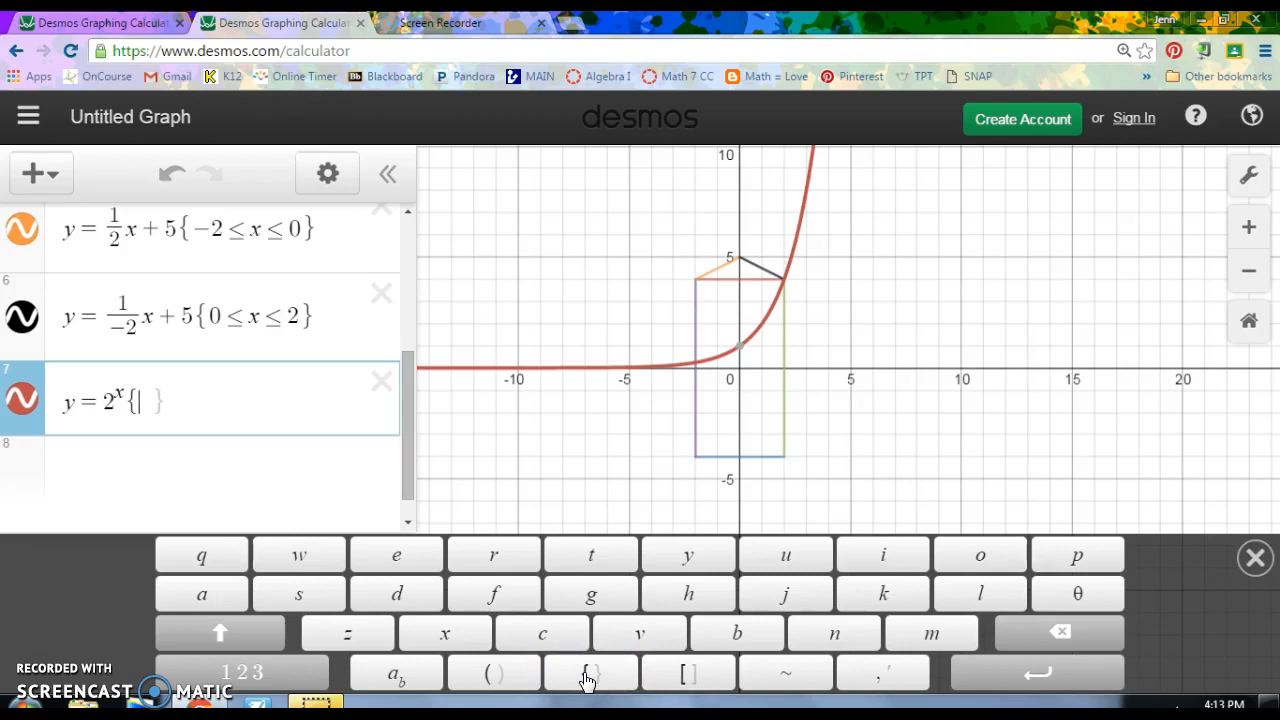
text(2)
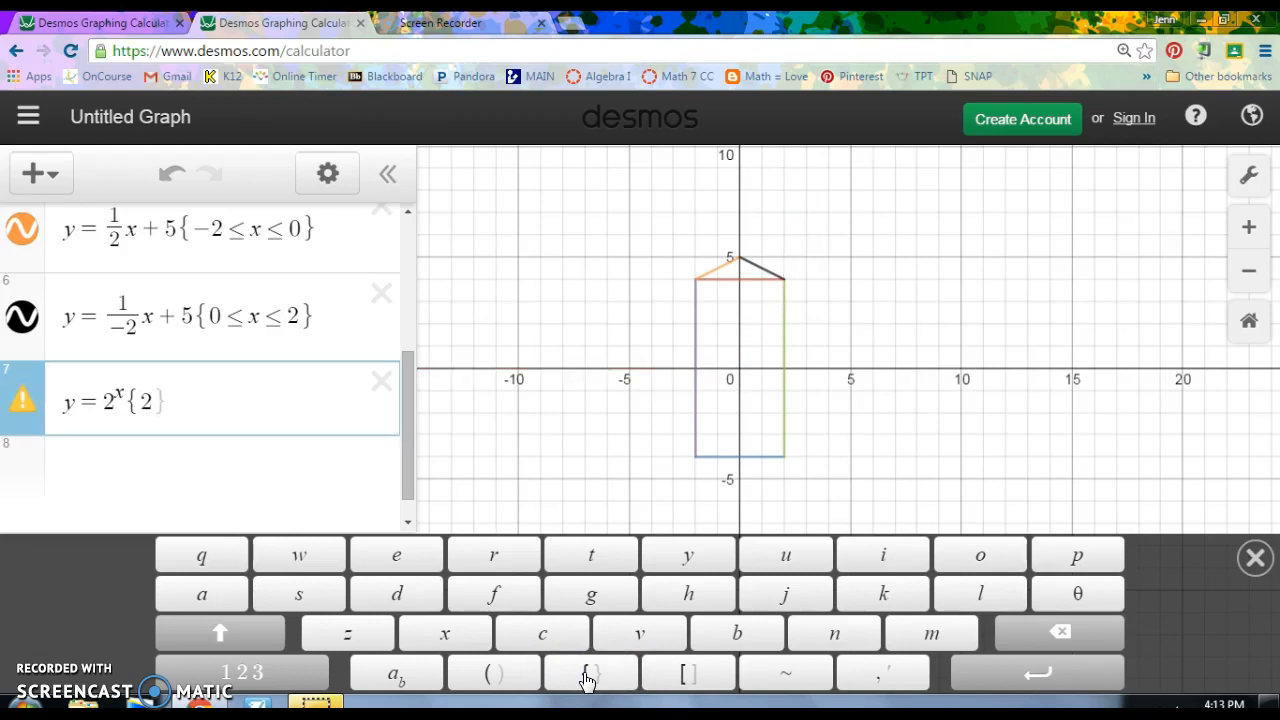
click(318, 672)
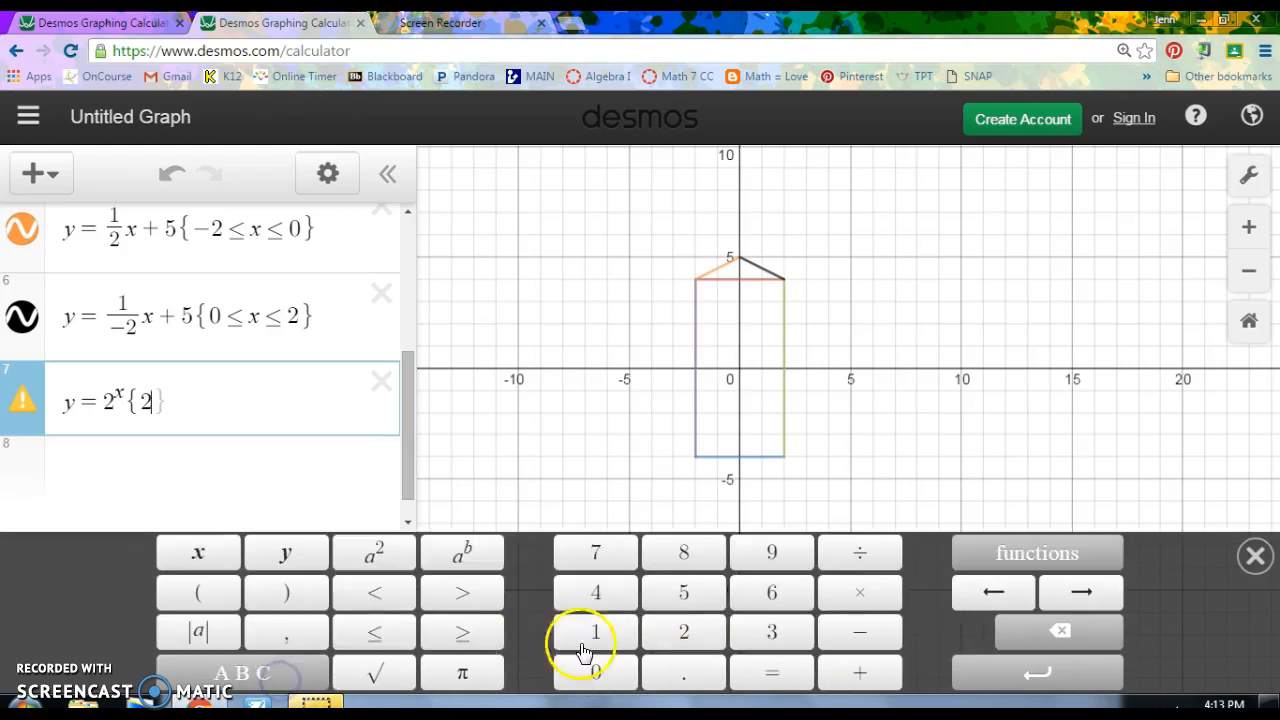
click(378, 634)
text(x)
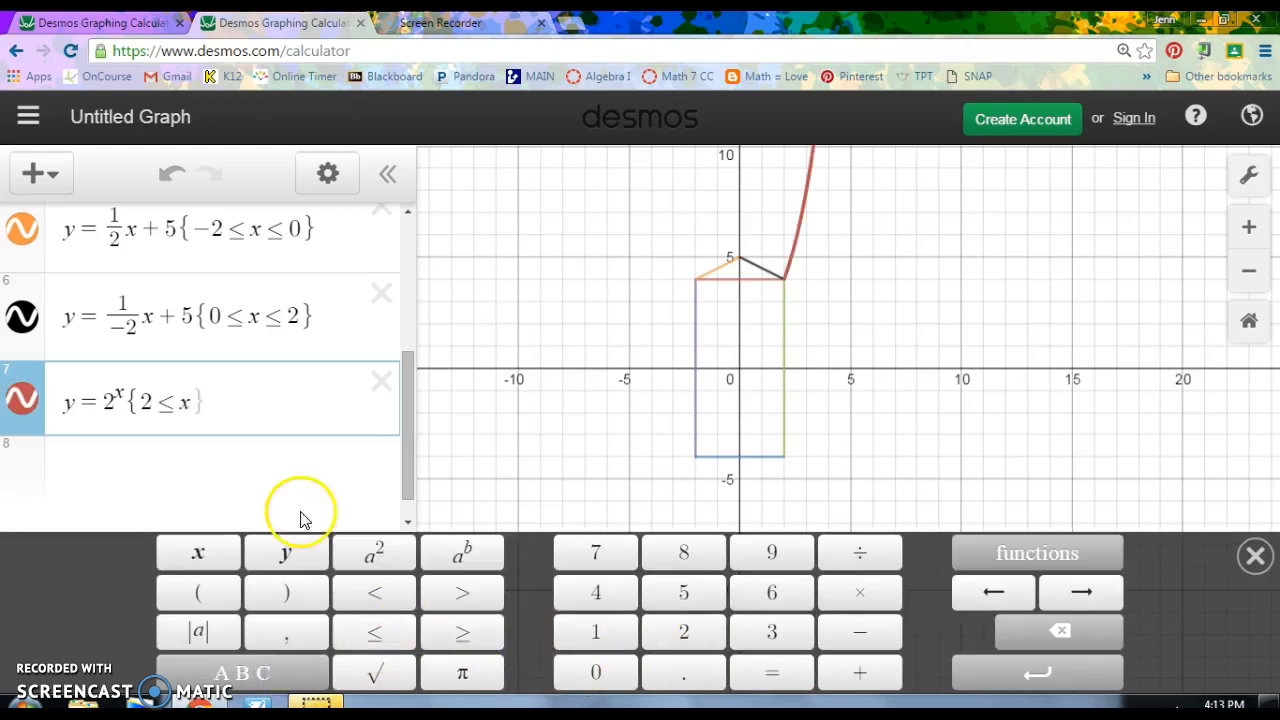
Add a second restriction {y ≤ 8} to the seventh expression, trying 10 as the limit first.
click(247, 410)
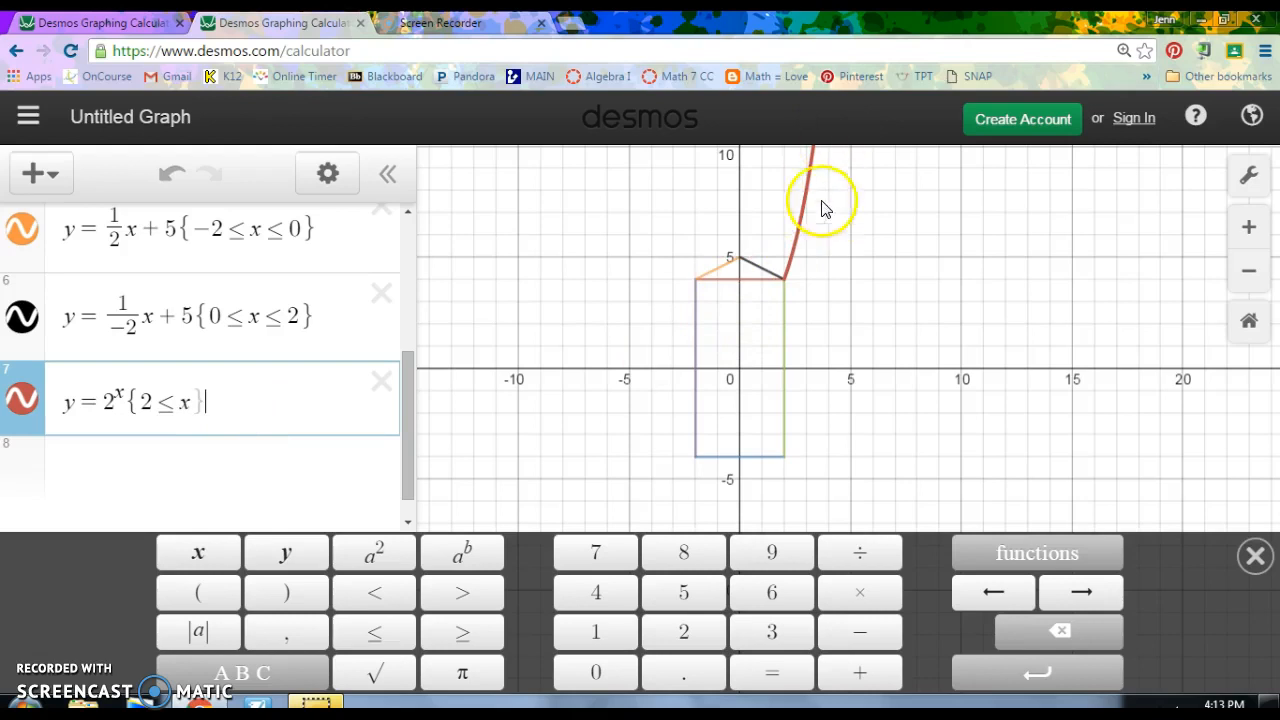
click(243, 672)
click(592, 676)
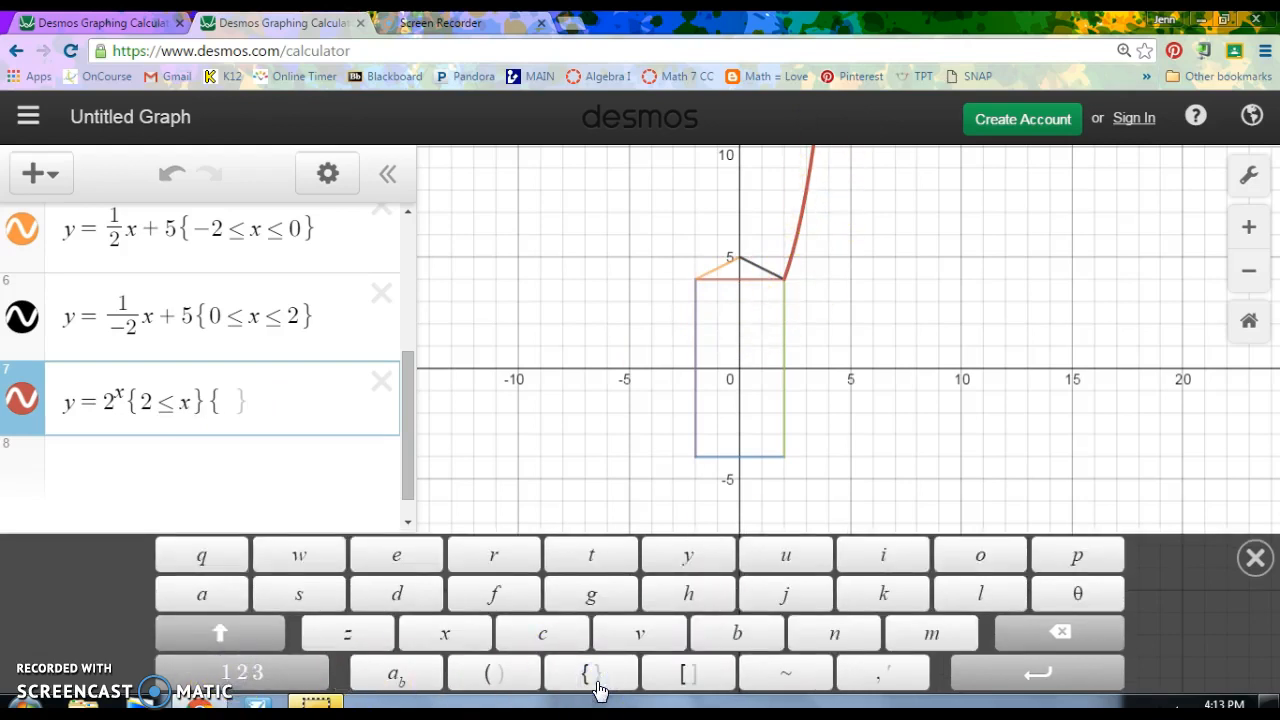
text(y)
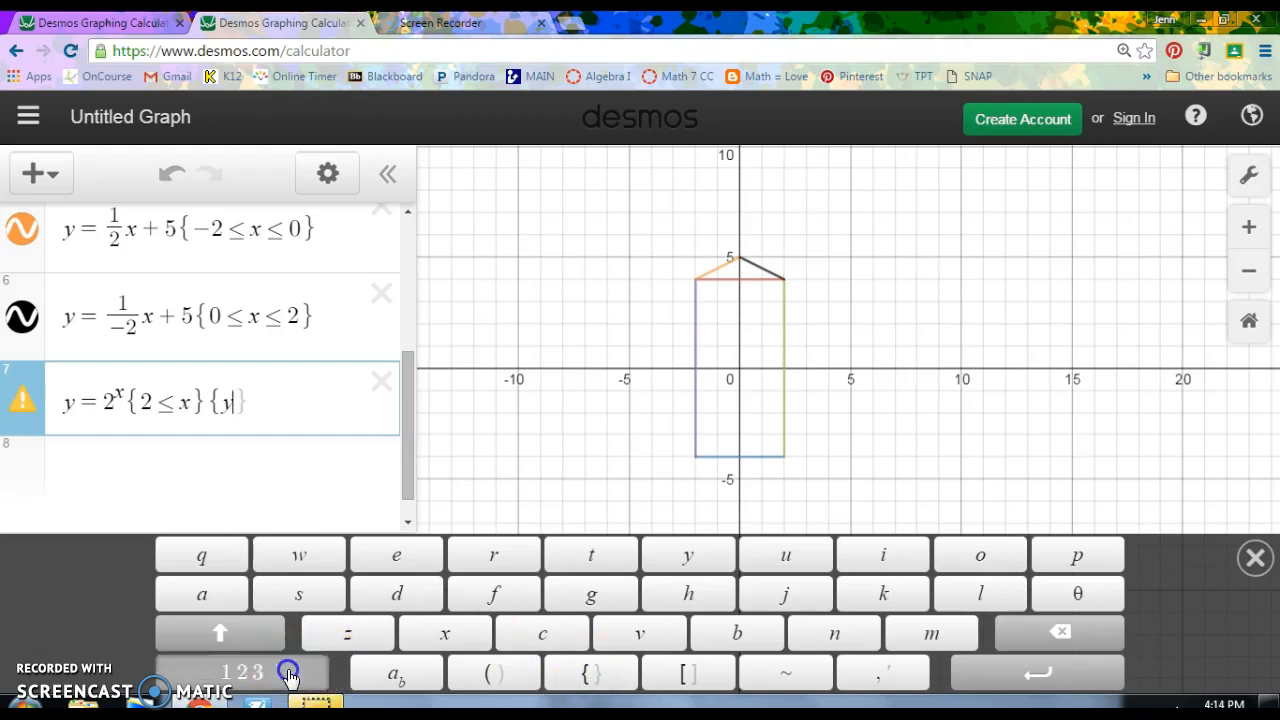
click(250, 672)
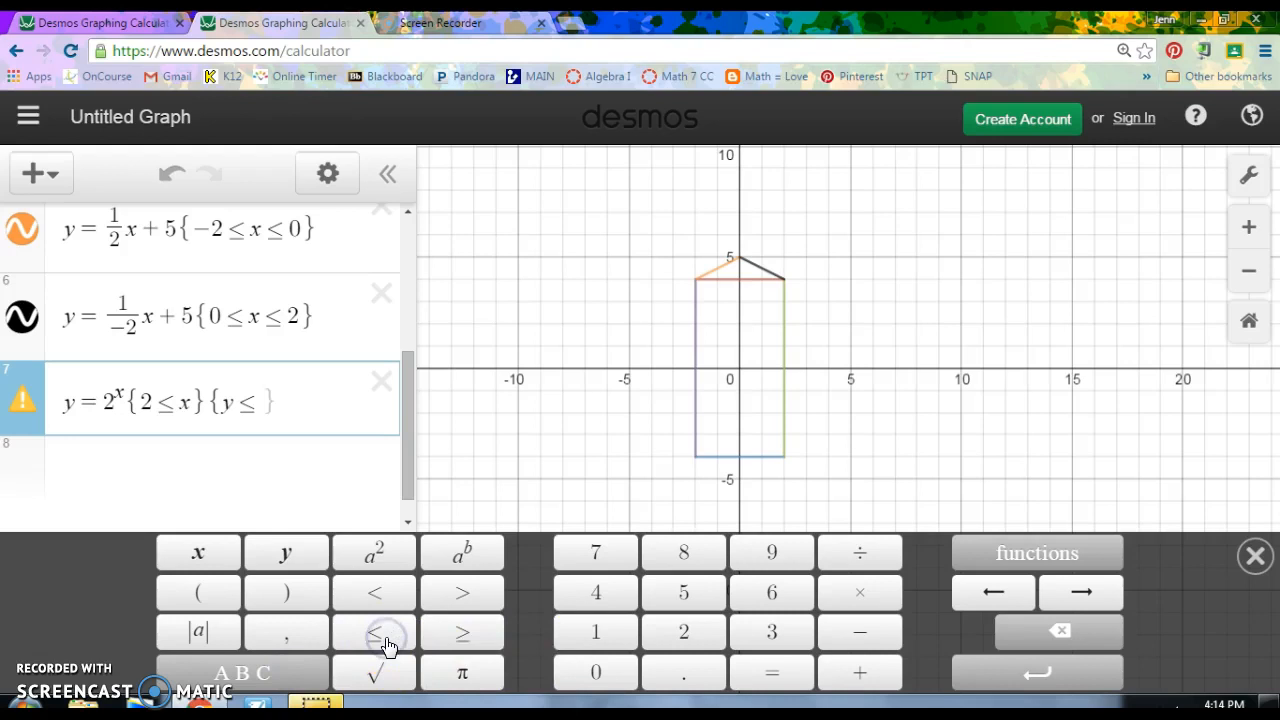
text(10)
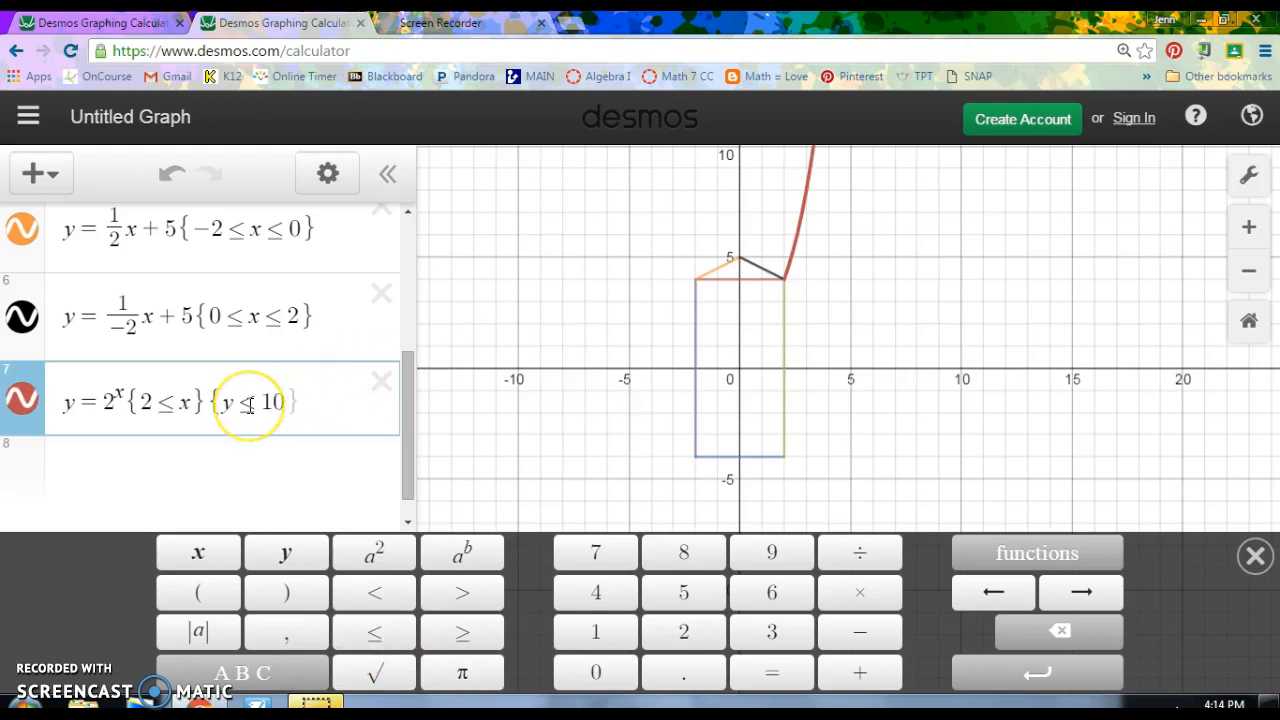
text(8)
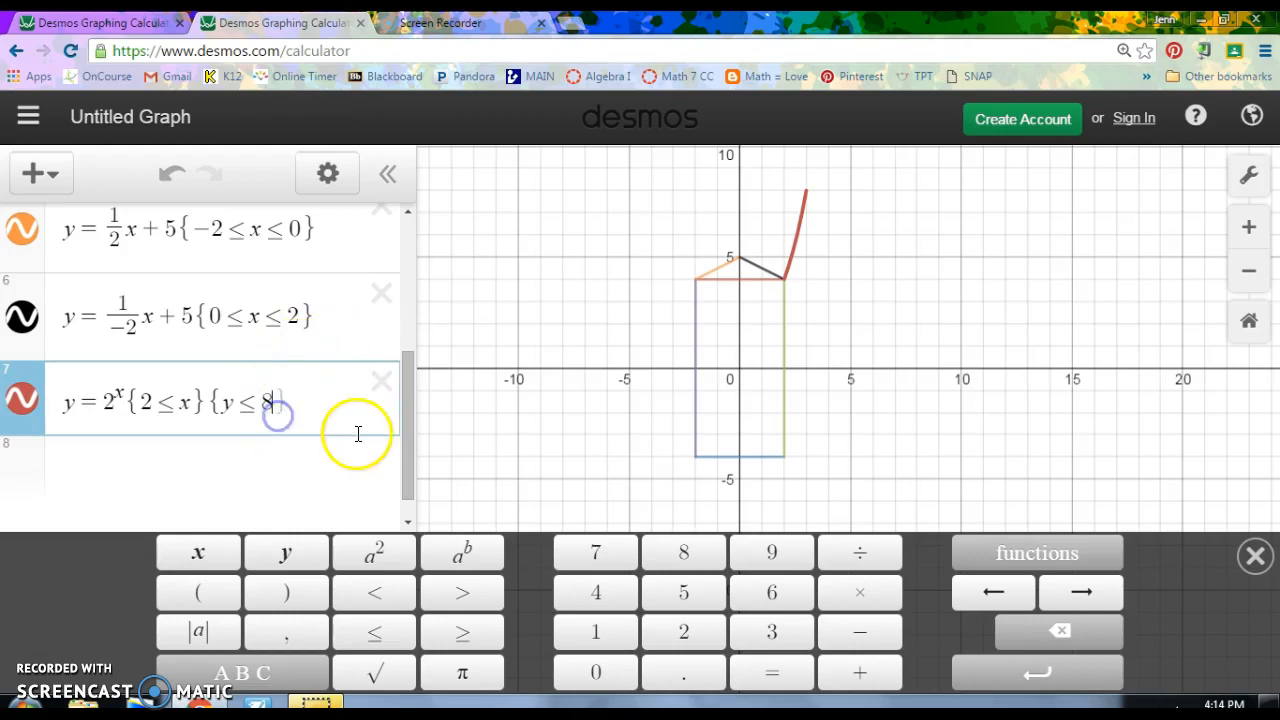
Graph the decaying exponential curve y = .2^x as the eighth expression.
click(133, 459)
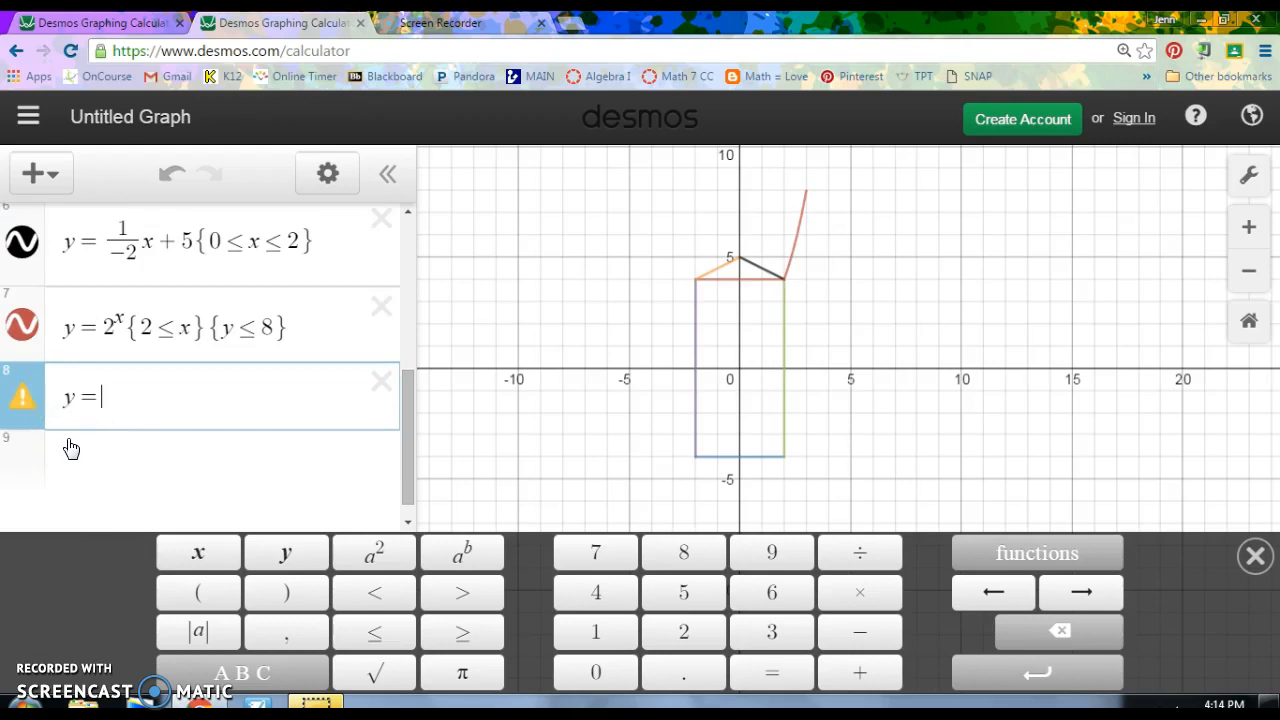
text(y = .2)
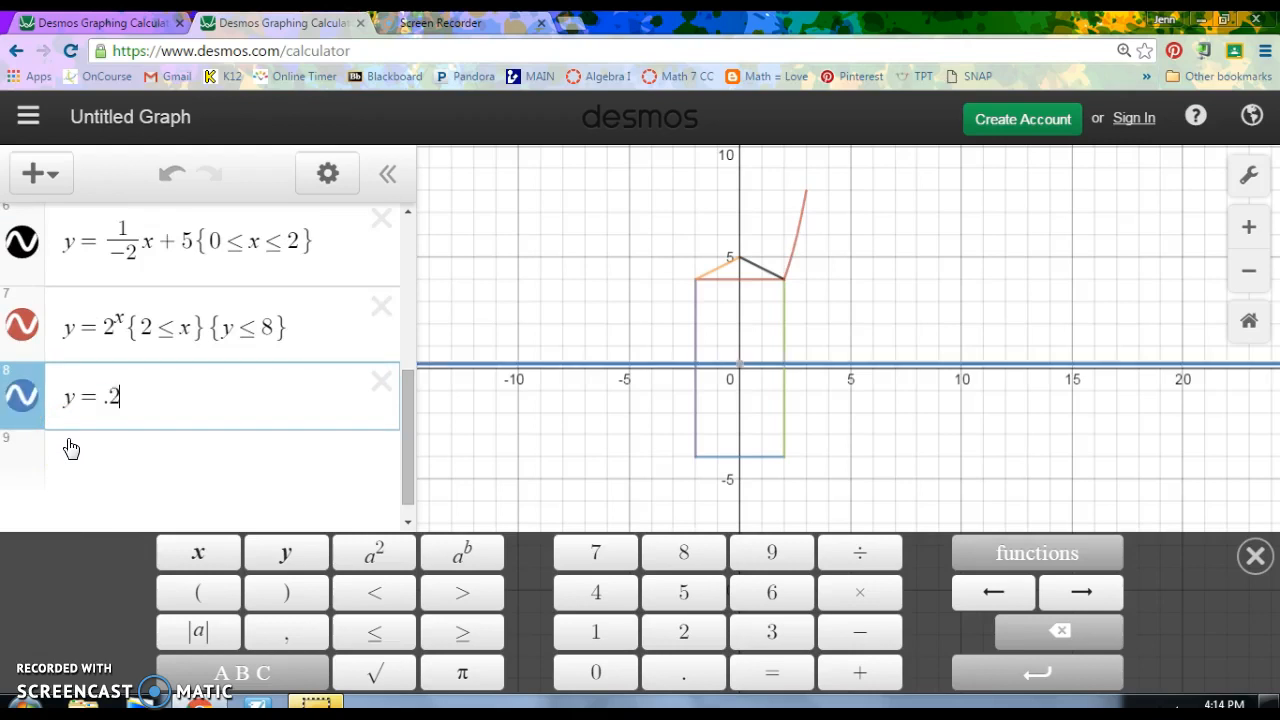
click(462, 553)
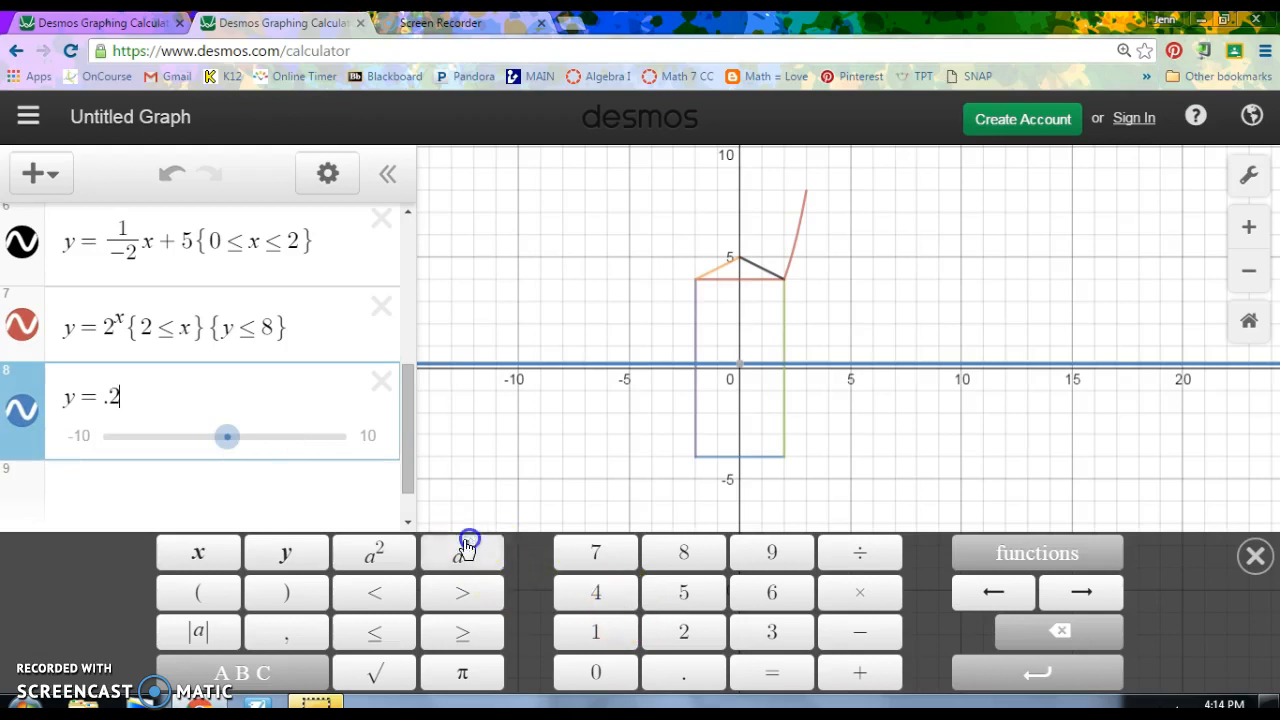
text(x)
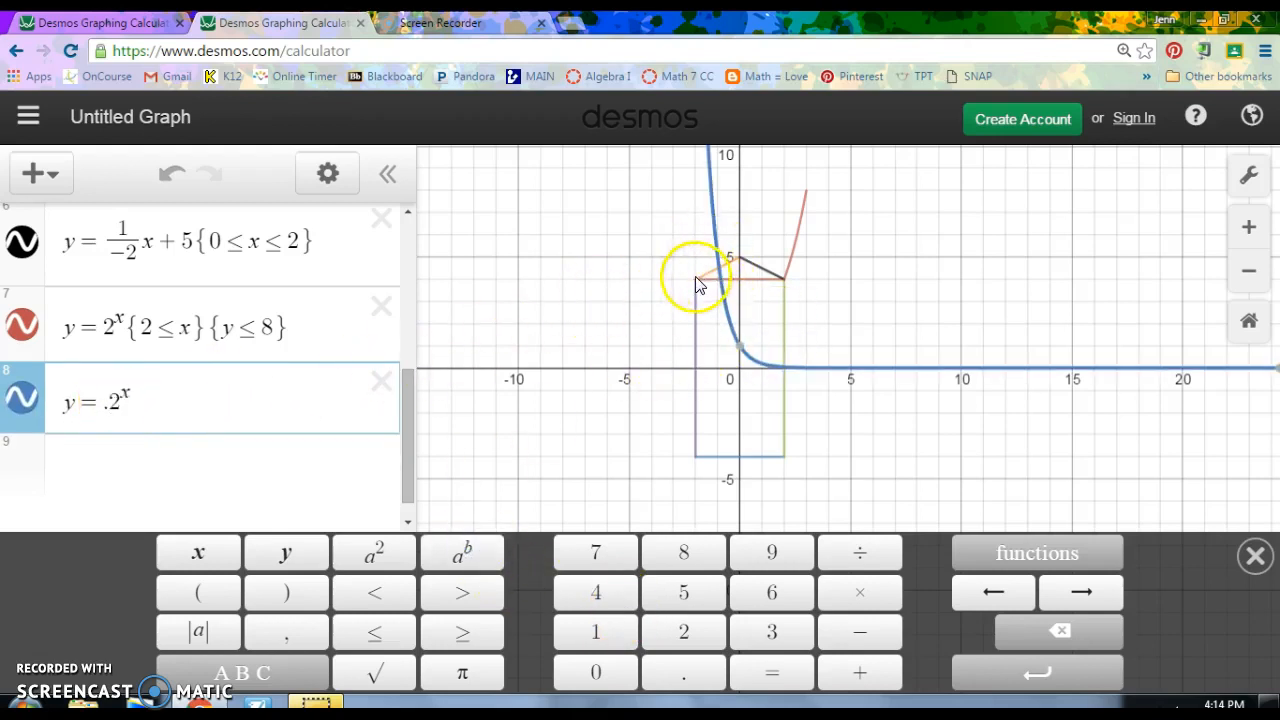
Change the base of the eighth expression's exponential to .5, trying .6 first.
drag(128, 395, 113, 397)
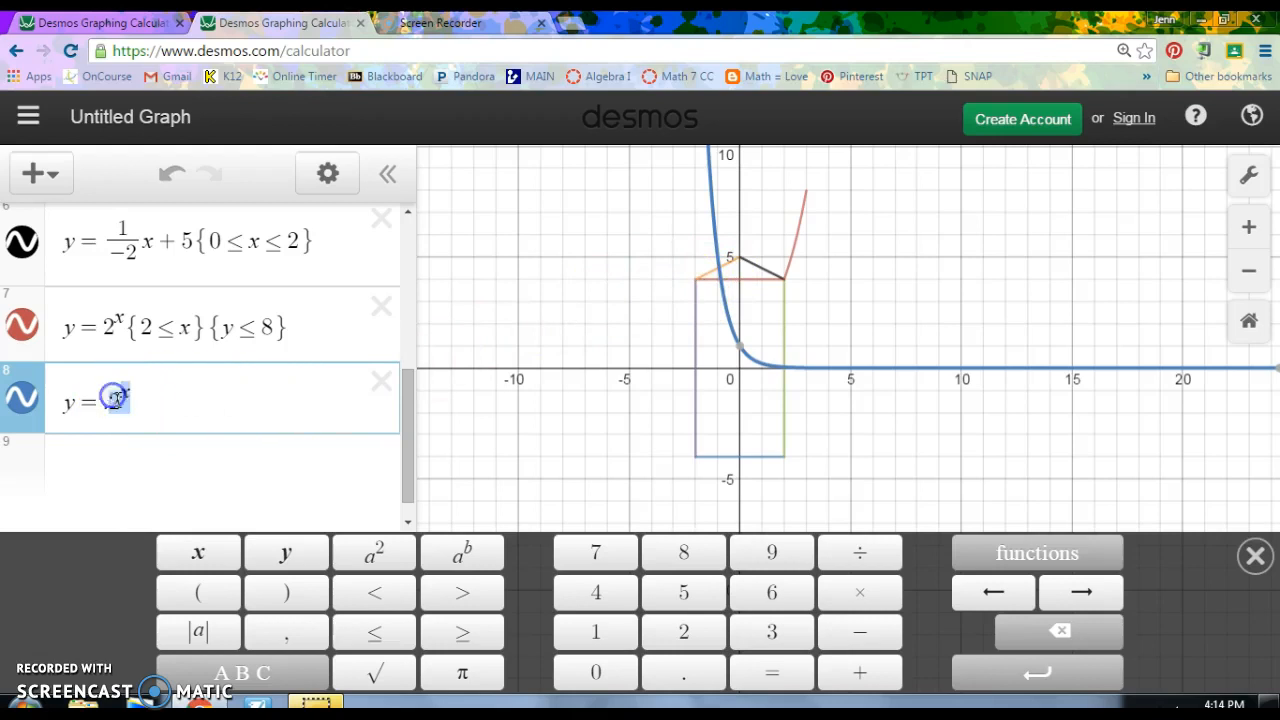
key(BackSpace)
text(6)
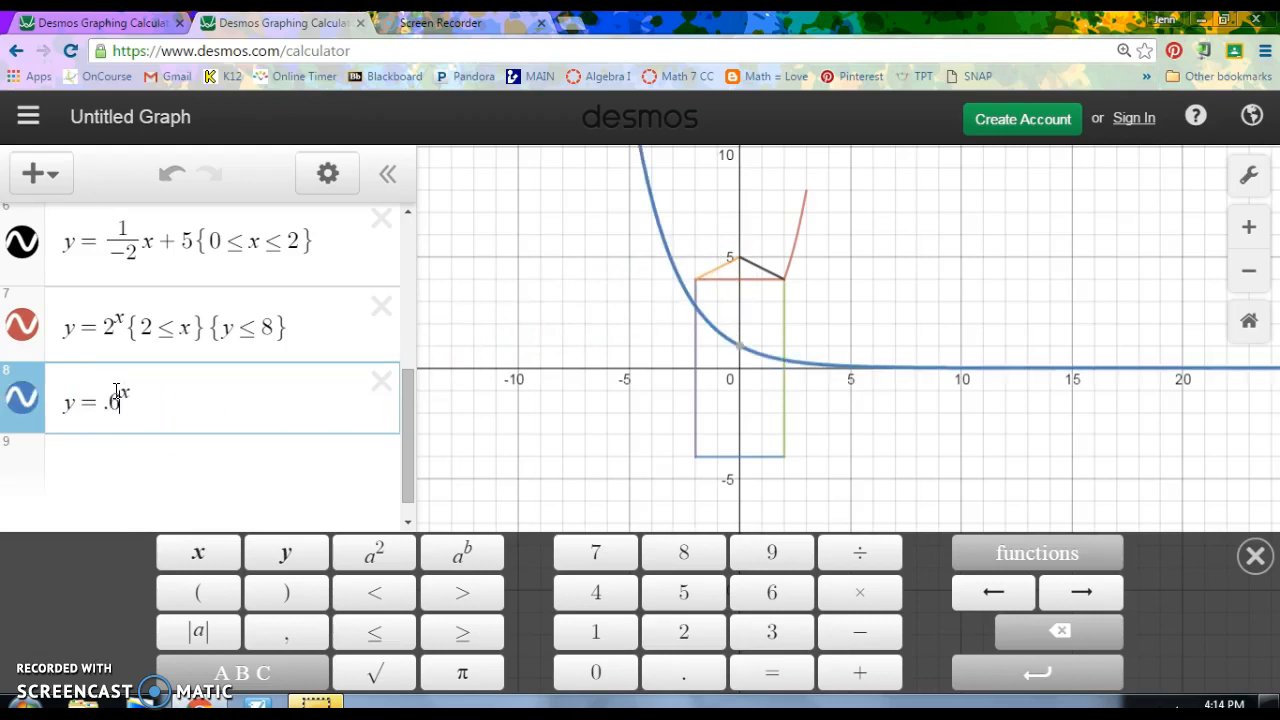
key(BackSpace)
text(5)
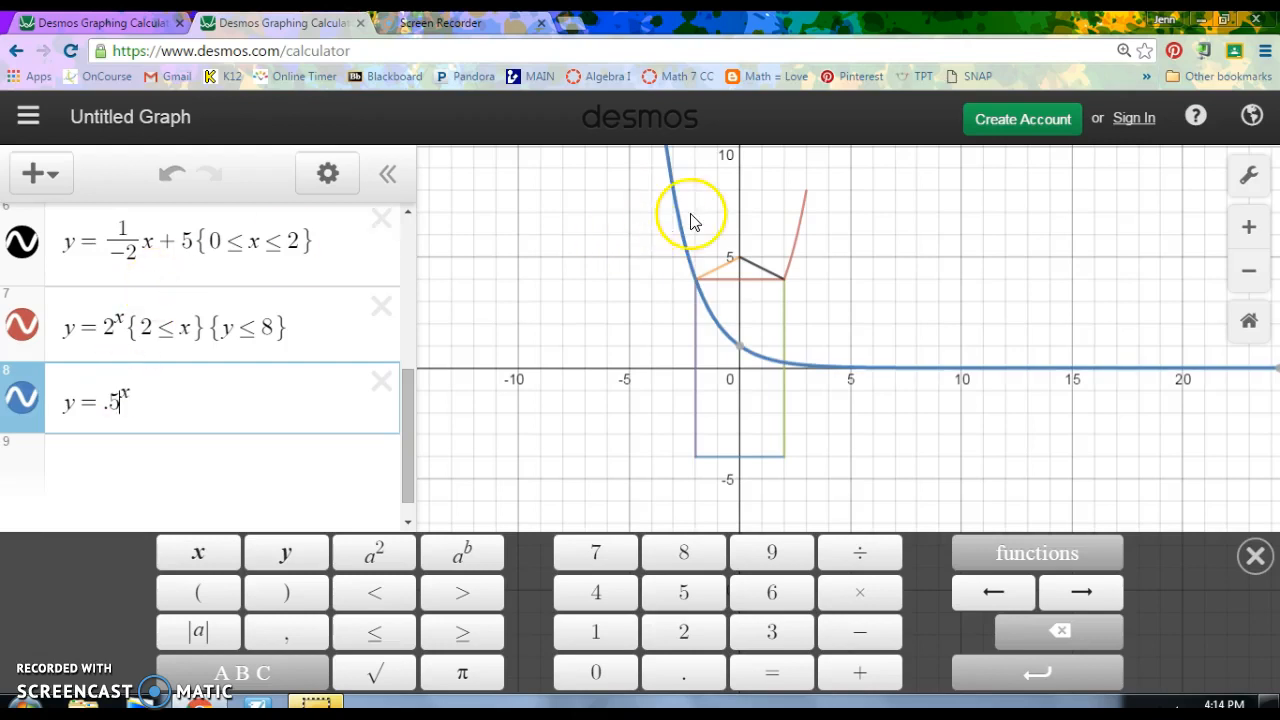
Copy the restrictions {2 ≤ x}{y ≤ 8} from the seventh expression onto the end of the eighth expression.
click(180, 404)
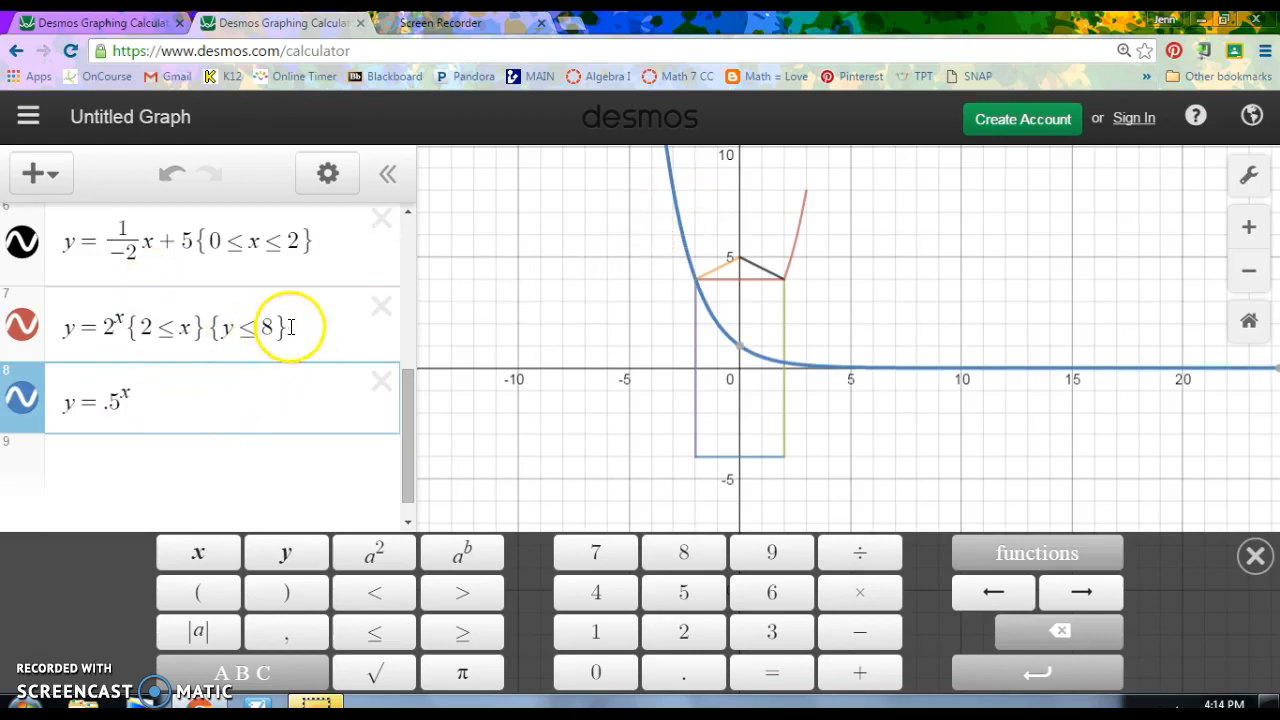
drag(300, 326, 142, 318)
key(ctrl+c)
click(189, 435)
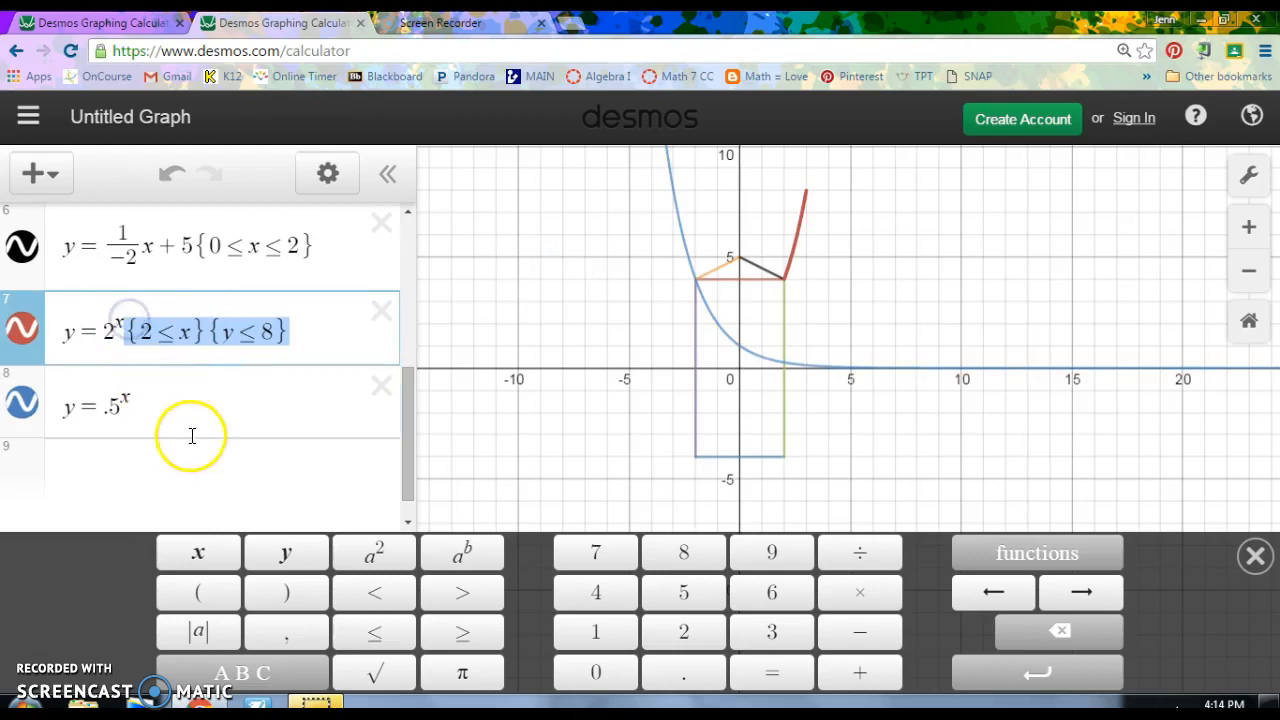
key(ctrl+v)
Change the eighth expression's domain restriction to {−8 ≤ x}, trying −2 as the bound first.
click(155, 397)
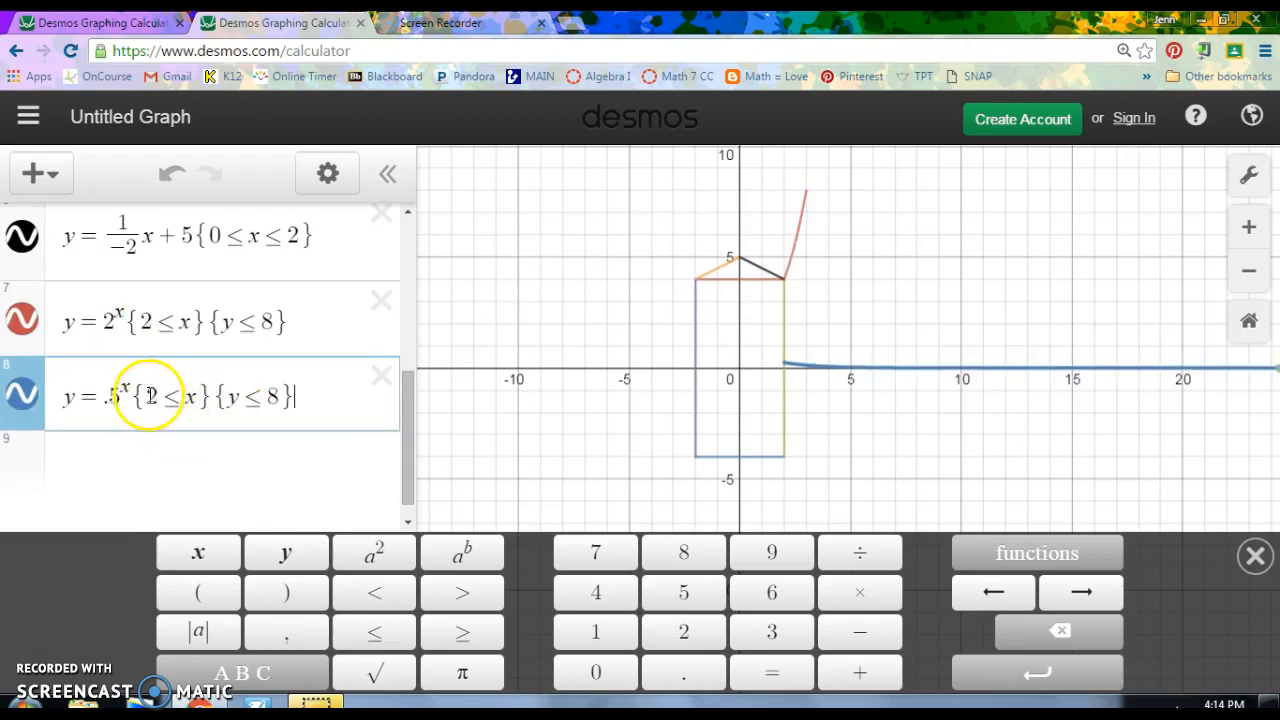
text(-)
click(272, 398)
click(285, 396)
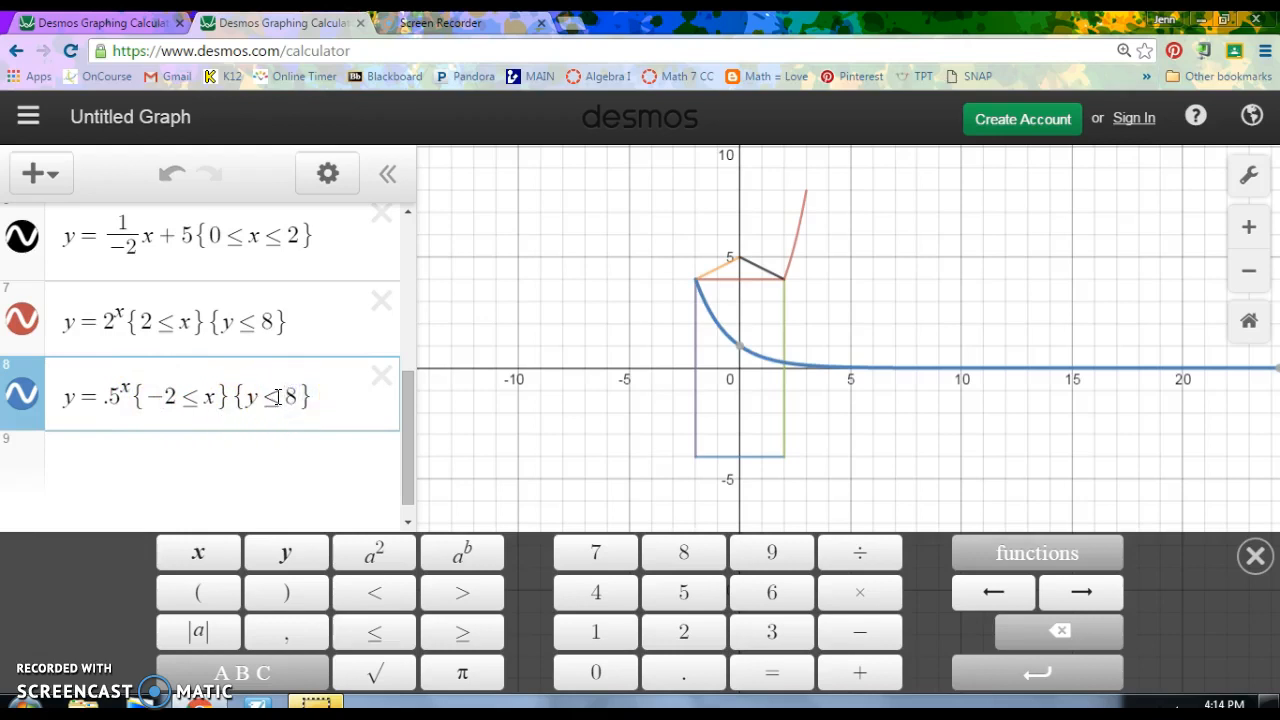
click(176, 397)
key(BackSpace)
text(8)
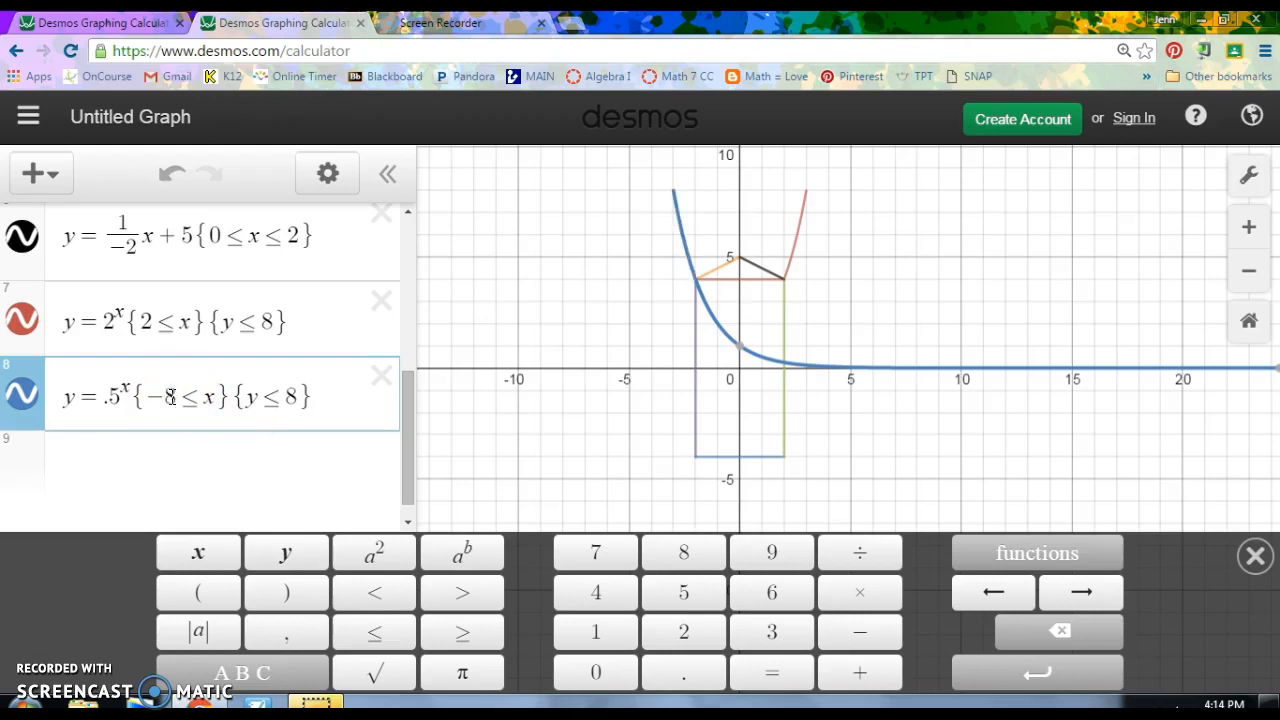
Try y ≤ 4 and y ≤ 2 as the eighth expression's range restriction.
click(288, 397)
double_click(291, 397)
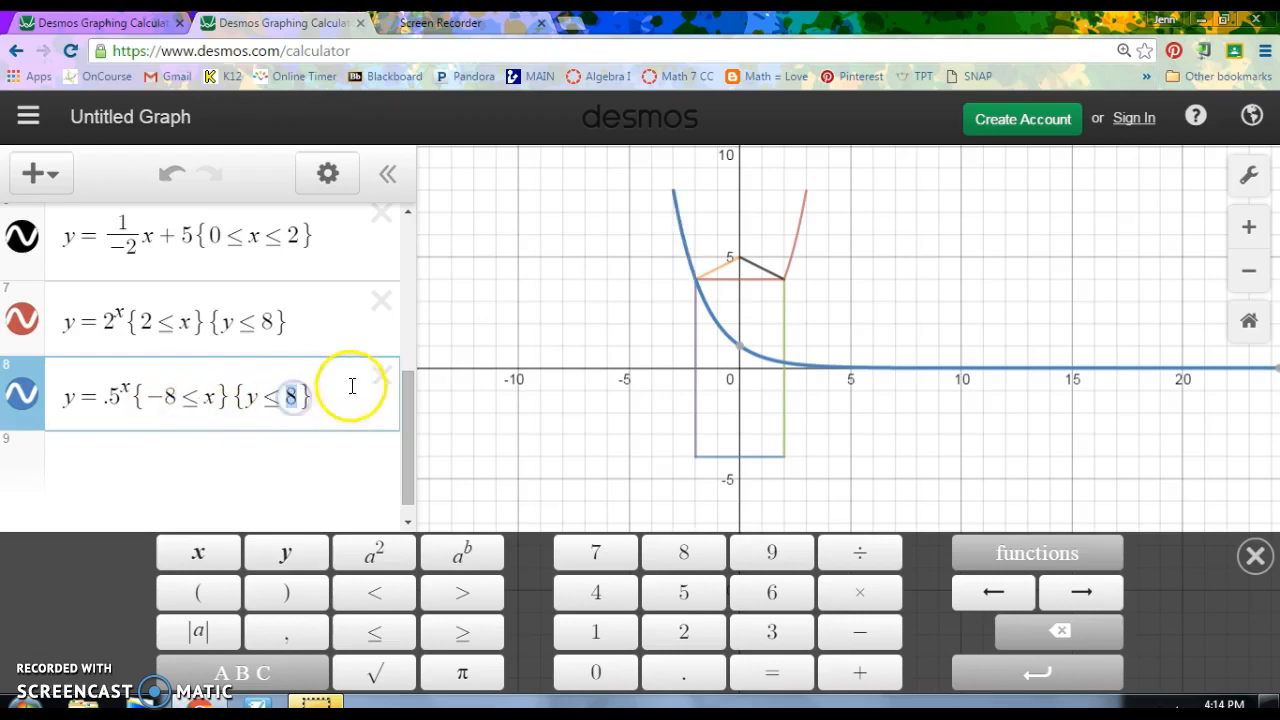
drag(697, 285, 686, 278)
click(288, 533)
click(292, 406)
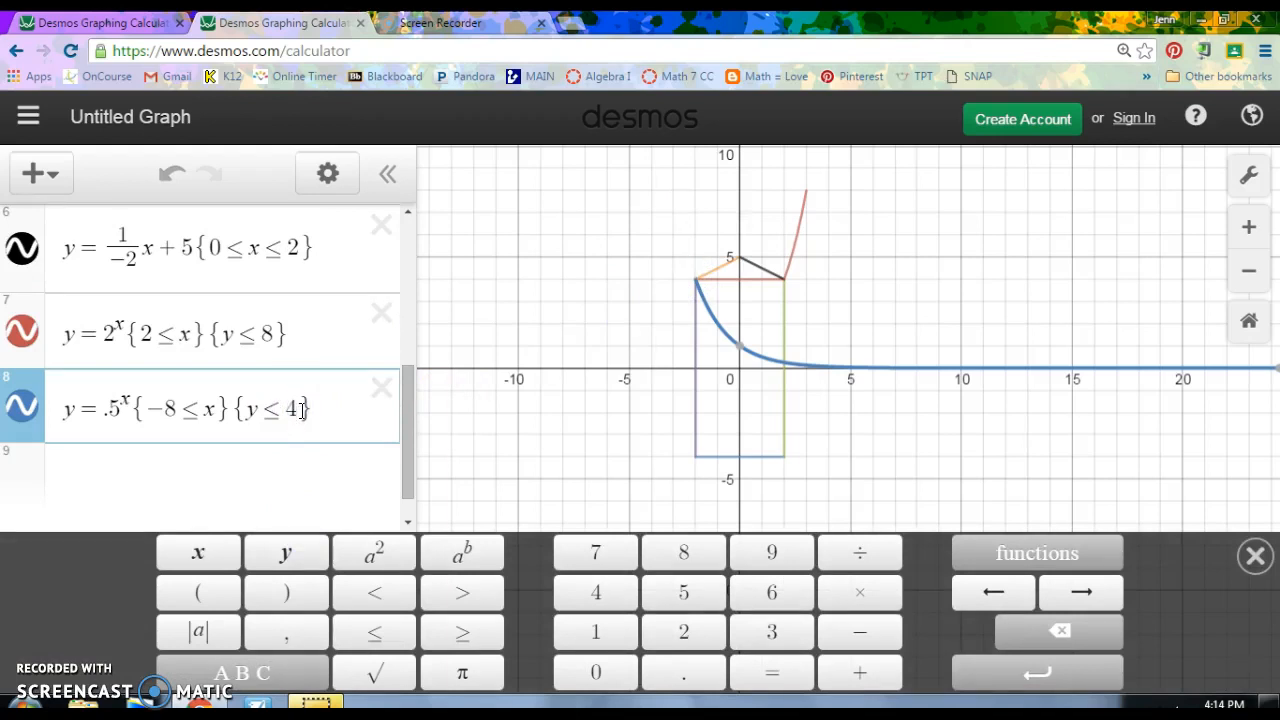
key(BackSpace)
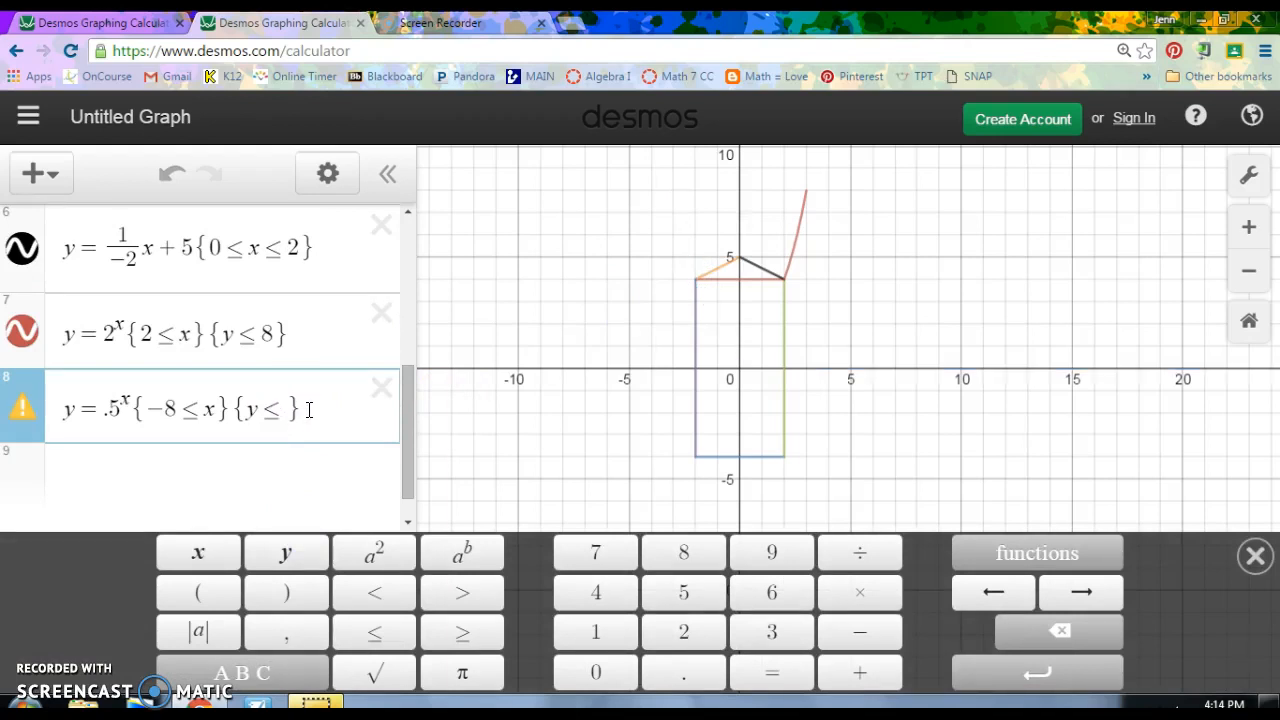
text(2)
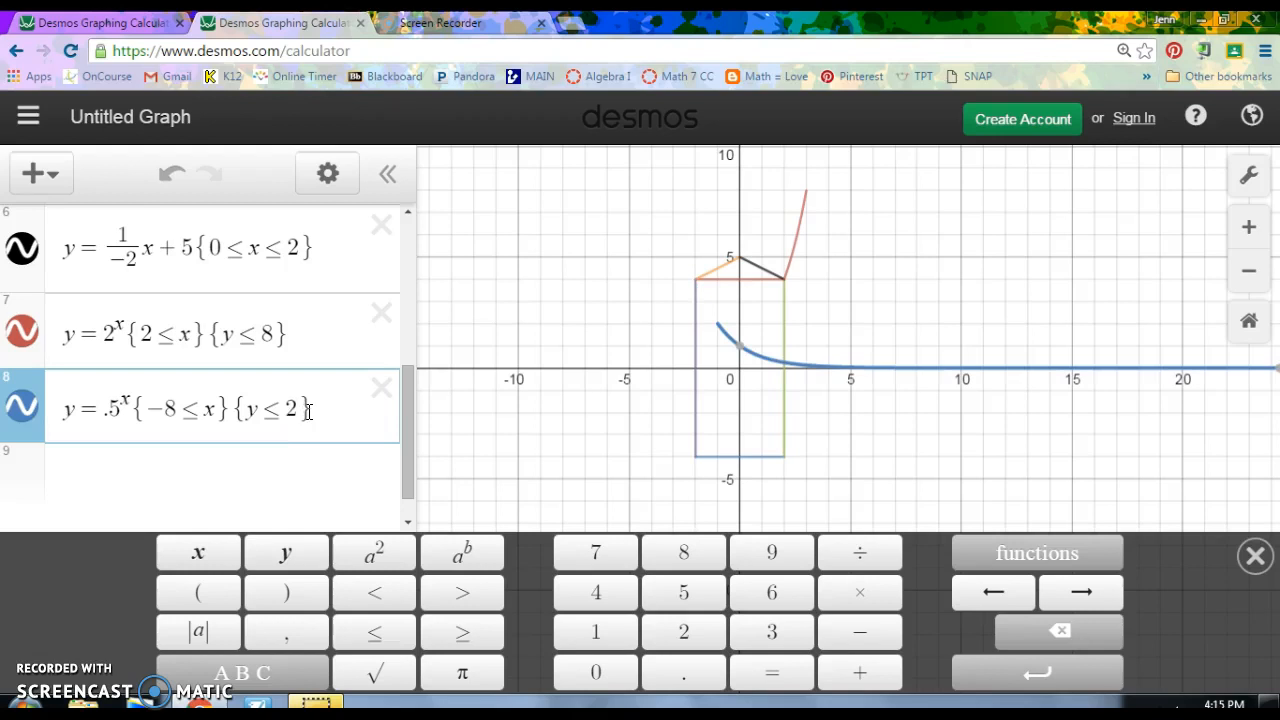
Reverse the eighth expression's range restriction to {y ≥ 4}, trying 2 as the limit first.
key(BackSpace)
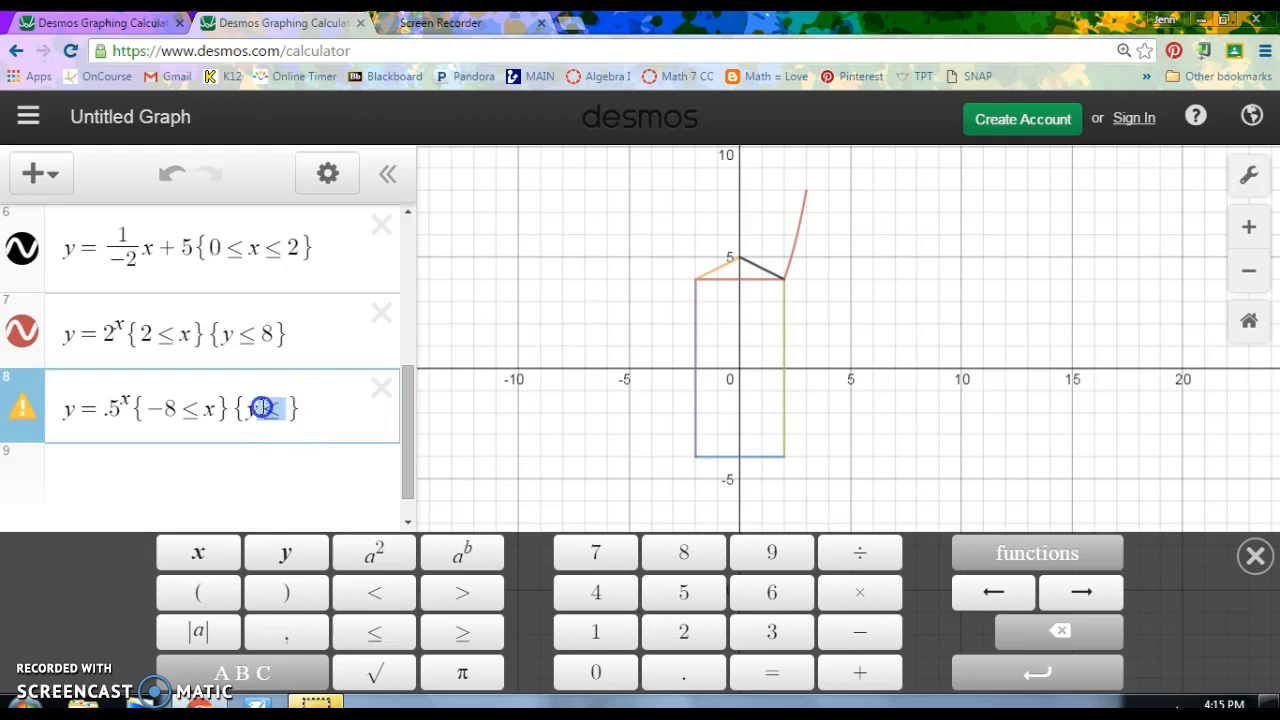
click(478, 630)
text(2)
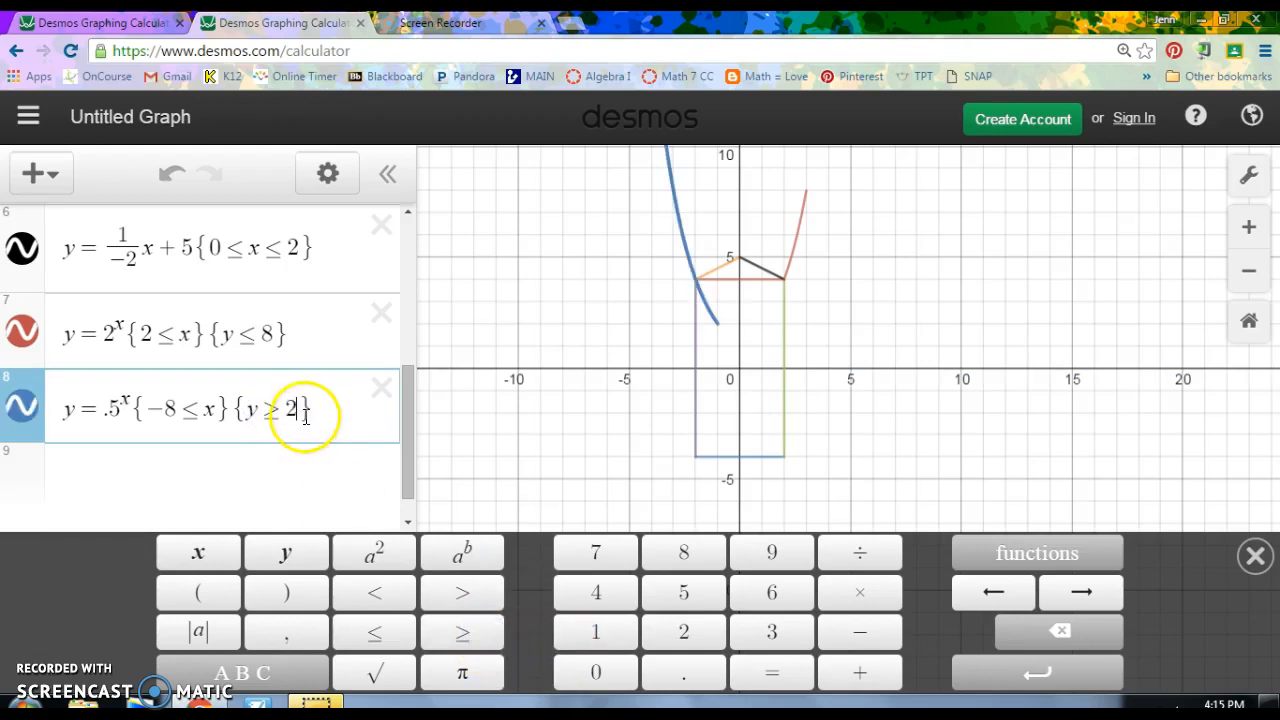
key(BackSpace)
text(4)
Add an upper bound of 10 to the eighth expression's range restriction so it reads {10 ≥ y ≥ 4}.
scroll(620, 245, down, 3)
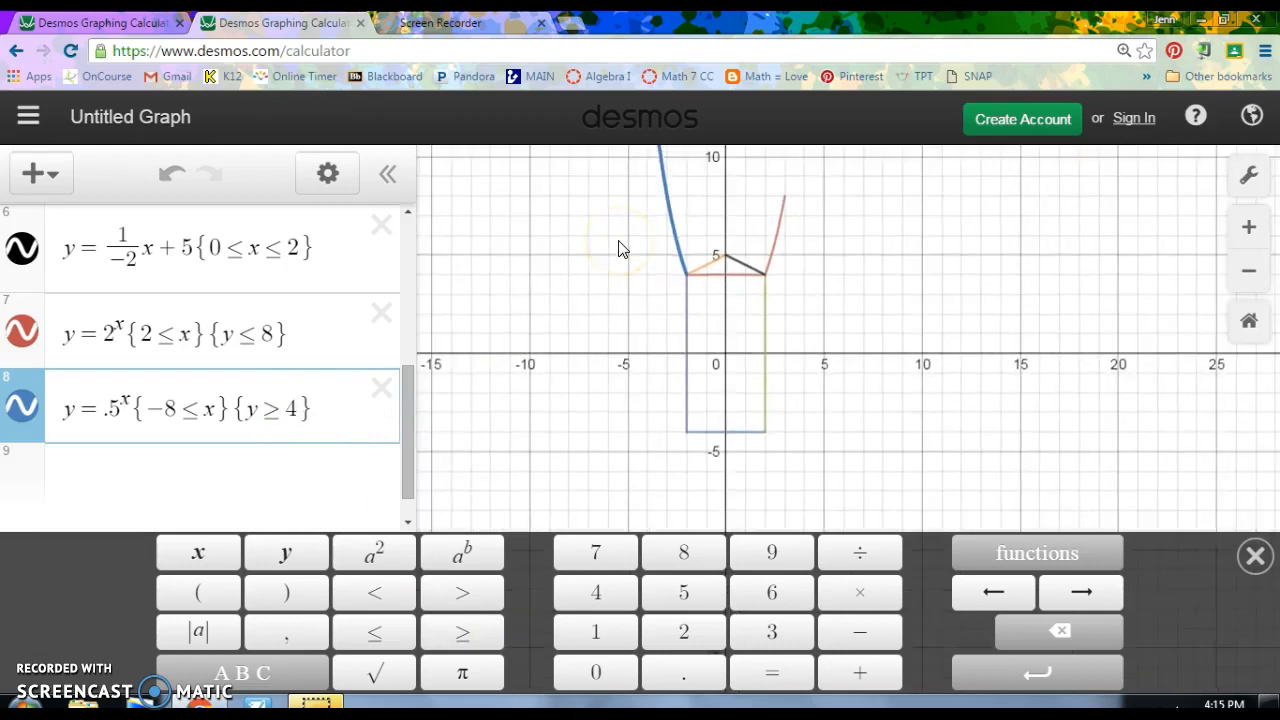
click(618, 248)
click(242, 513)
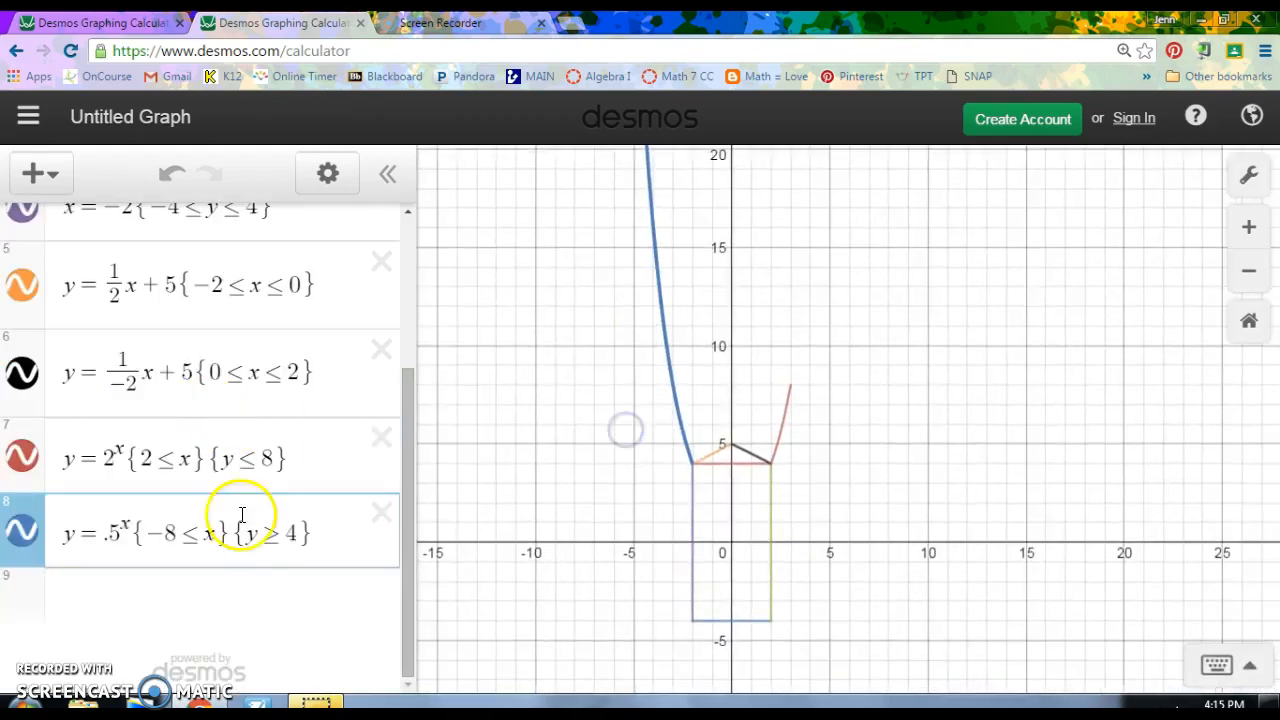
click(249, 533)
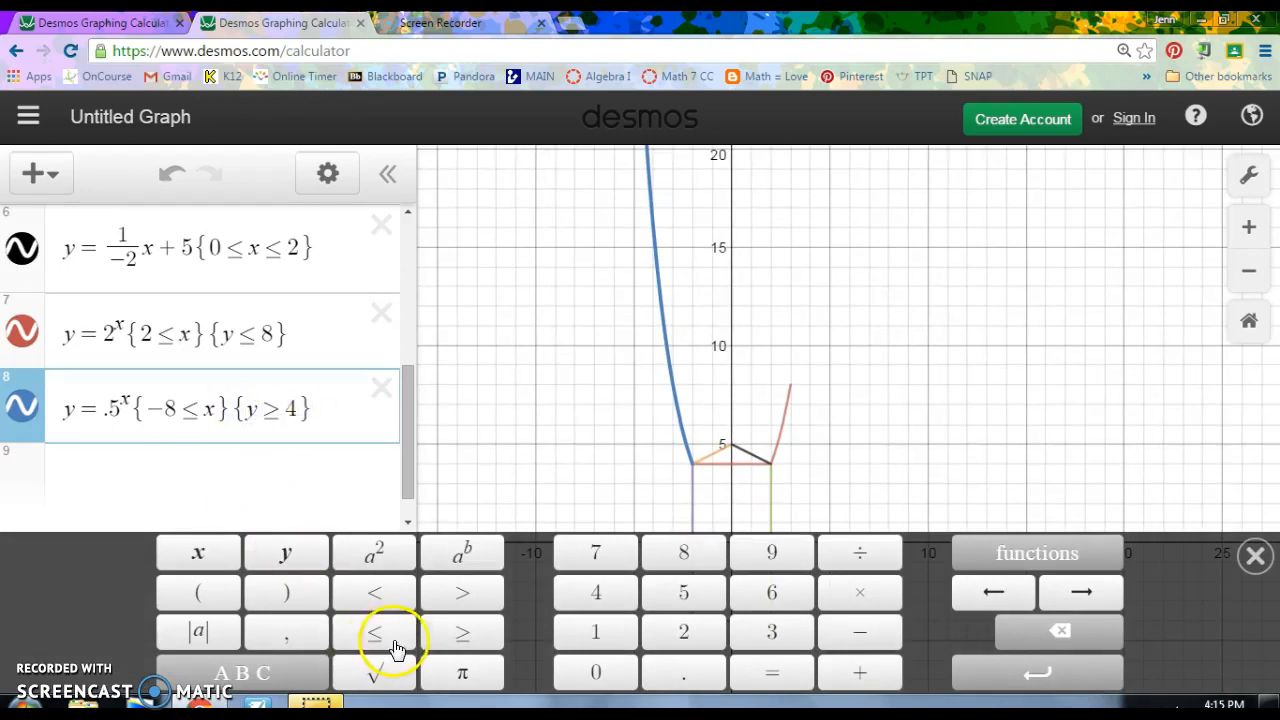
click(457, 636)
click(245, 412)
text(10 ≥)
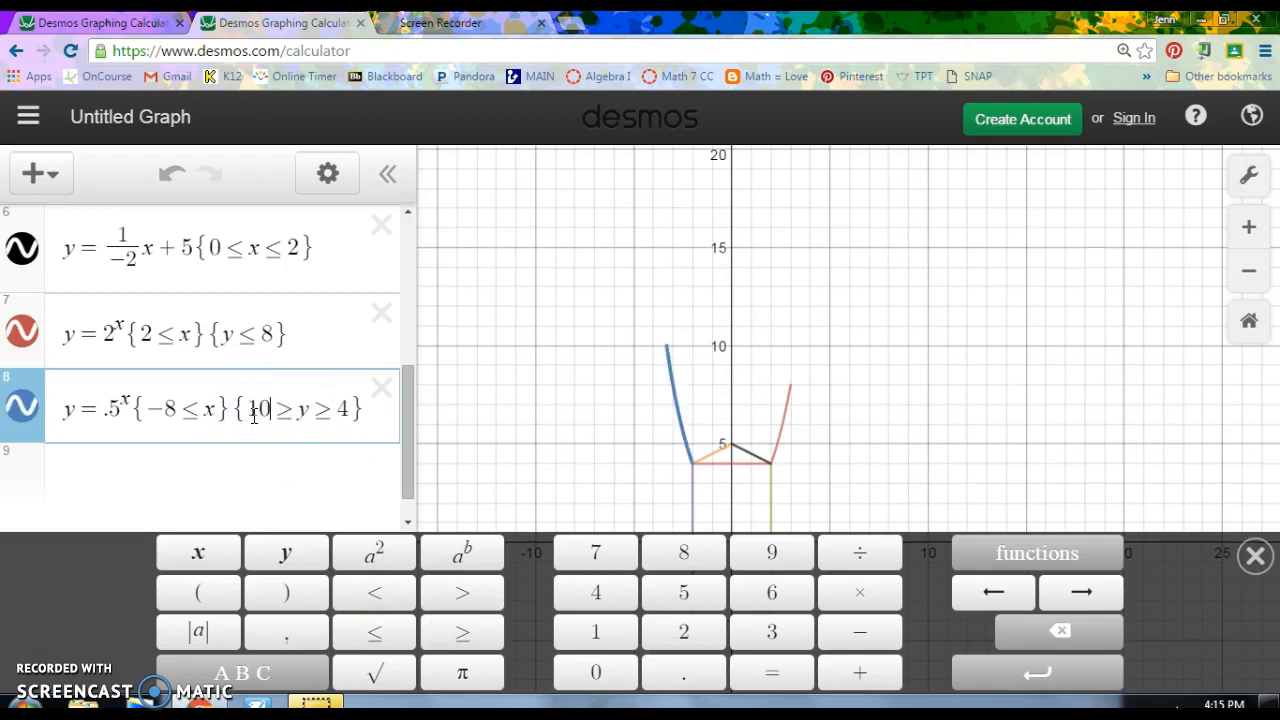
Set the upper bound of the eighth expression's range restriction to 8, matching the seventh expression's limit.
click(790, 388)
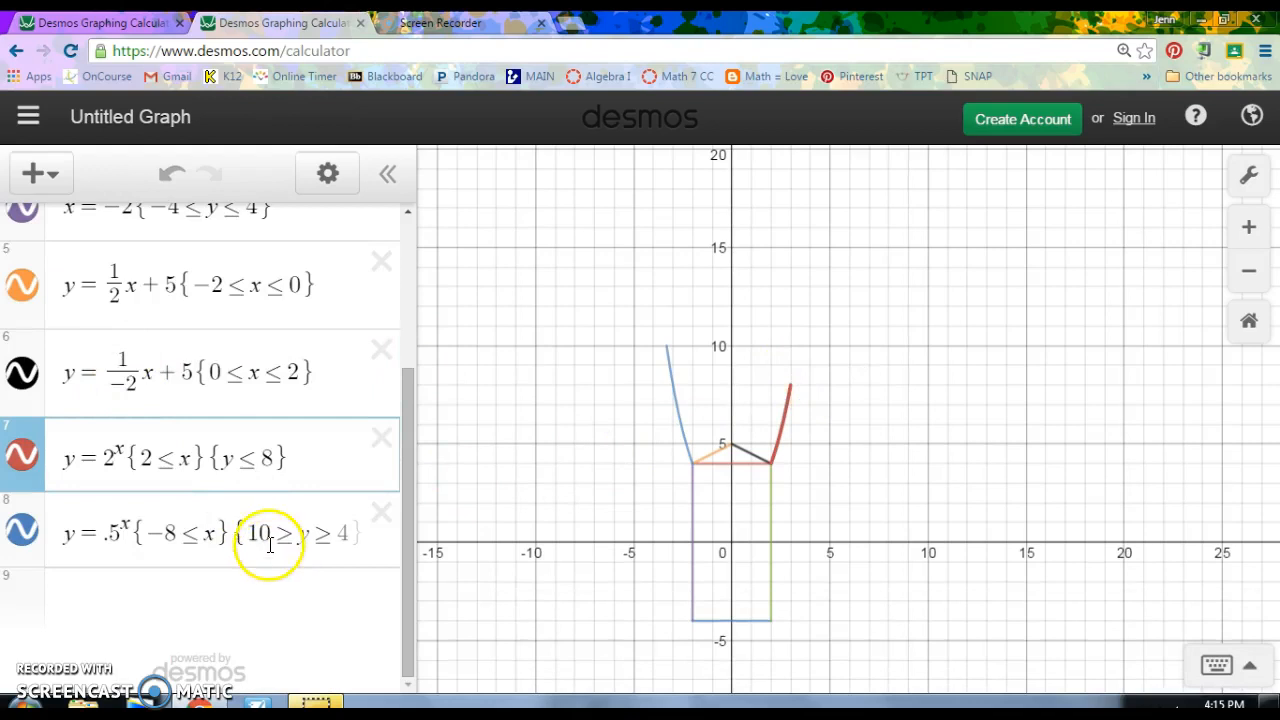
double_click(260, 538)
key(BackSpace)
text(8)
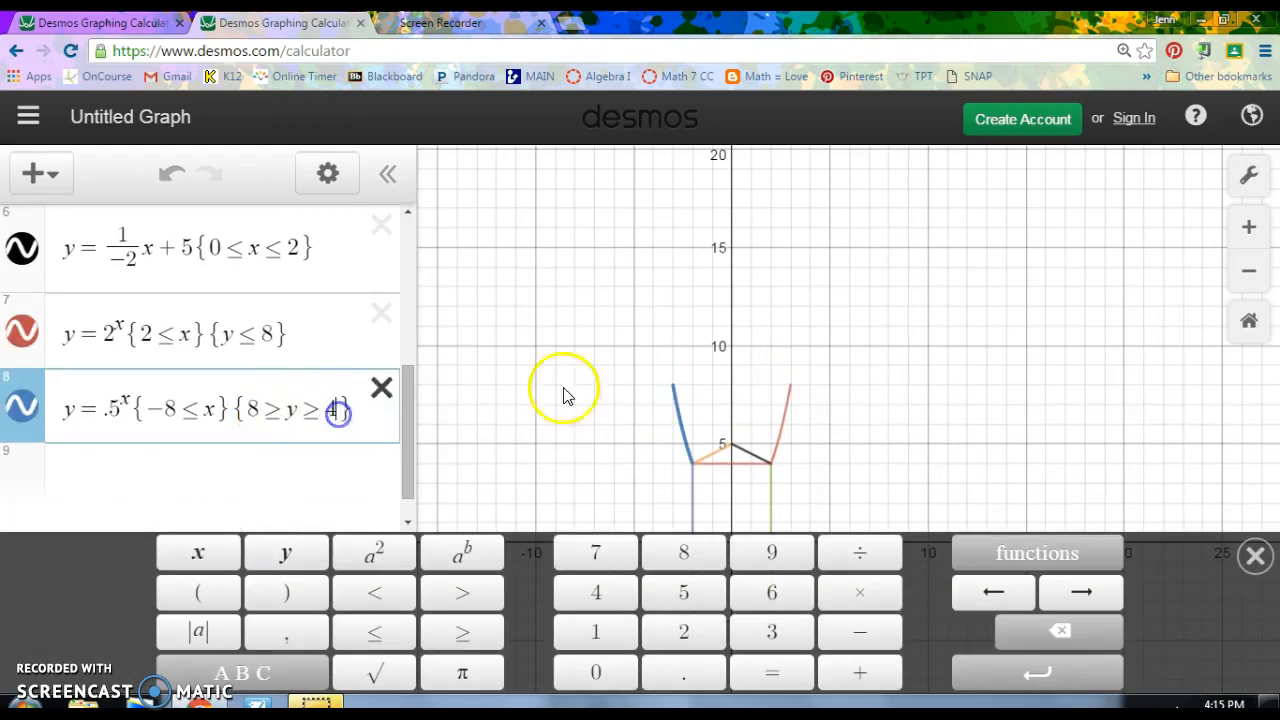
Switch to the other Desmos tab holding the finished figure and bring the whole figure, including its head, into view.
scroll(823, 338, down, 1)
click(824, 339)
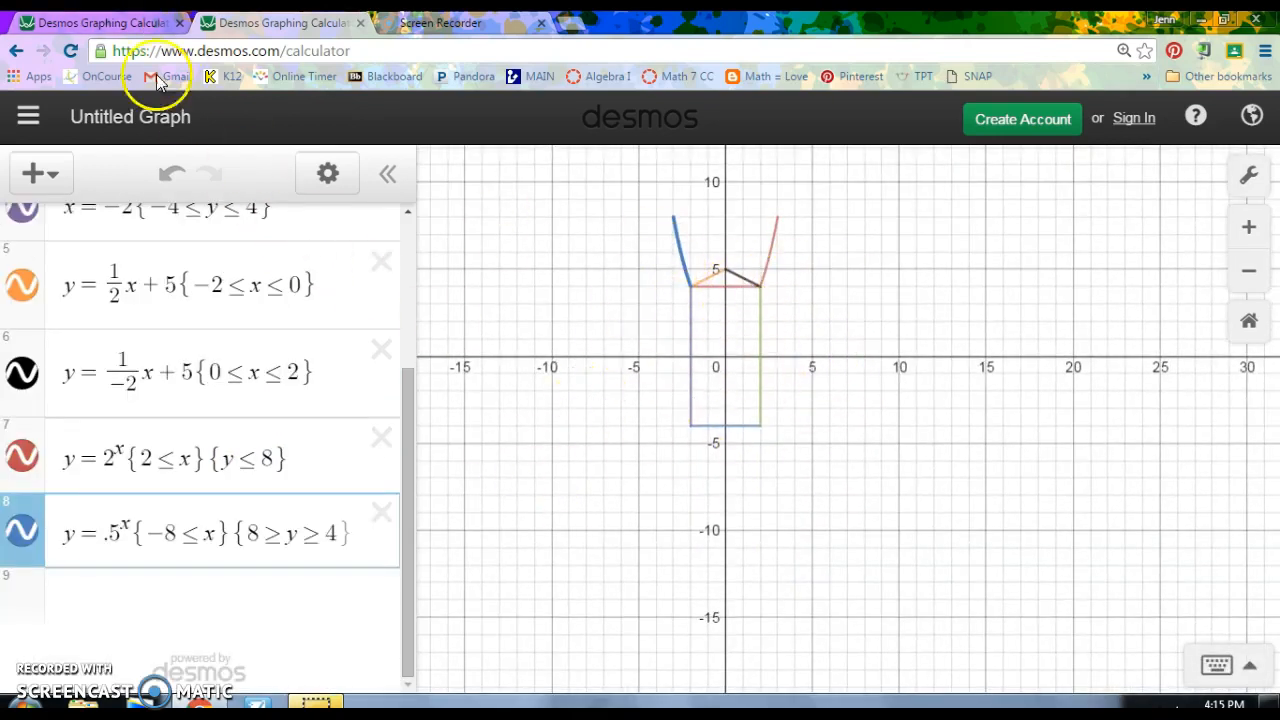
click(104, 24)
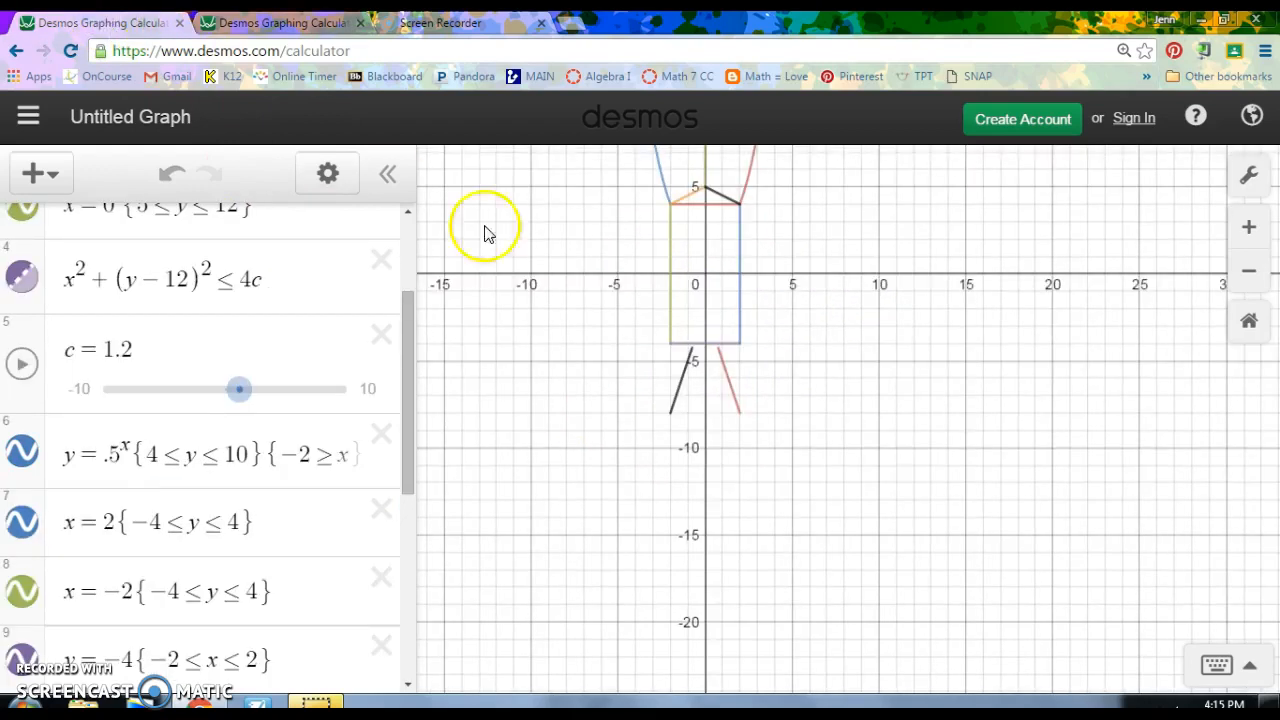
scroll(680, 307, down, 2)
drag(761, 273, 764, 428)
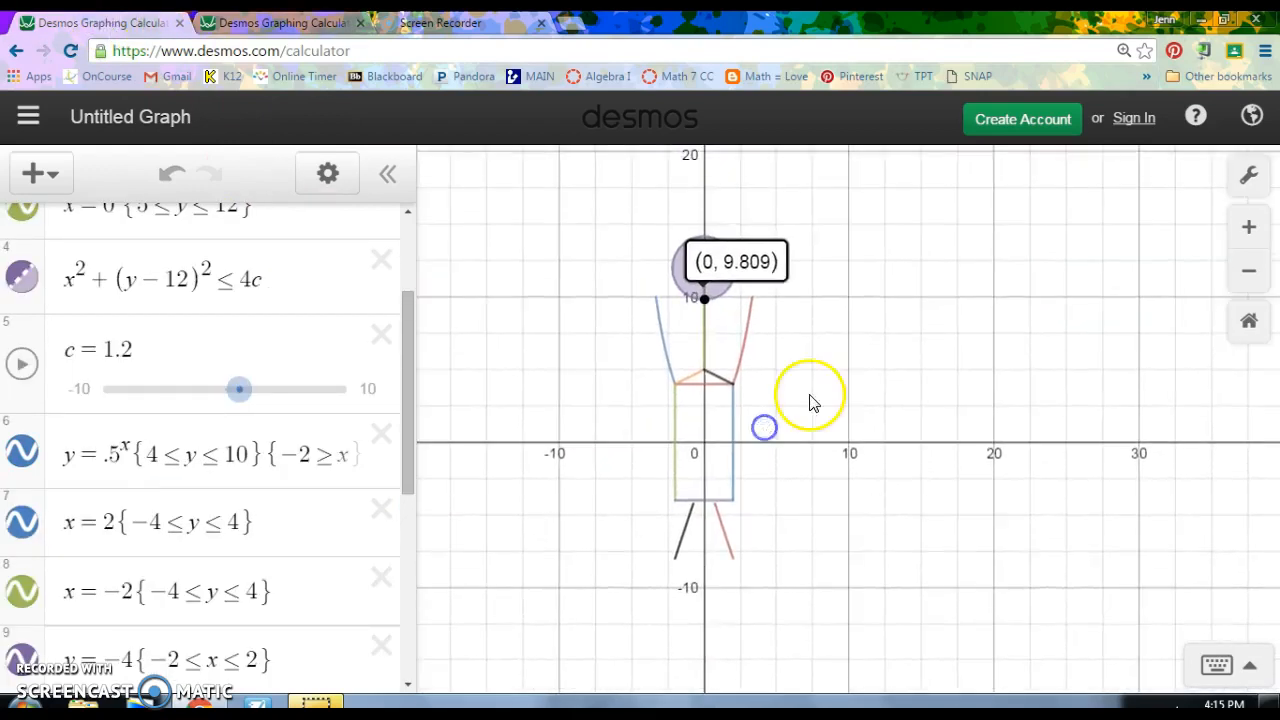
Examine the shaded circle on the graph and the inequality that forms the figure's head.
click(574, 274)
click(724, 260)
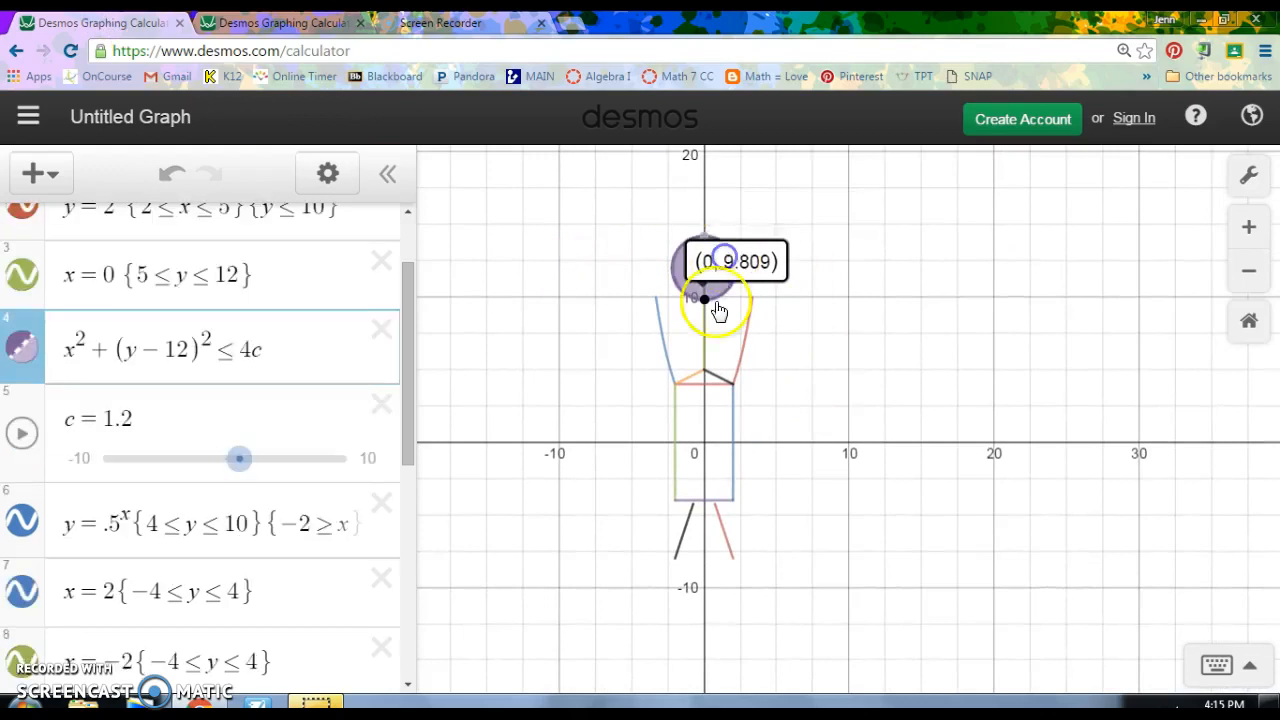
click(858, 373)
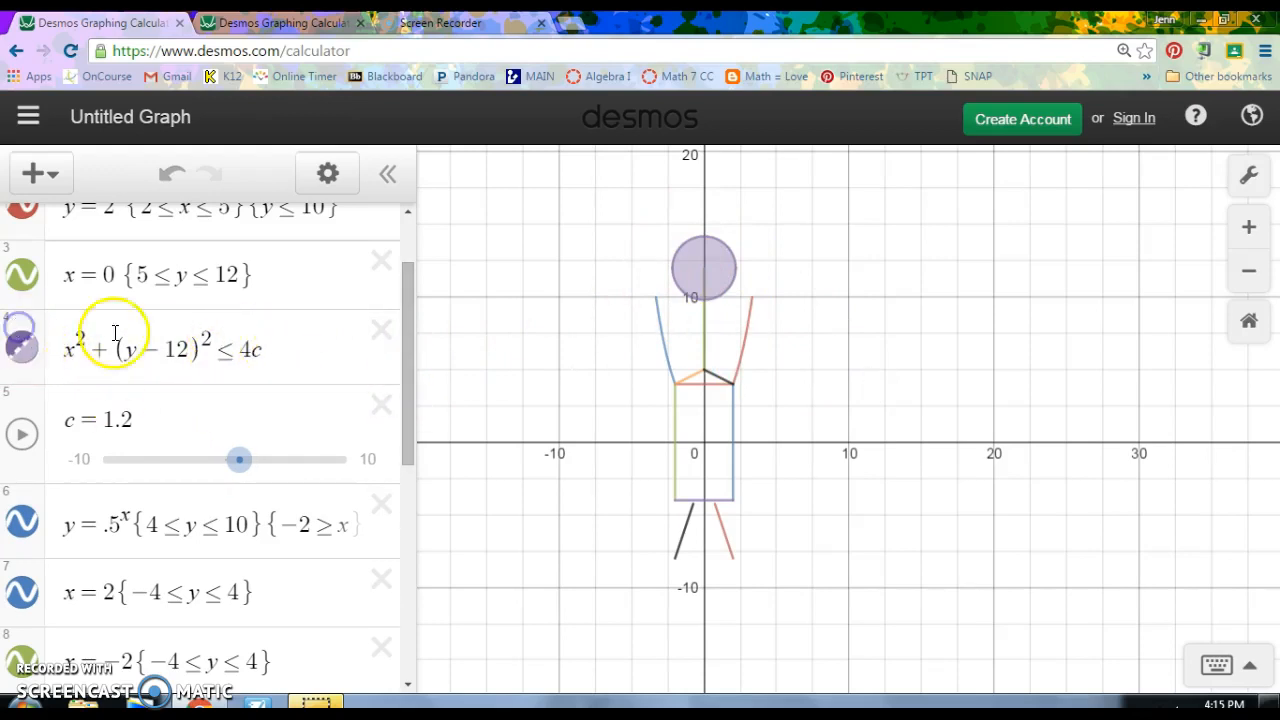
click(341, 347)
click(606, 337)
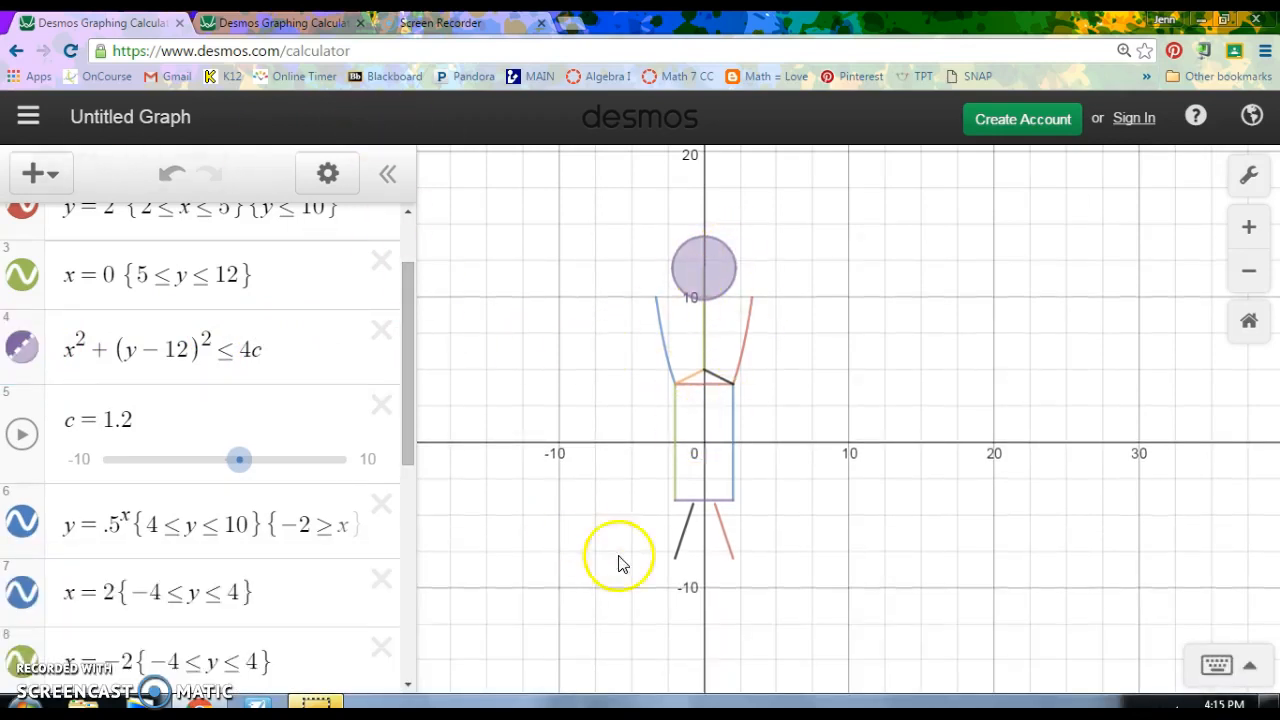
Start naming the untitled graph and sign in to the account so it can be saved.
click(140, 118)
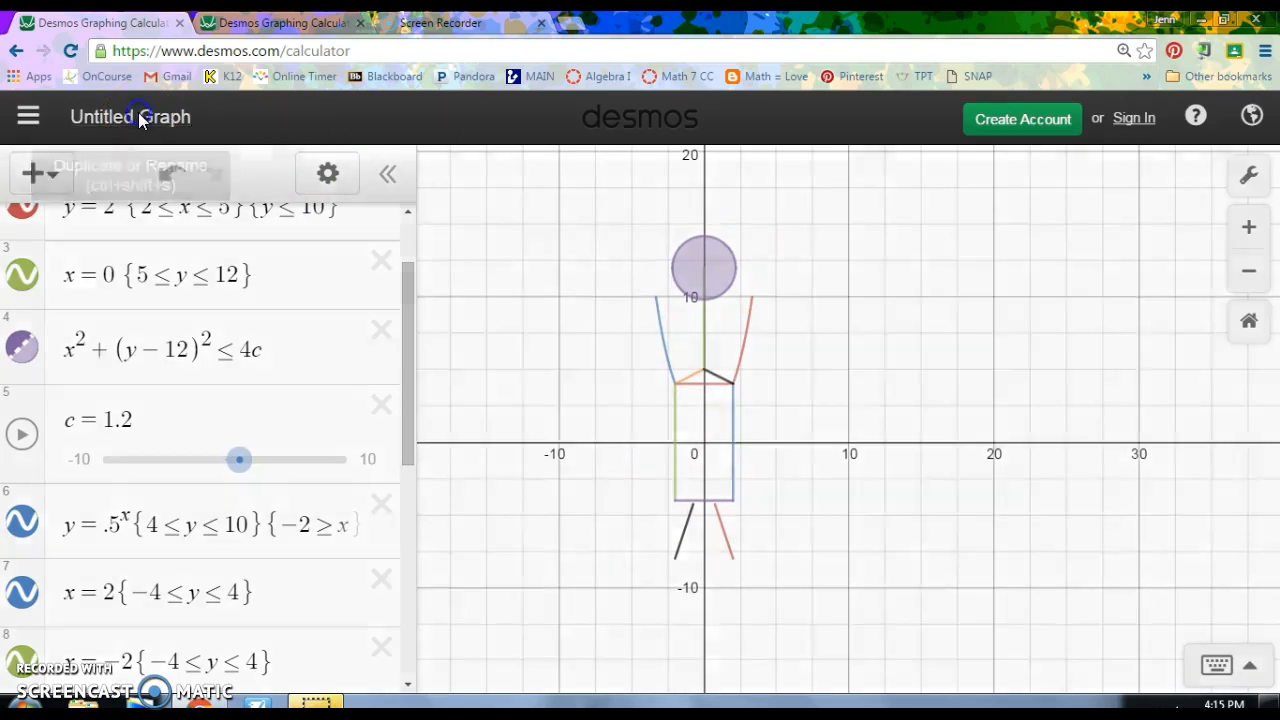
click(698, 303)
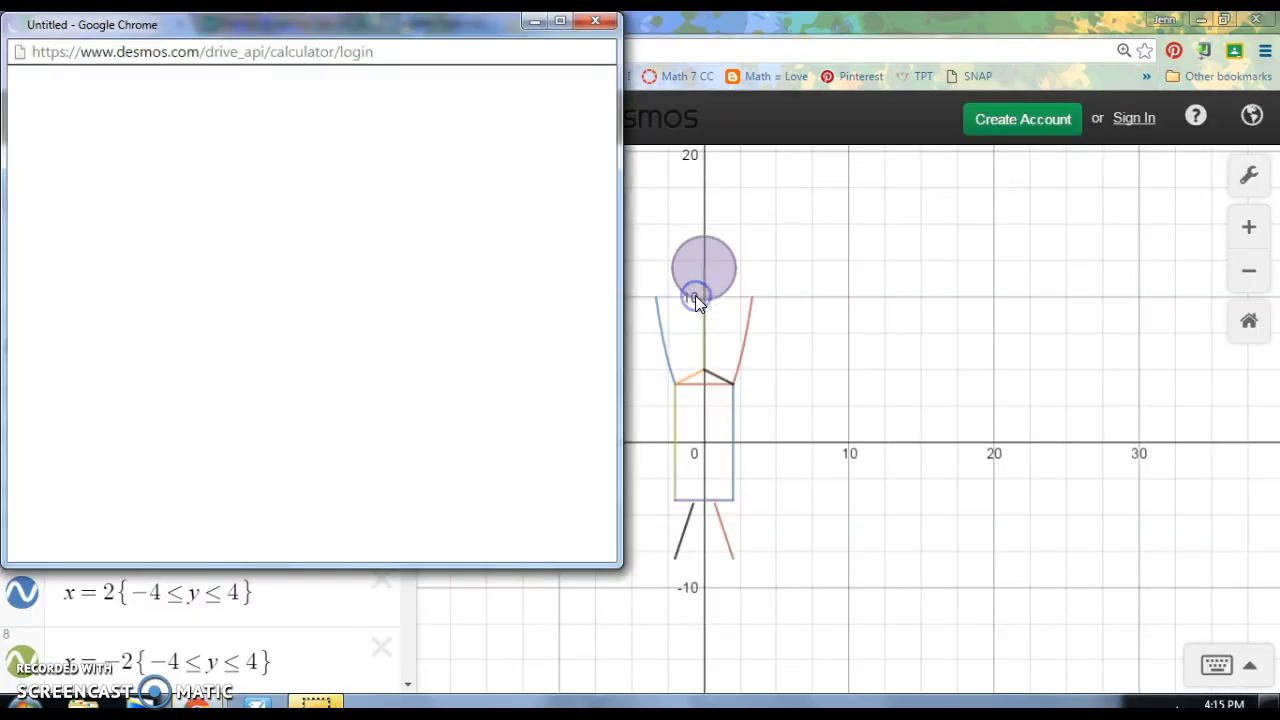
click(277, 281)
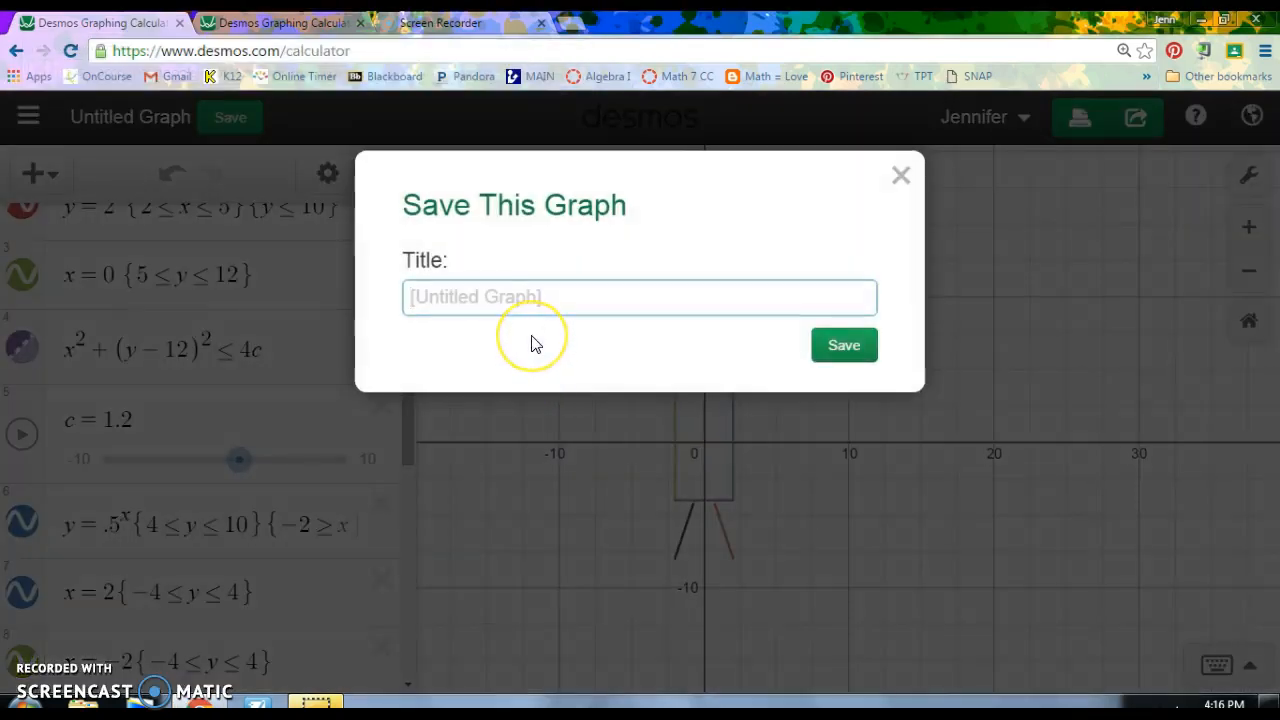
Save the graph with the title "Limit Man".
text(F)
key(BackSpace)
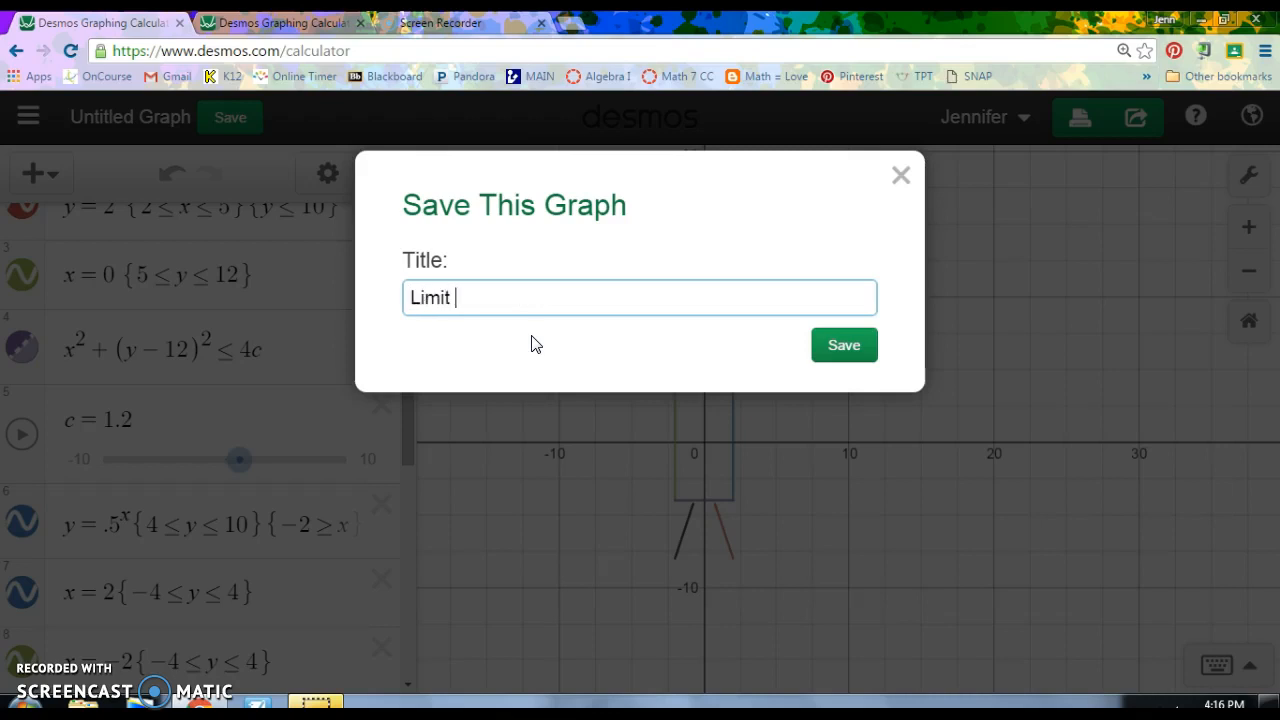
click(844, 346)
click(844, 344)
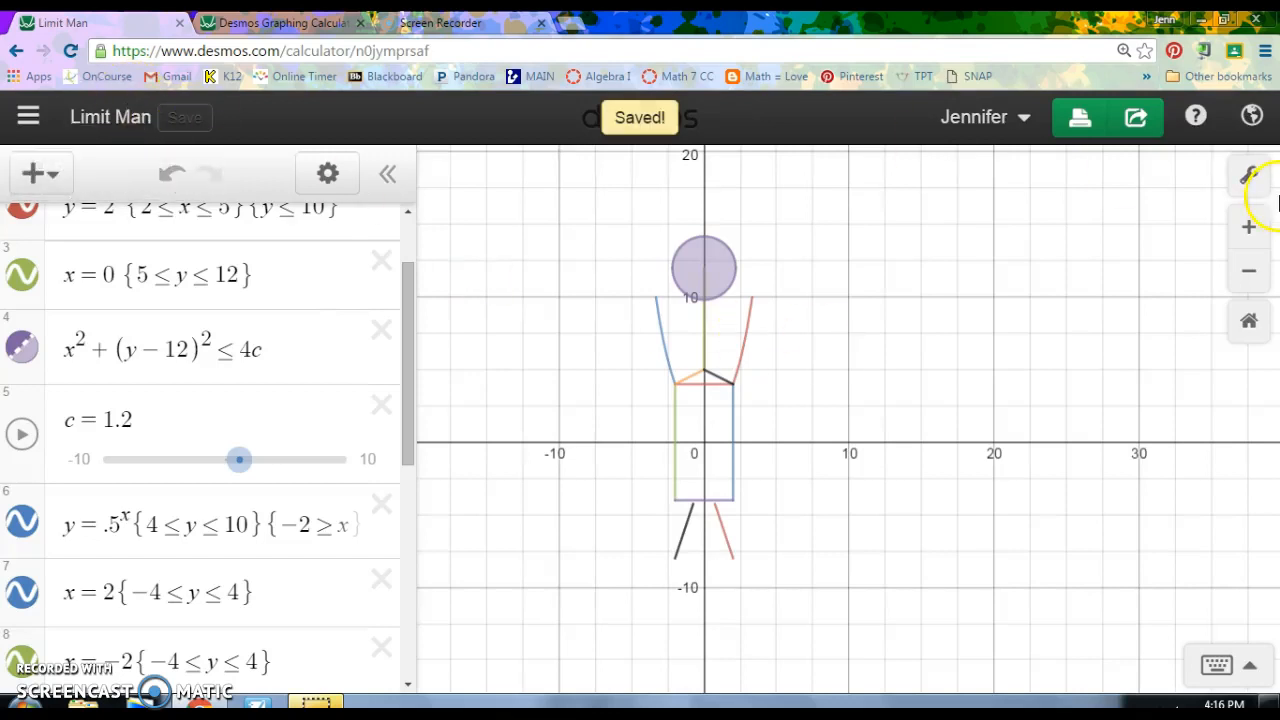
Show the sharing options of the saved graph, select its share link, and close the options.
click(1141, 131)
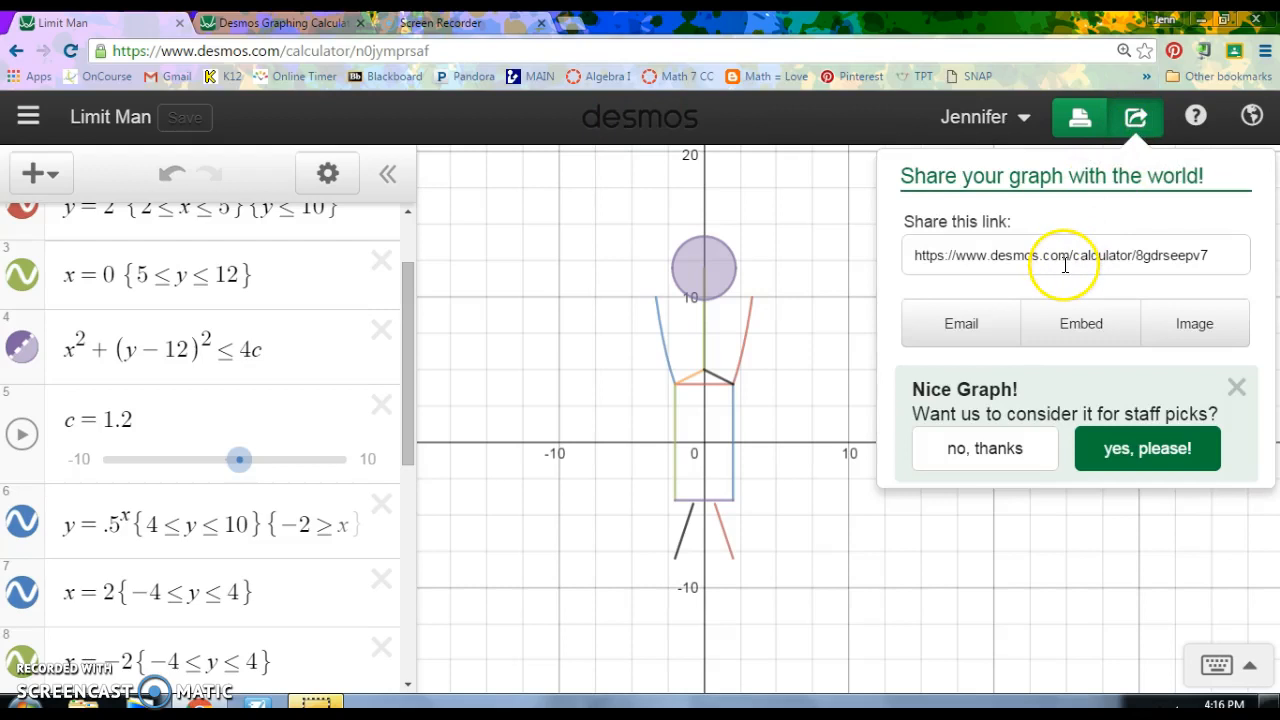
click(1065, 265)
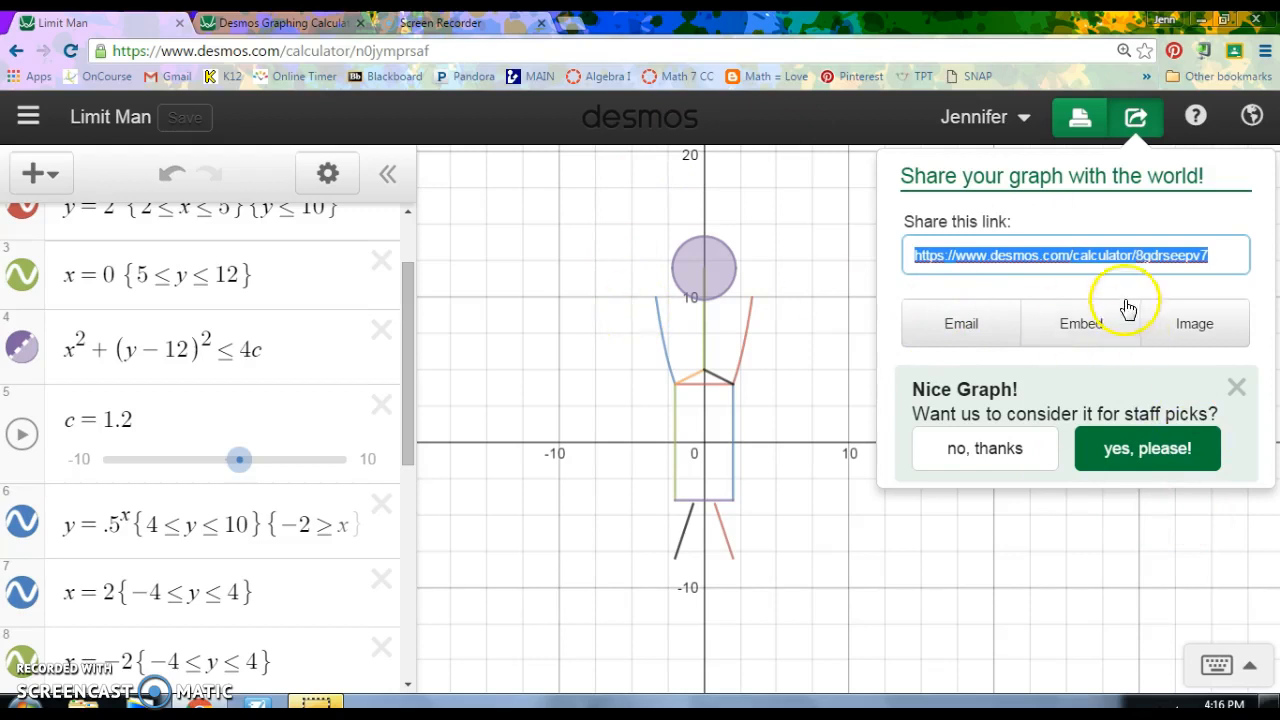
click(631, 211)
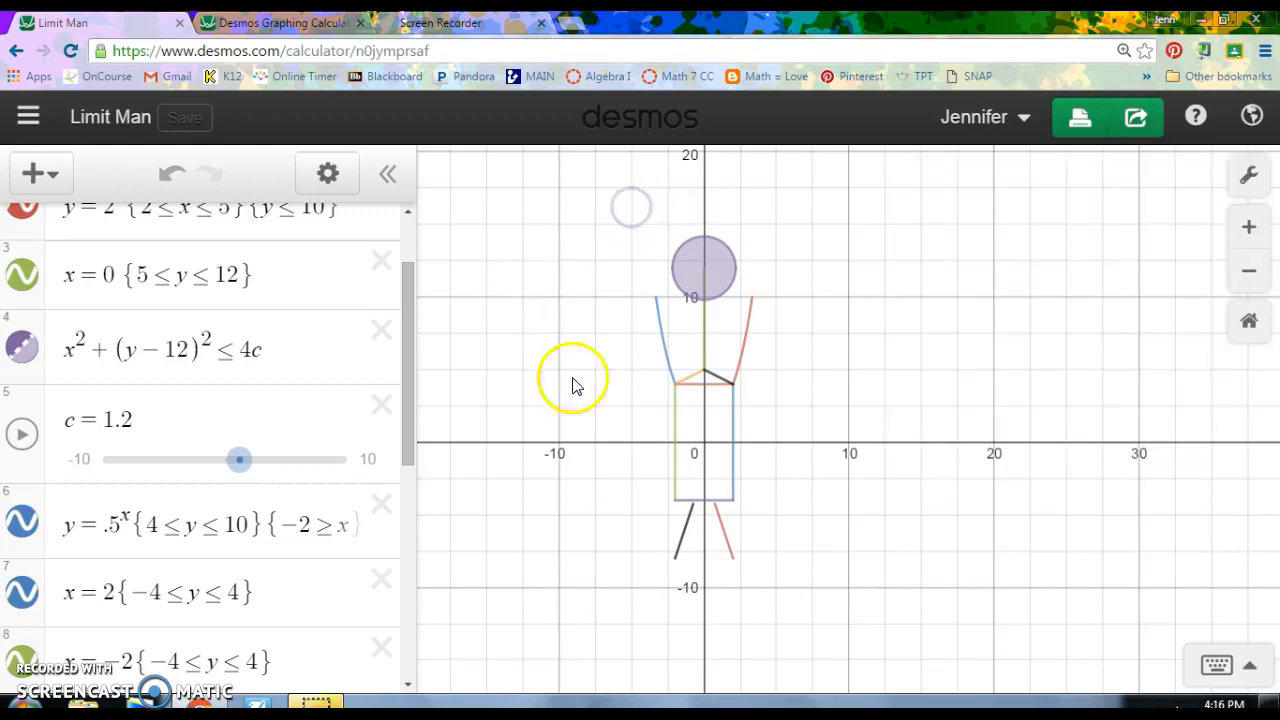